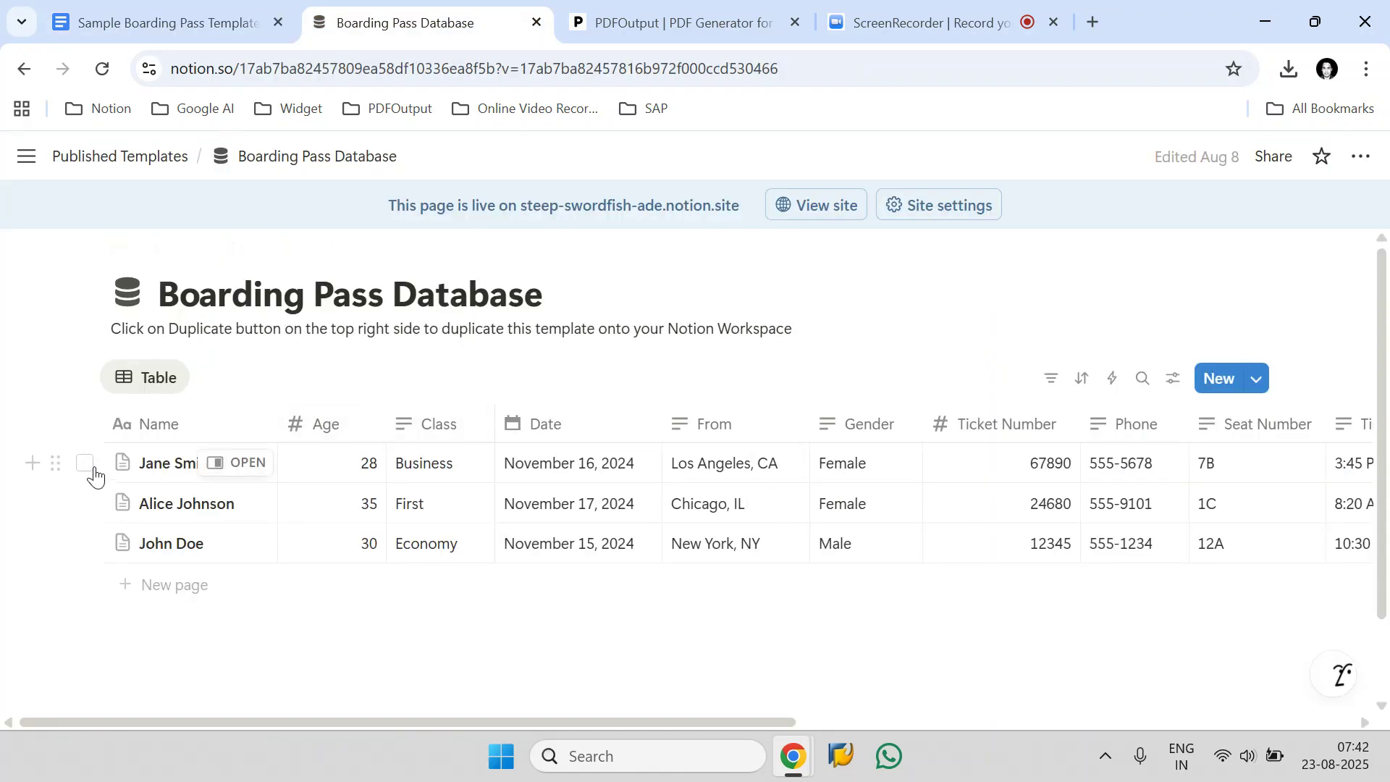
{"action": "left_click", "coordinate": [85, 464]}
{"action": "left_click", "coordinate": [84, 503]}
{"action": "left_click", "coordinate": [84, 544]}
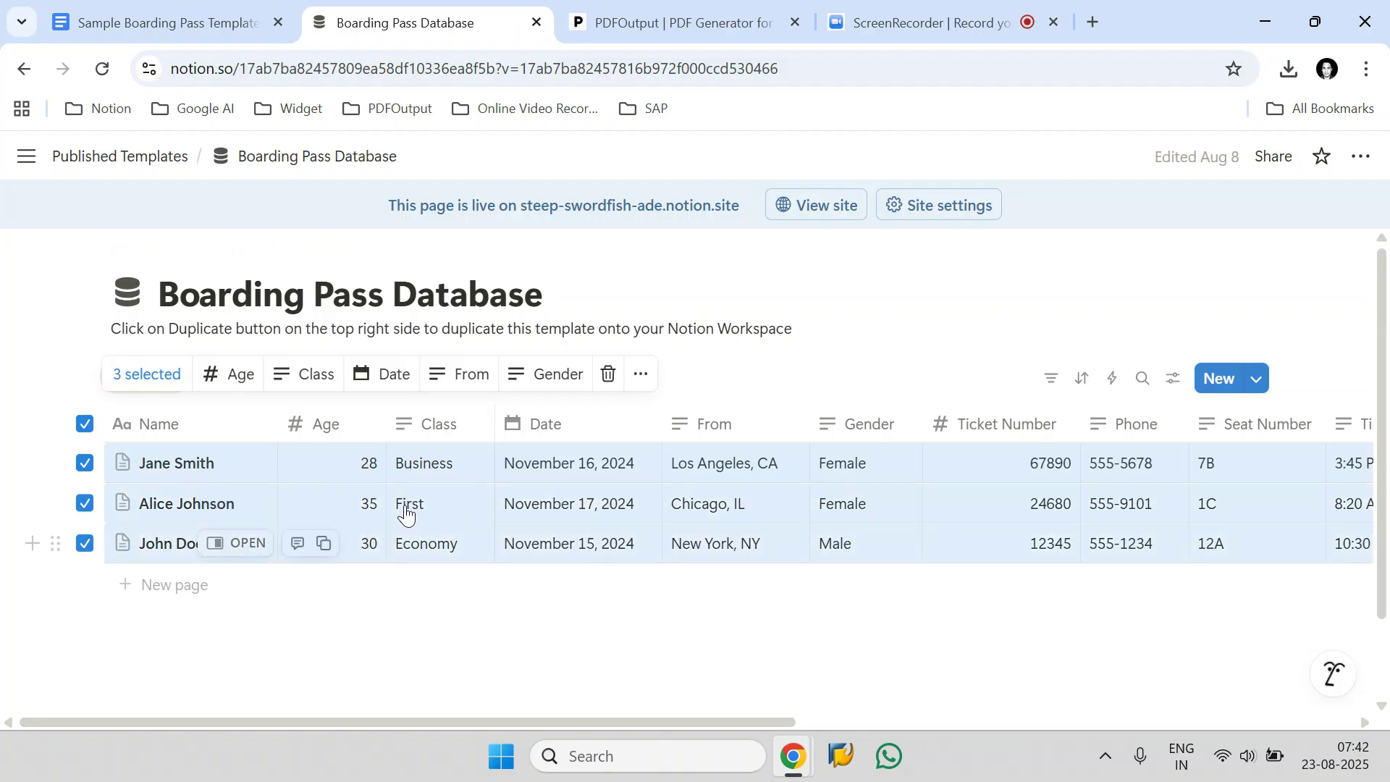
{"action": "left_click", "coordinate": [85, 423]}
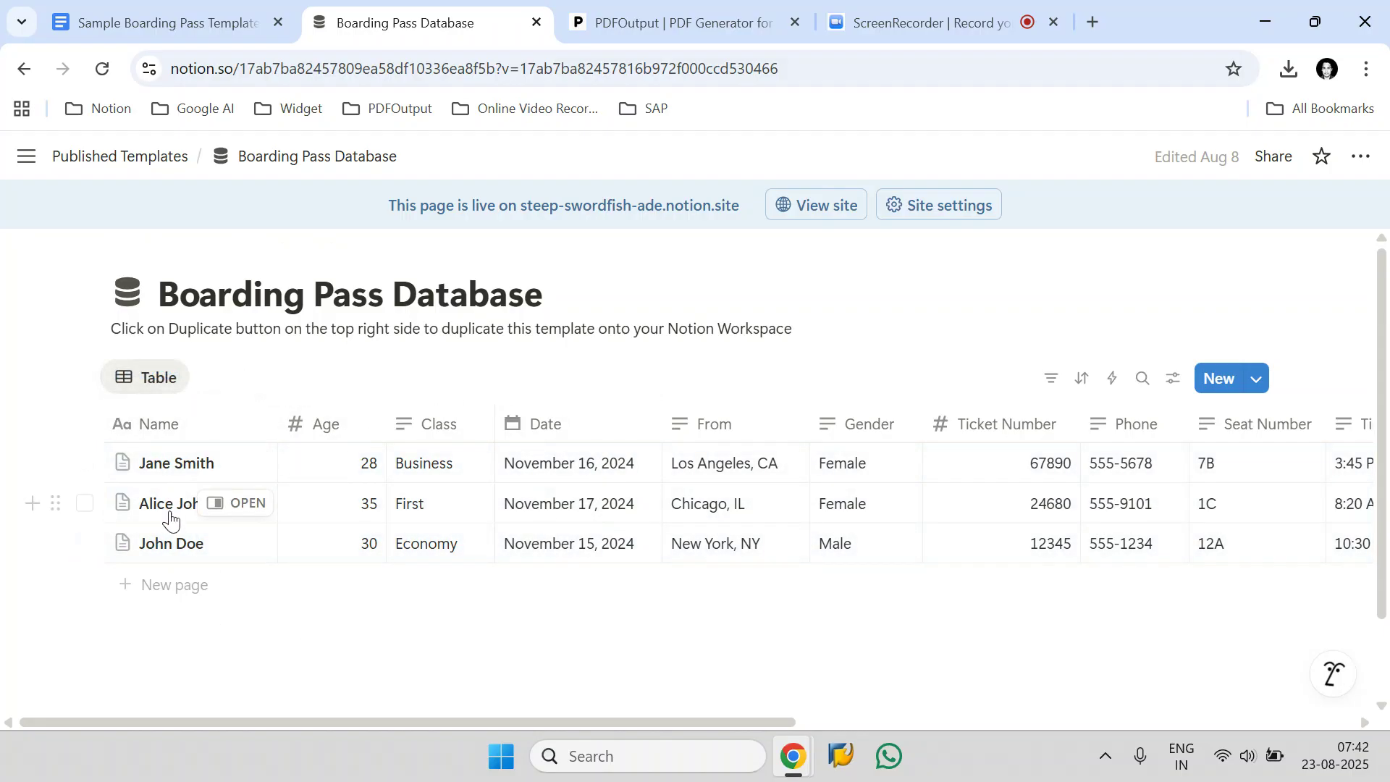
Examine the Sample Boarding Pass Template in Google Docs alongside the Boarding Pass Database in Notion.
{"action": "left_click", "coordinate": [175, 33]}
{"action": "scroll", "coordinate": [462, 415], "scroll_direction": "up", "scroll_amount": 10}
{"action": "scroll", "coordinate": [464, 425], "scroll_direction": "down", "scroll_amount": 15}
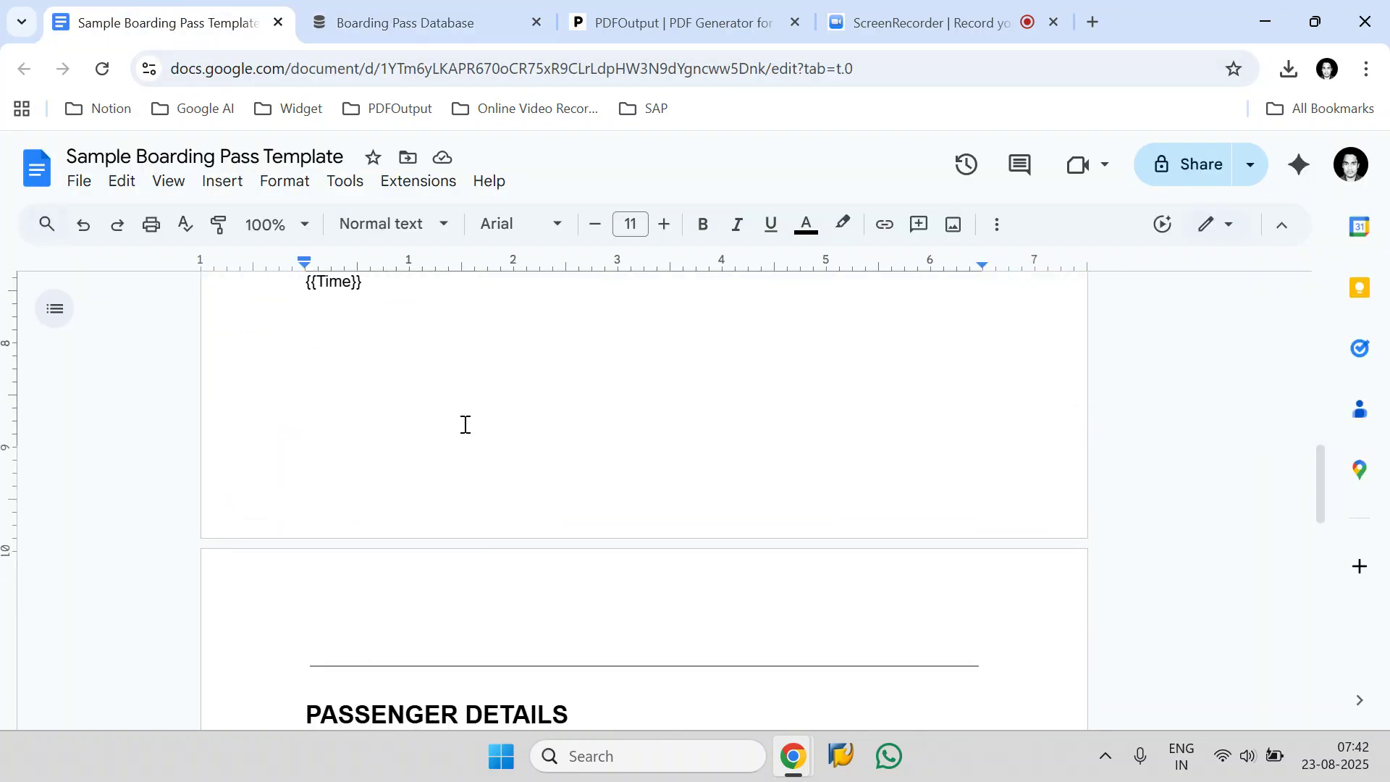
{"action": "scroll", "coordinate": [465, 424], "scroll_direction": "up", "scroll_amount": 15}
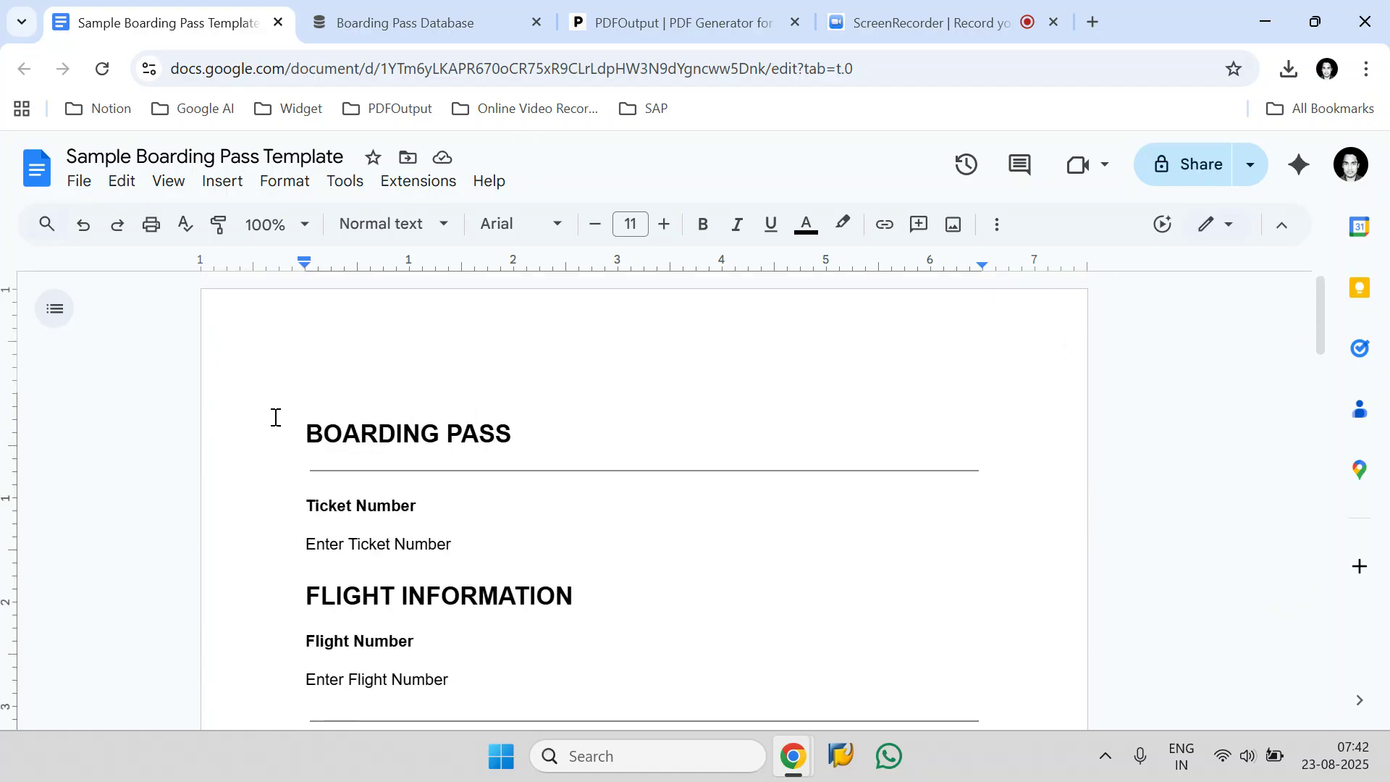
{"action": "left_click", "coordinate": [441, 28]}
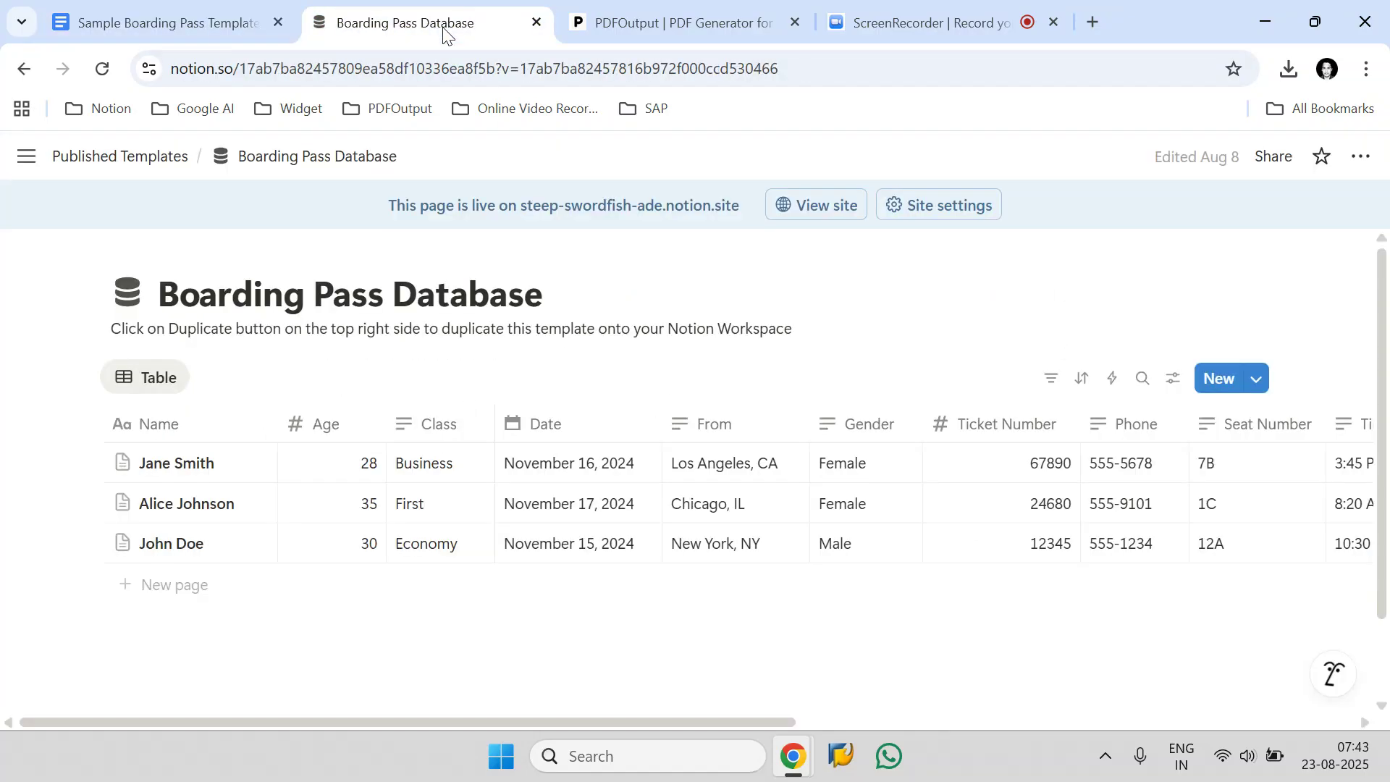
{"action": "left_click", "coordinate": [290, 20]}
{"action": "left_click", "coordinate": [443, 20]}
Switch to the PDFOutput site and start signing in with Google.
{"action": "left_click", "coordinate": [642, 36]}
{"action": "left_click_drag", "start_coordinate": [223, 183], "coordinate": [76, 177]}
{"action": "left_click", "coordinate": [165, 249]}
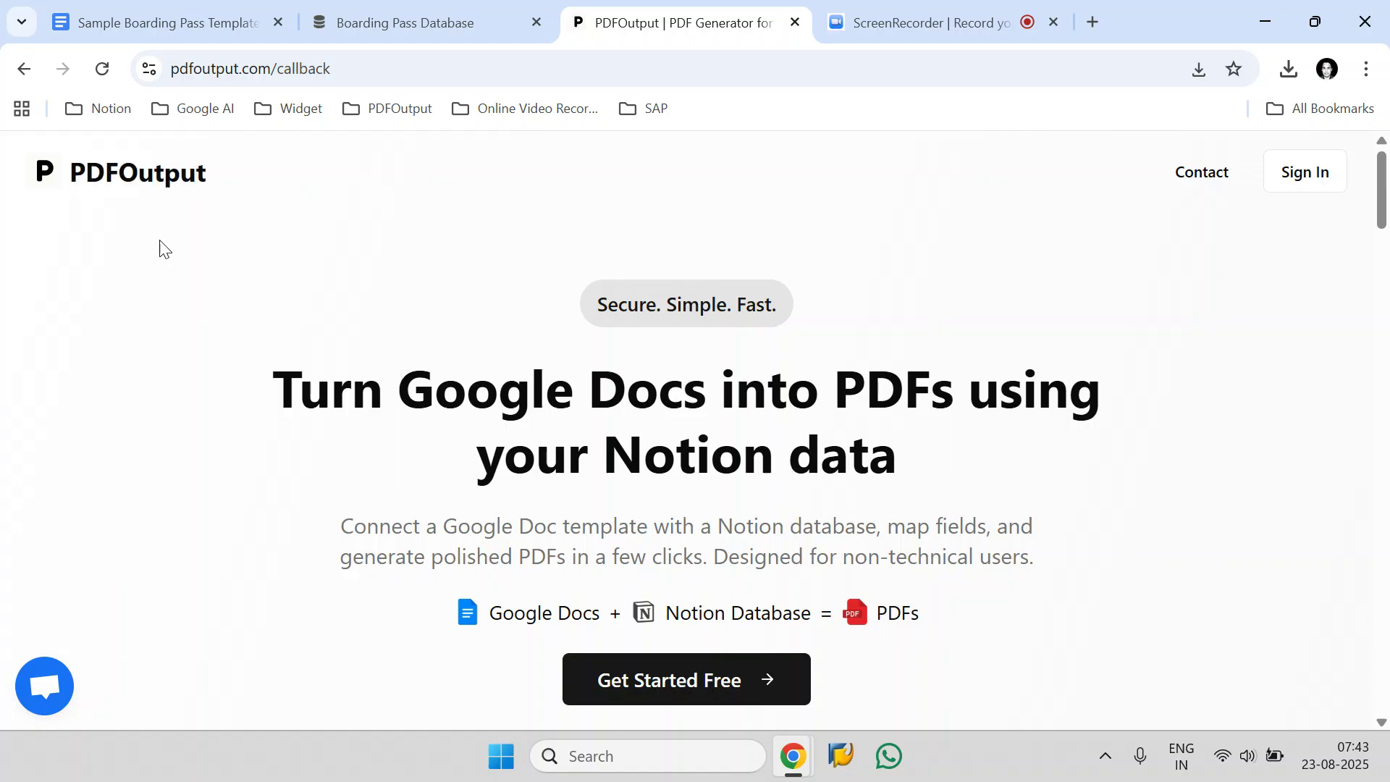
{"action": "left_click", "coordinate": [724, 676]}
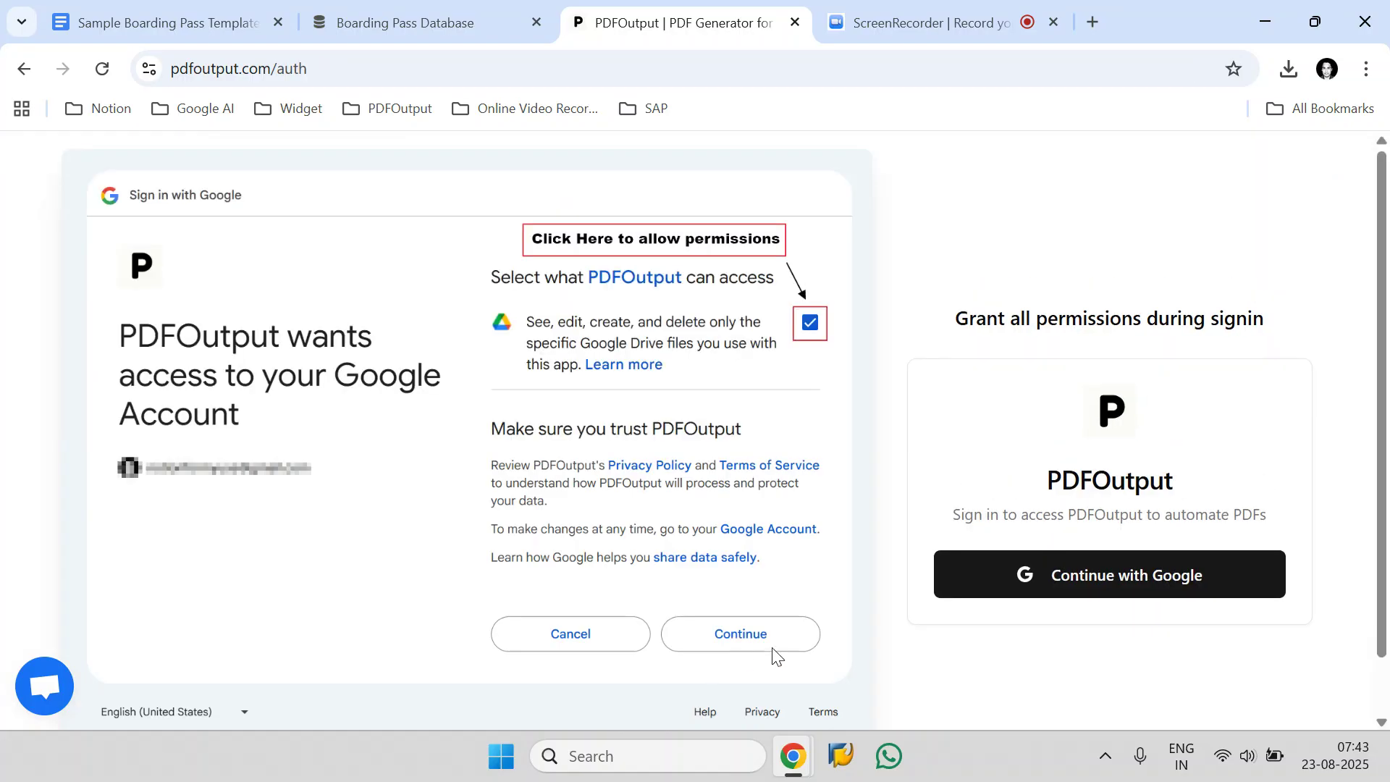
{"action": "left_click", "coordinate": [986, 596]}
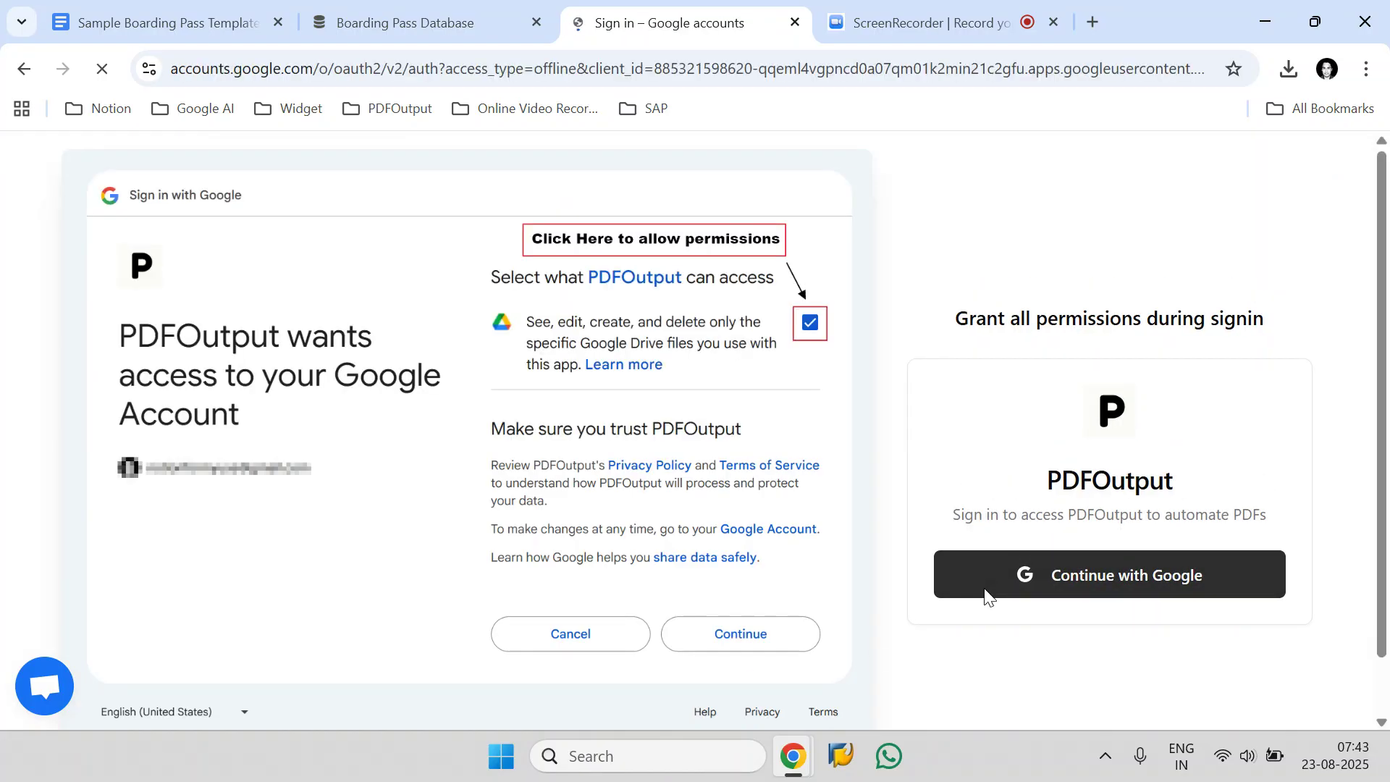
Sign in with the existing Google account and grant PDFOutput access to the specific Google Drive files used with it.
{"action": "left_click", "coordinate": [961, 348]}
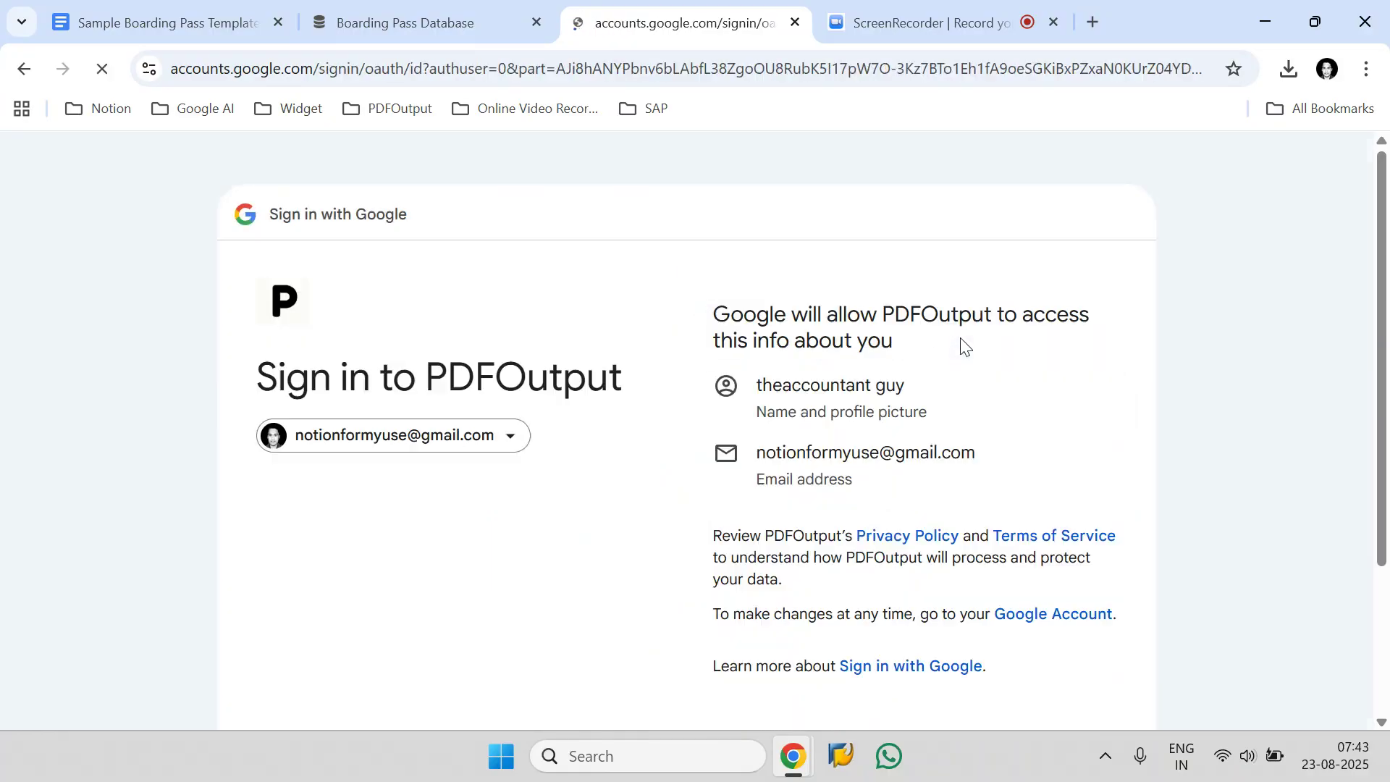
{"action": "scroll", "coordinate": [991, 550], "scroll_direction": "down", "scroll_amount": 3}
{"action": "left_click", "coordinate": [997, 572]}
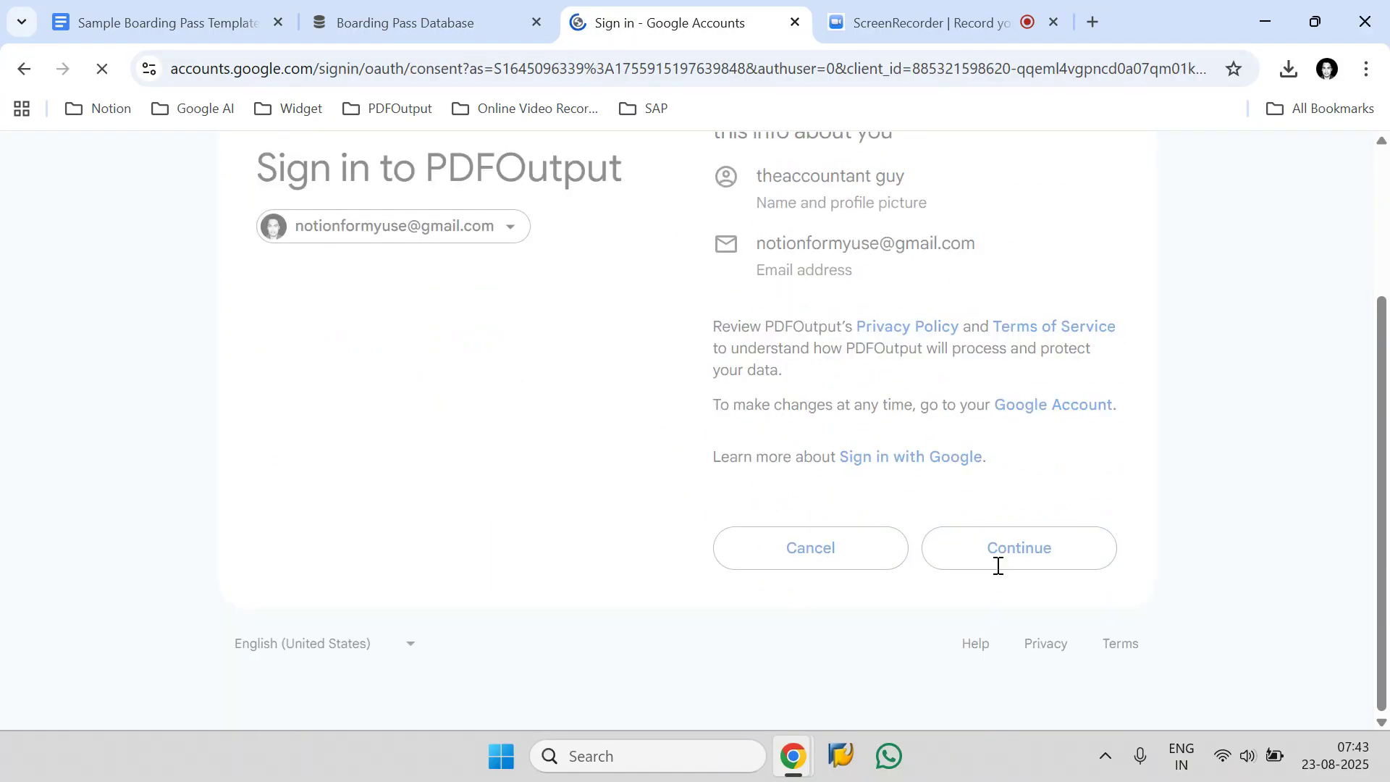
{"action": "left_click", "coordinate": [1105, 372]}
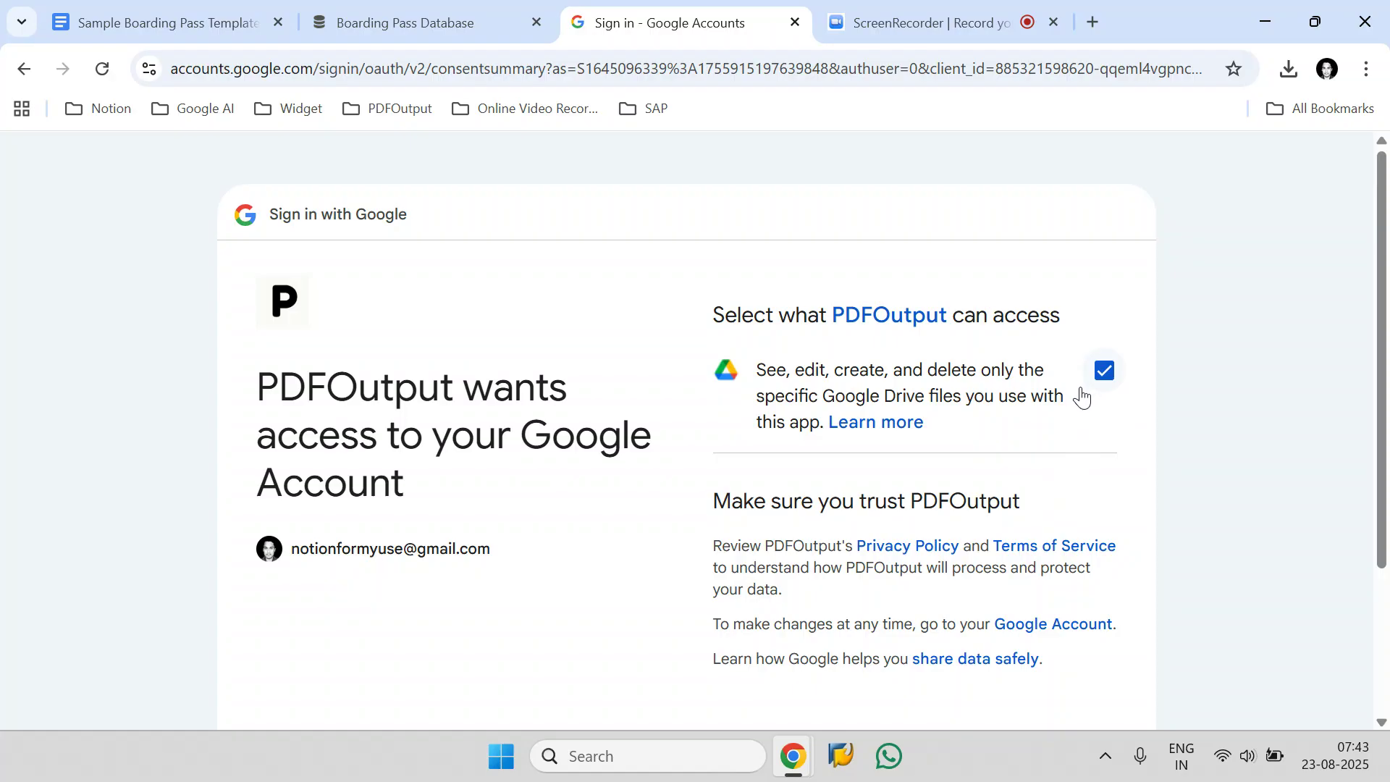
{"action": "scroll", "coordinate": [1071, 449], "scroll_direction": "down", "scroll_amount": 3}
{"action": "left_click", "coordinate": [1022, 560]}
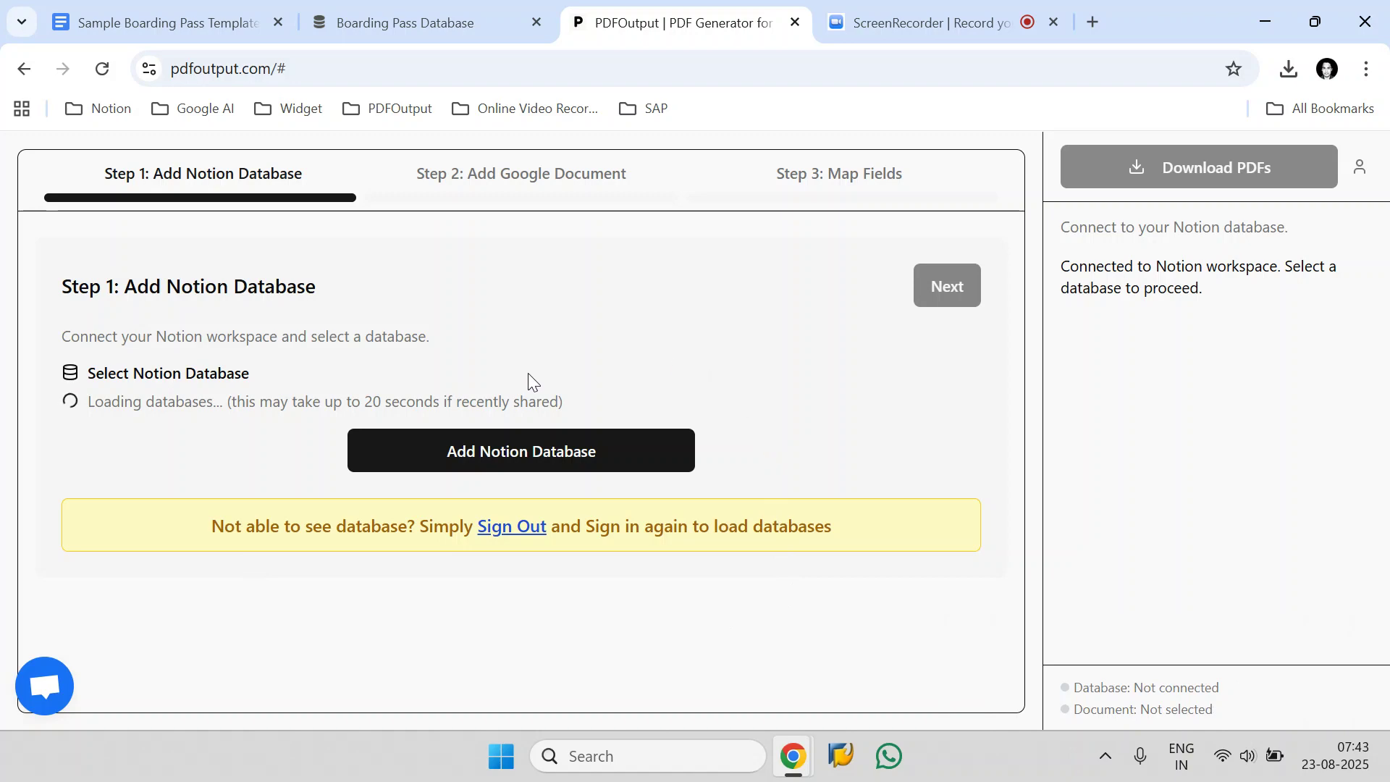
Start adding a Notion database in PDFOutput and copy the title "Boarding Pass Database" from its Notion page for the page search.
{"action": "left_click", "coordinate": [536, 477]}
{"action": "left_click", "coordinate": [842, 499]}
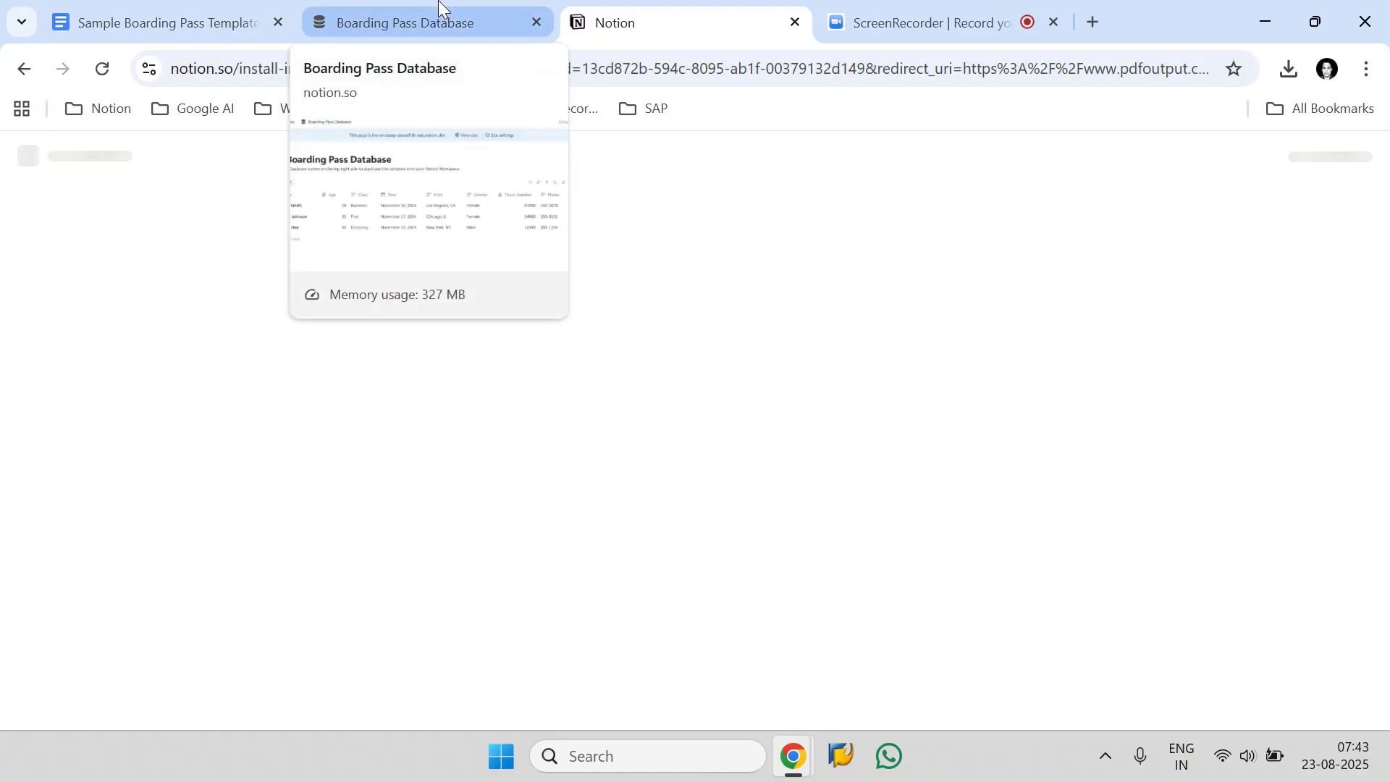
{"action": "left_click", "coordinate": [441, 9]}
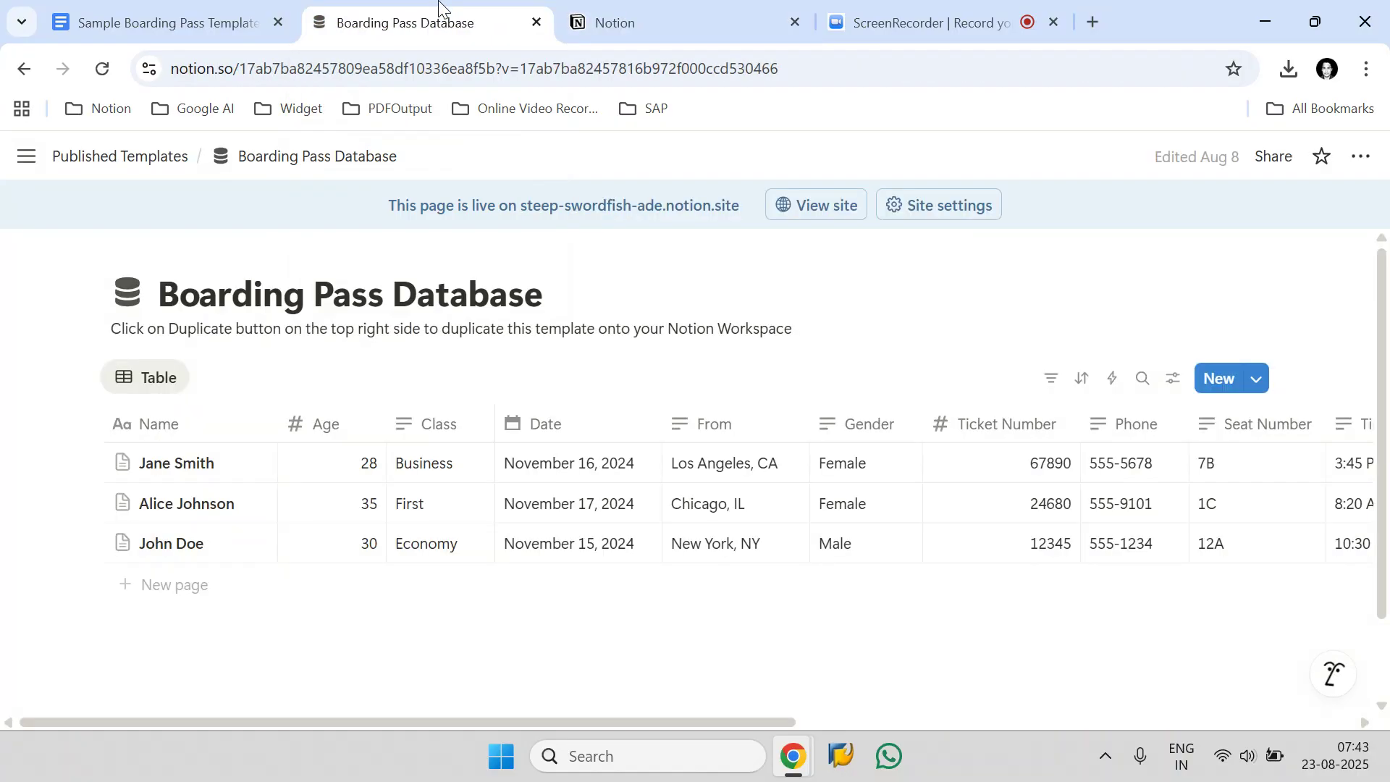
{"action": "left_click_drag", "start_coordinate": [534, 297], "coordinate": [174, 293]}
{"action": "right_click", "coordinate": [177, 293]}
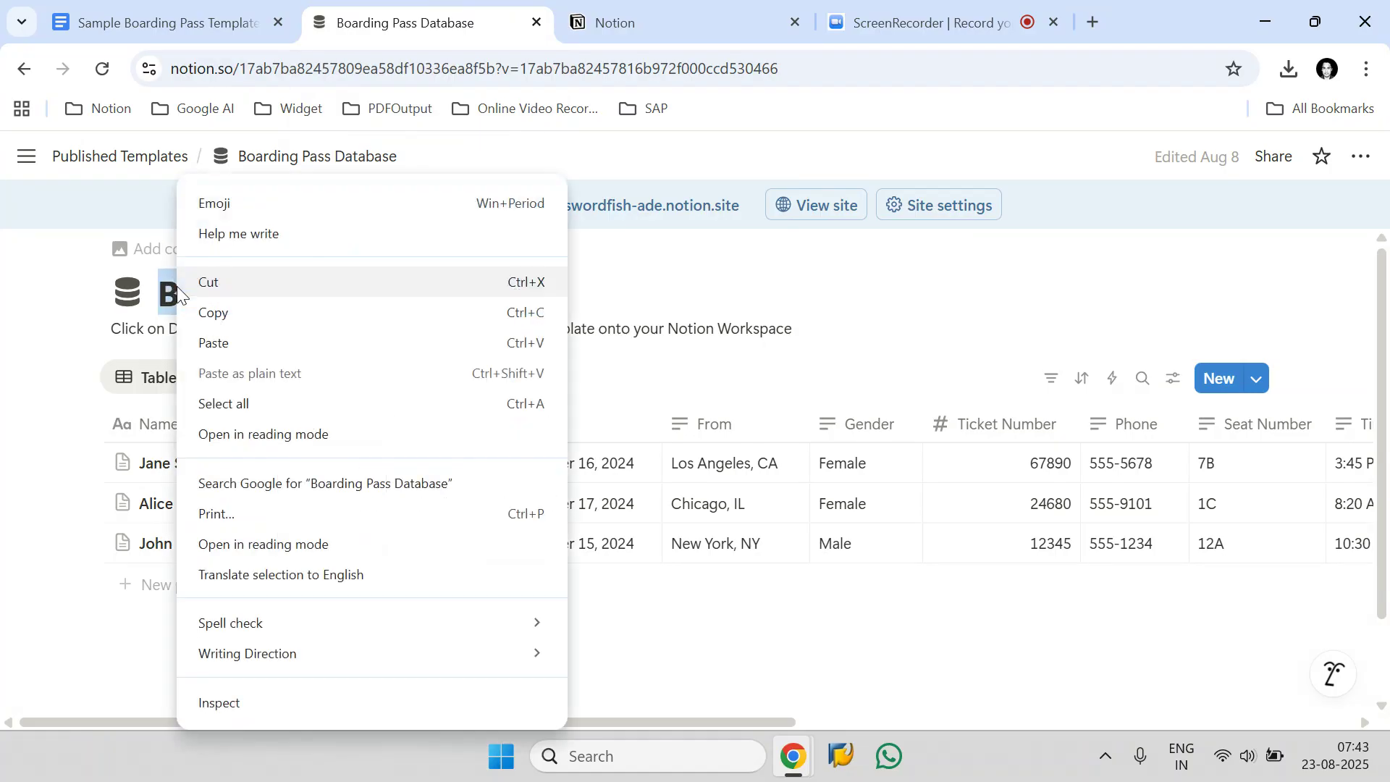
{"action": "left_click", "coordinate": [208, 318]}
{"action": "left_click", "coordinate": [693, 8]}
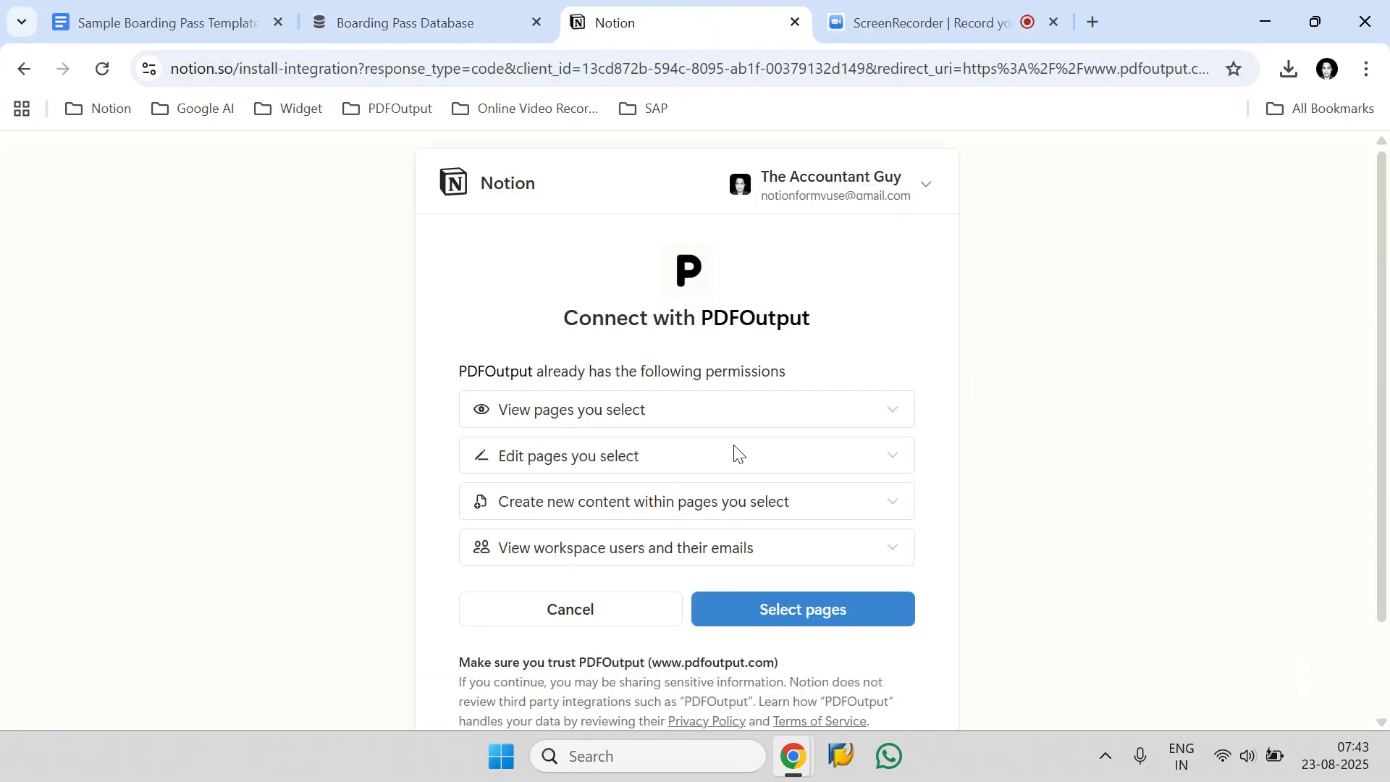
Find "Boarding Pass Database" among the Notion pages, allow PDFOutput to access it and complete the connection.
{"action": "left_click", "coordinate": [753, 614]}
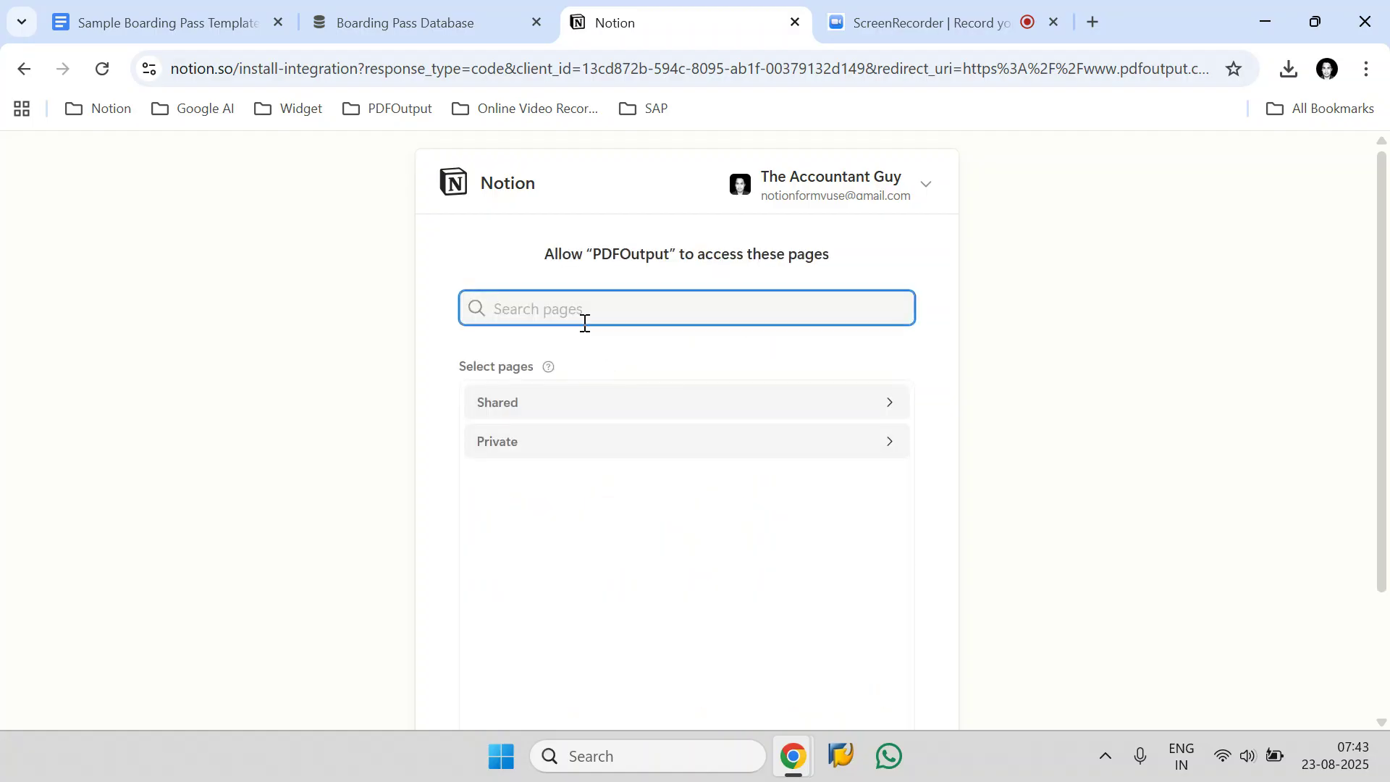
{"action": "right_click", "coordinate": [530, 302]}
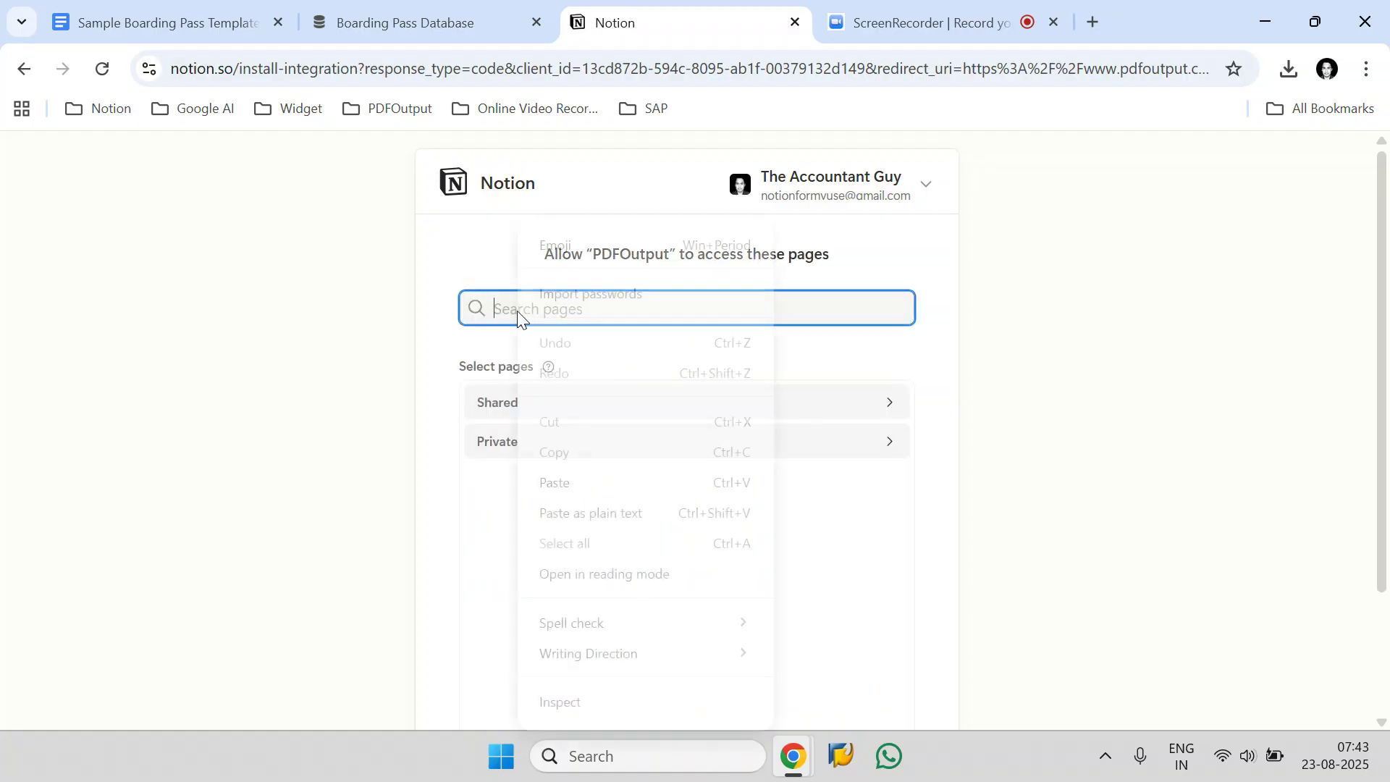
{"action": "left_click", "coordinate": [558, 496]}
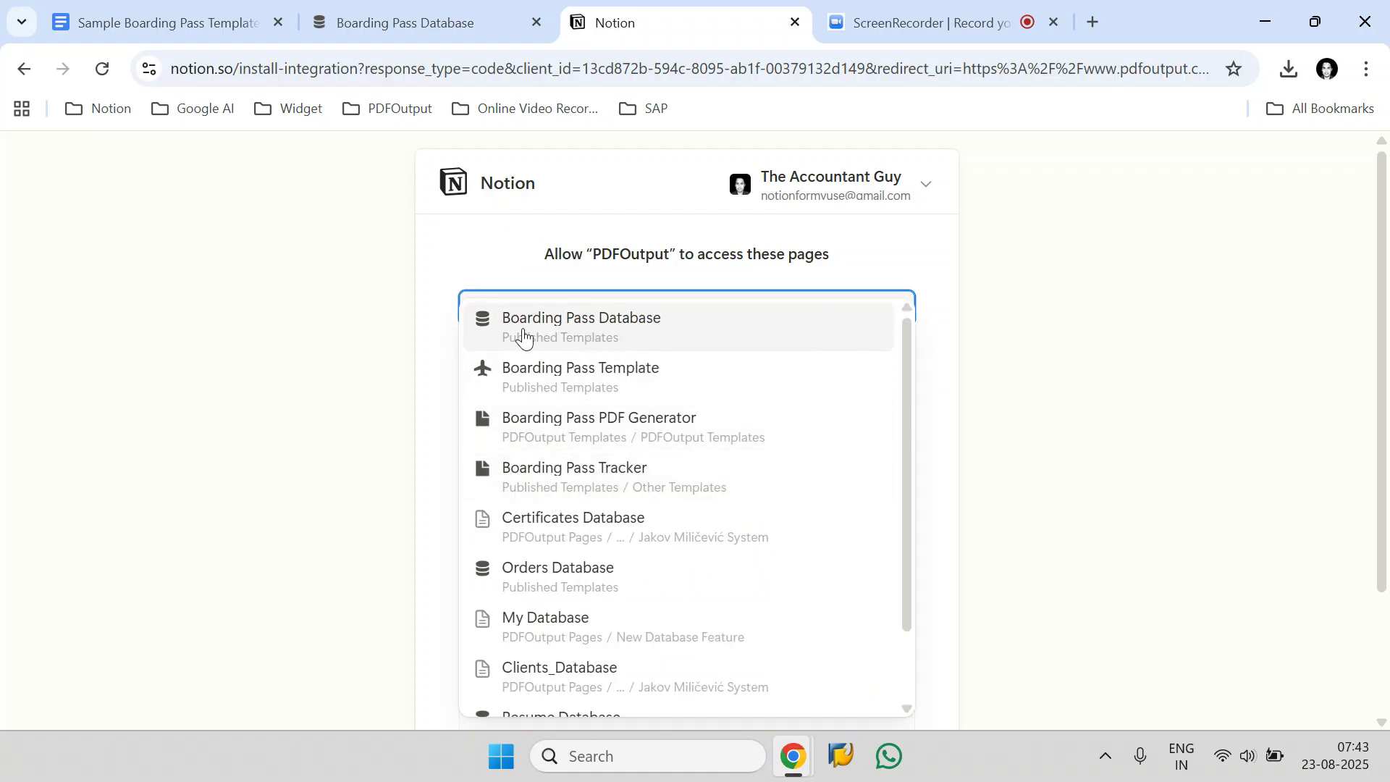
{"action": "left_click", "coordinate": [793, 328]}
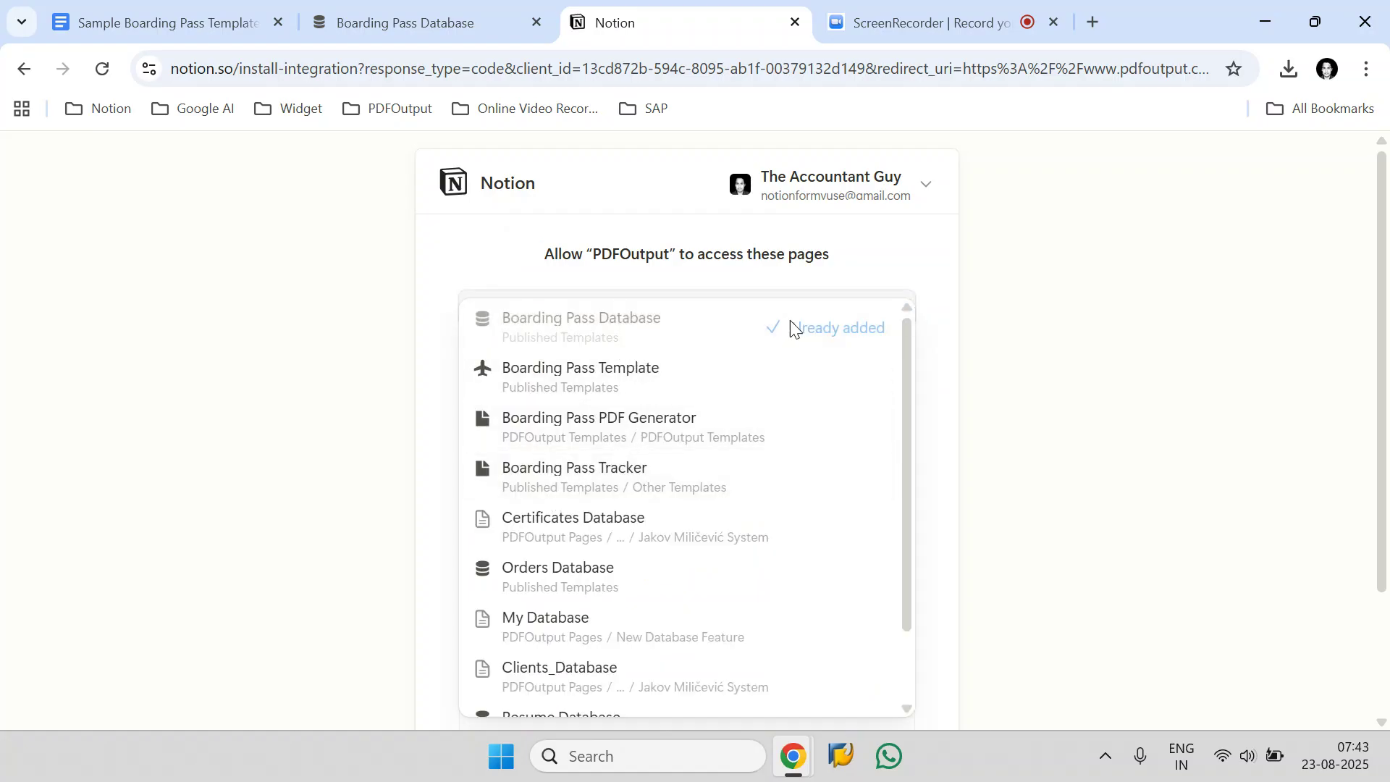
{"action": "left_click", "coordinate": [849, 262]}
{"action": "left_click", "coordinate": [815, 447]}
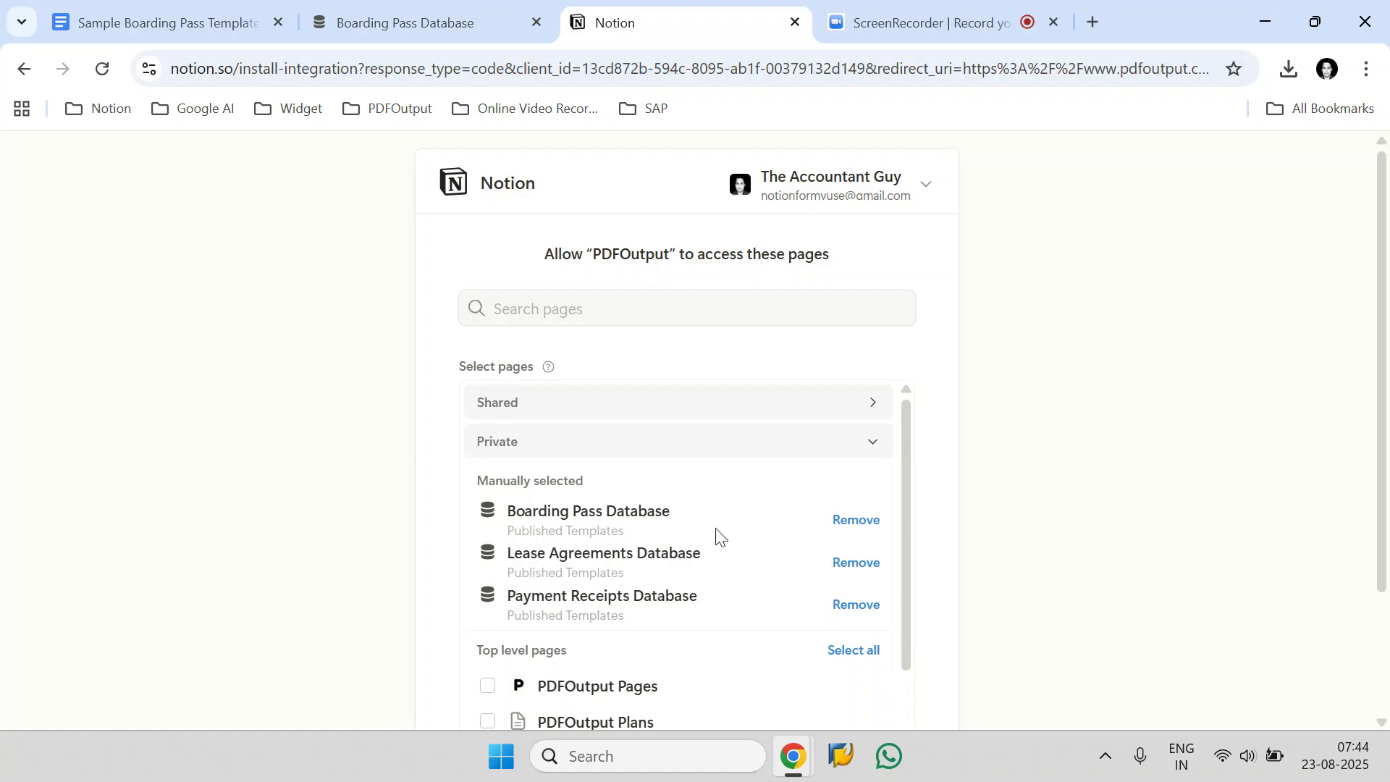
{"action": "scroll", "coordinate": [1135, 388], "scroll_direction": "down", "scroll_amount": 2}
{"action": "left_click", "coordinate": [841, 642]}
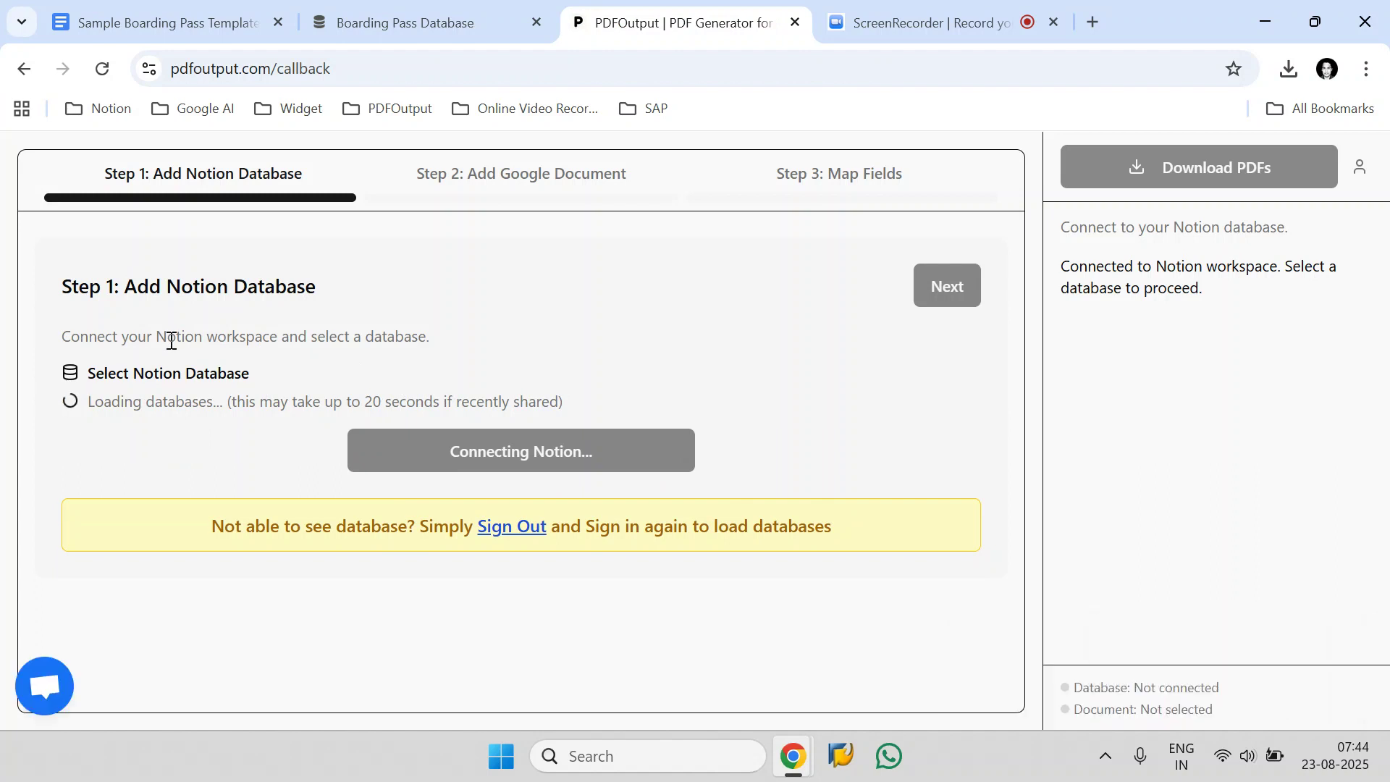
Reload the list of Notion databases, choose Boarding Pass Database and proceed to adding the Google document.
{"action": "left_click", "coordinate": [202, 413]}
{"action": "left_click", "coordinate": [200, 416]}
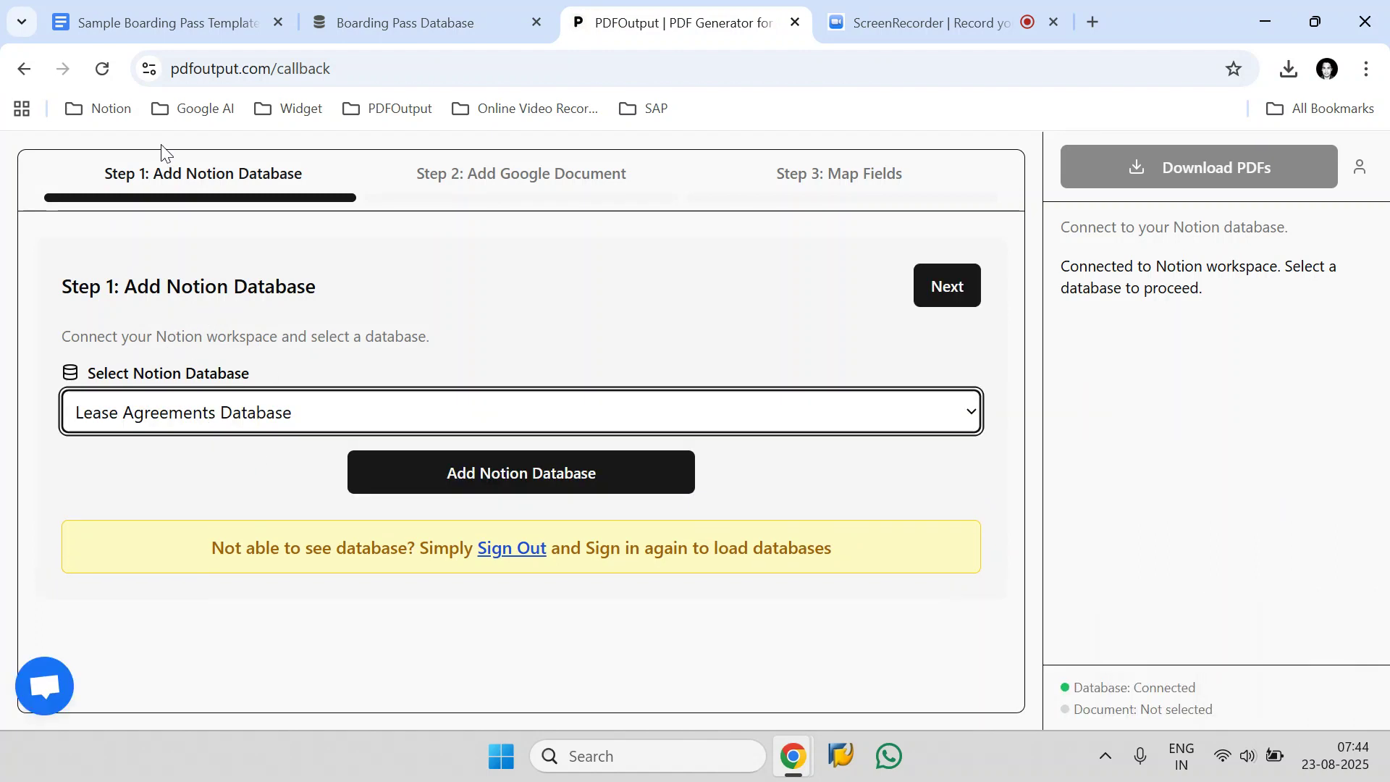
{"action": "left_click", "coordinate": [114, 71]}
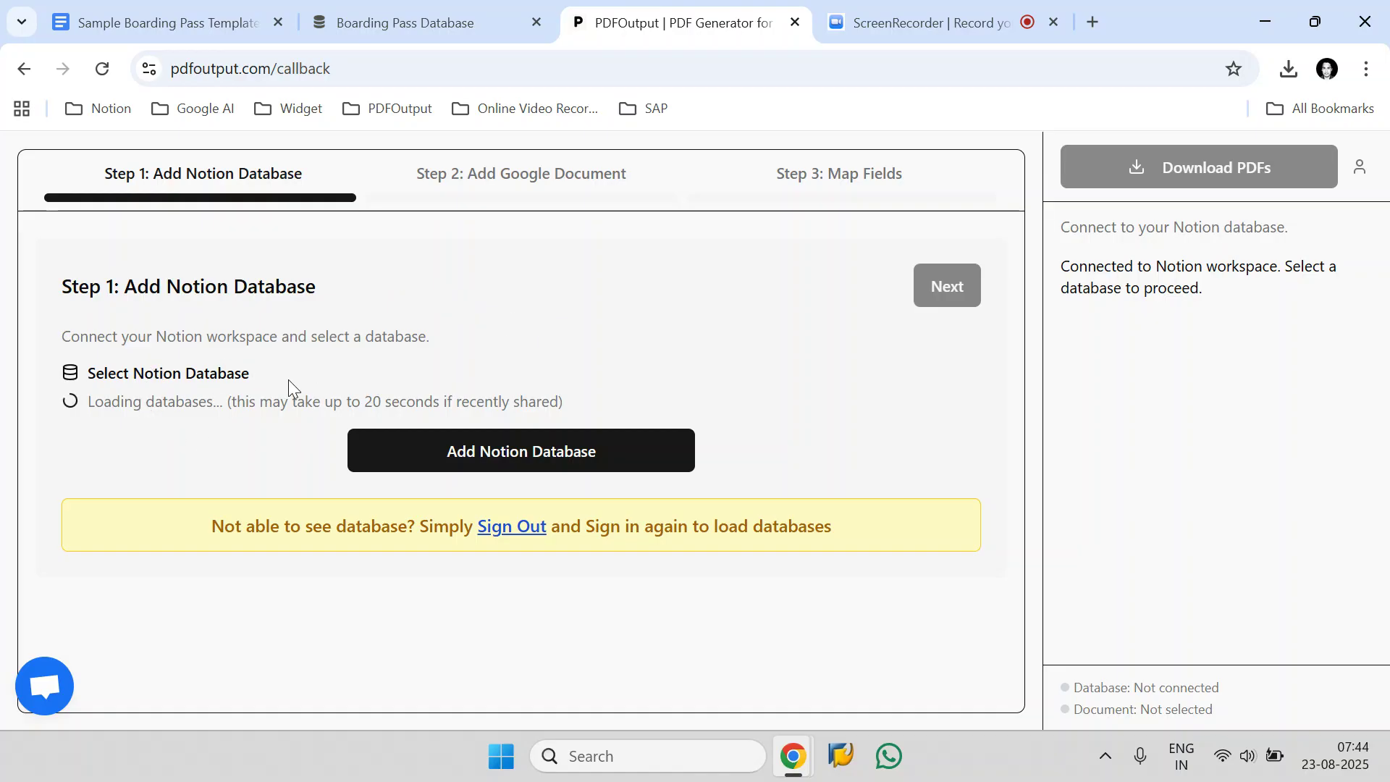
{"action": "left_click", "coordinate": [227, 425]}
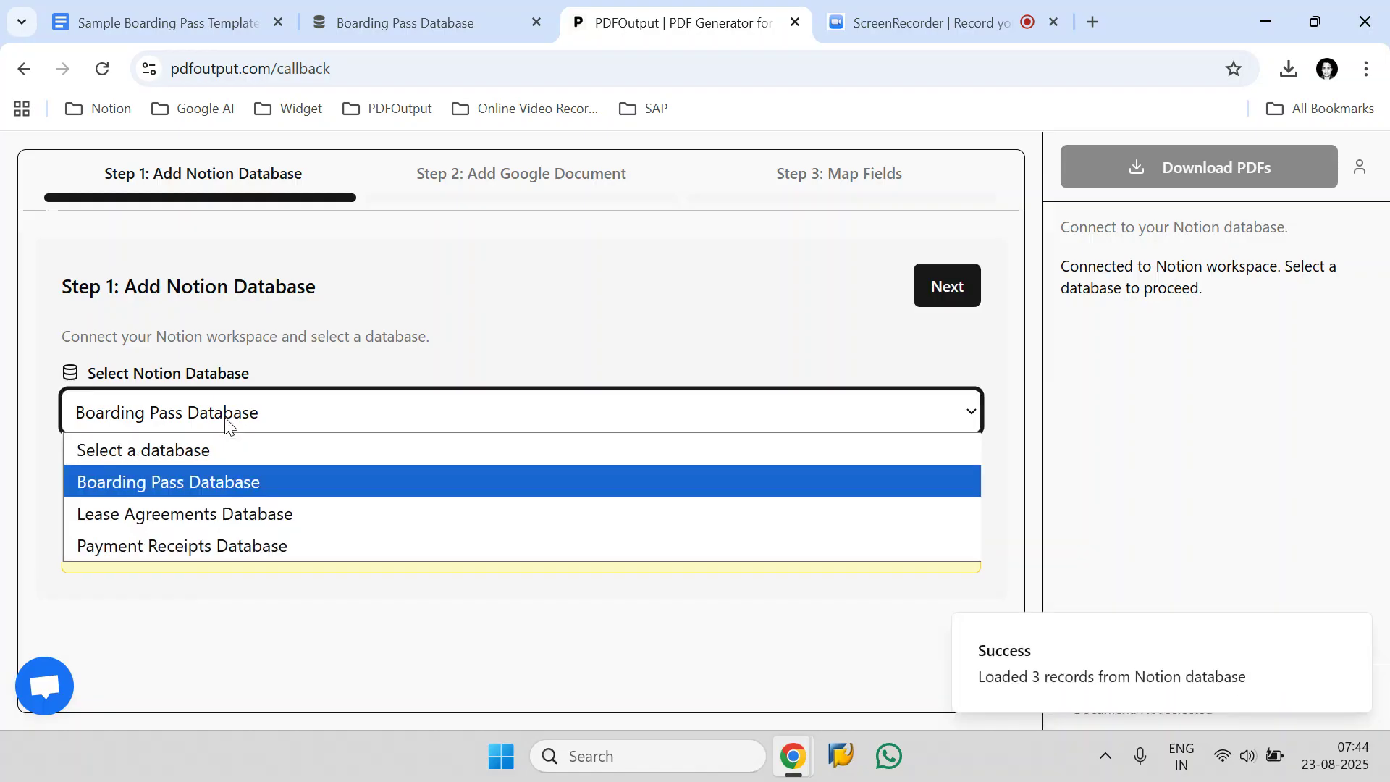
{"action": "left_click", "coordinate": [181, 483]}
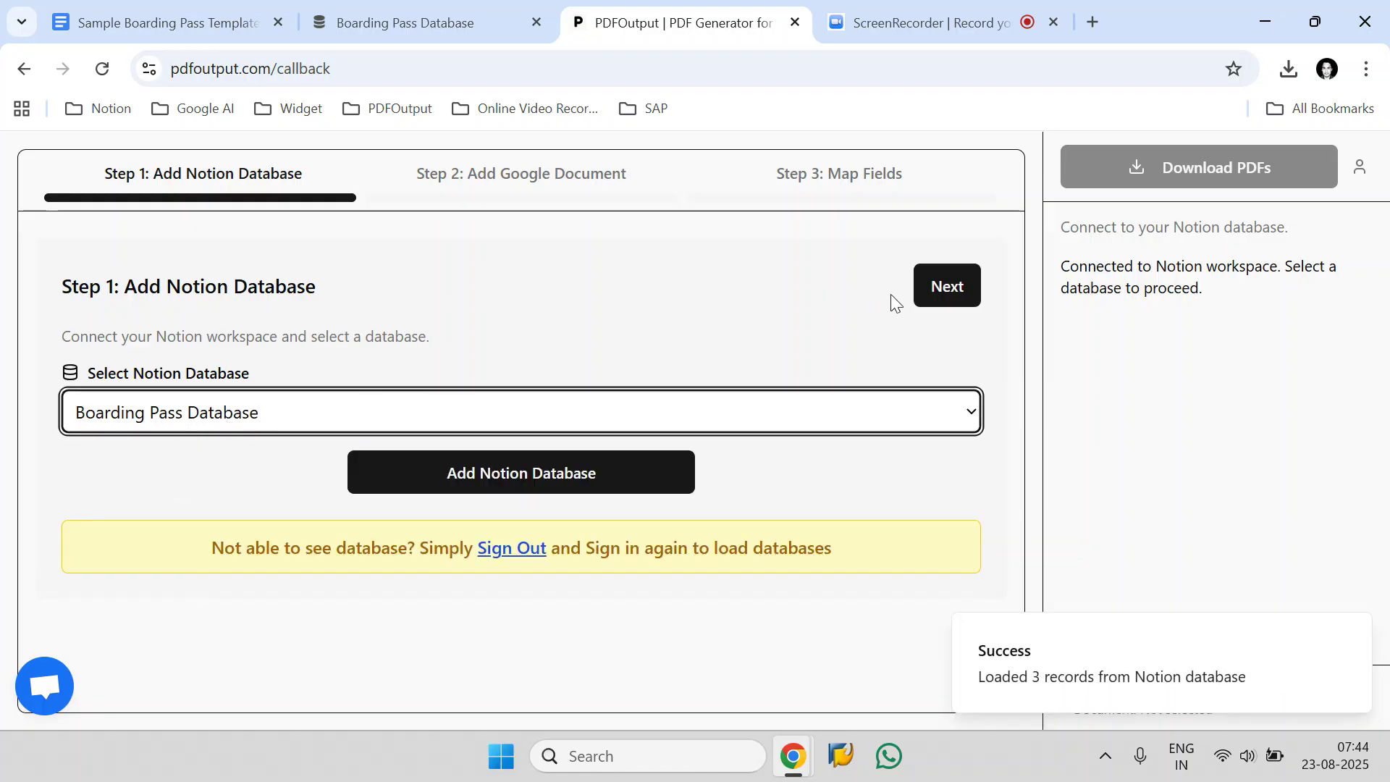
{"action": "left_click", "coordinate": [945, 287]}
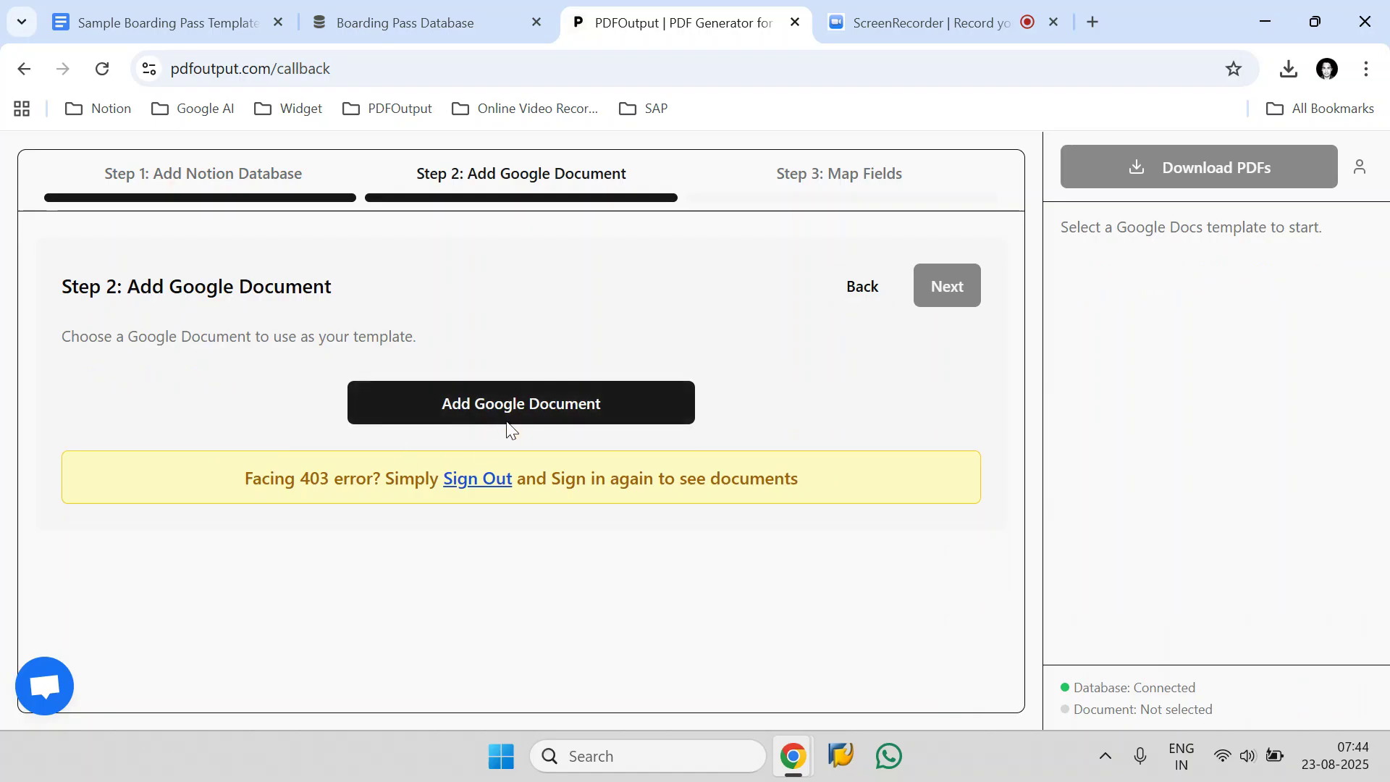
Start choosing a Google document as the template and copy the title "Sample Boarding Pass Template" from the Google Docs file.
{"action": "left_click", "coordinate": [541, 410]}
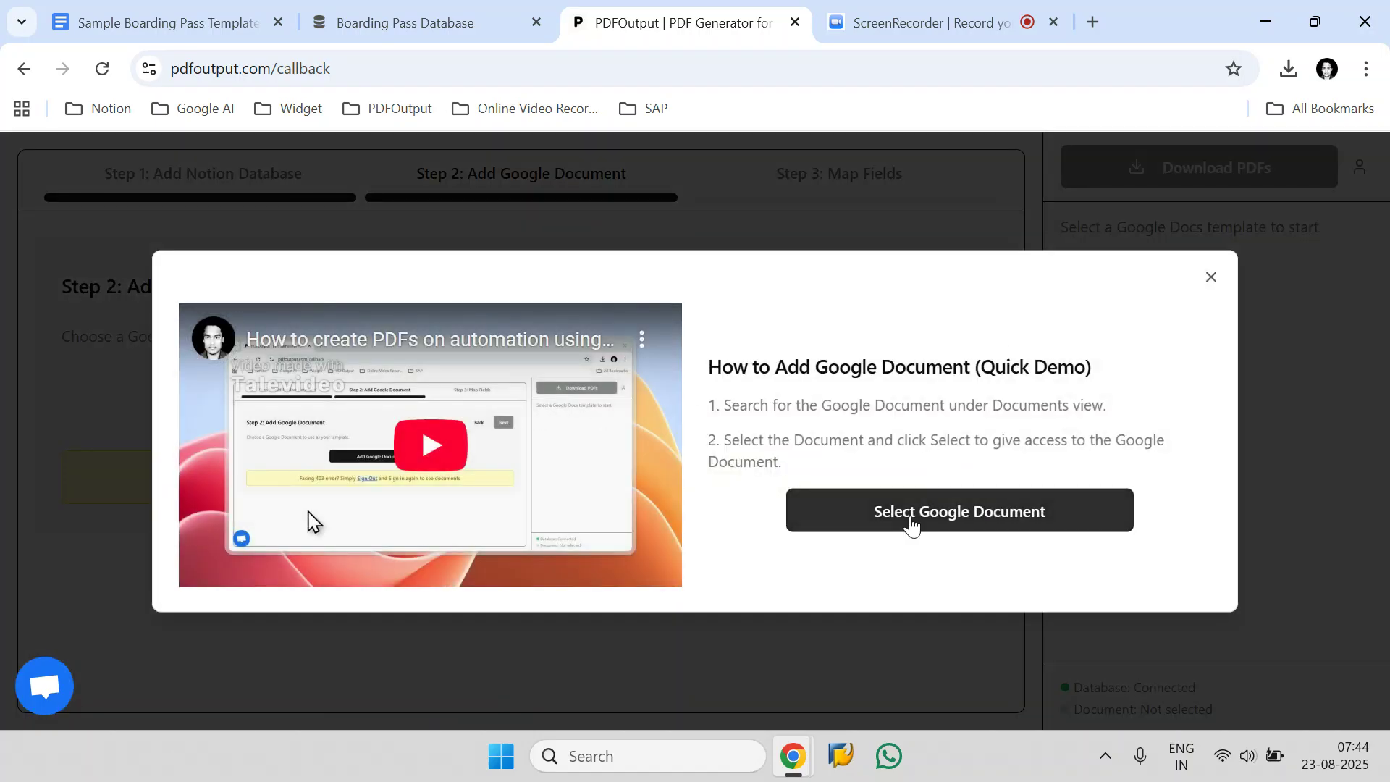
{"action": "left_click", "coordinate": [911, 521]}
{"action": "left_click", "coordinate": [250, 22]}
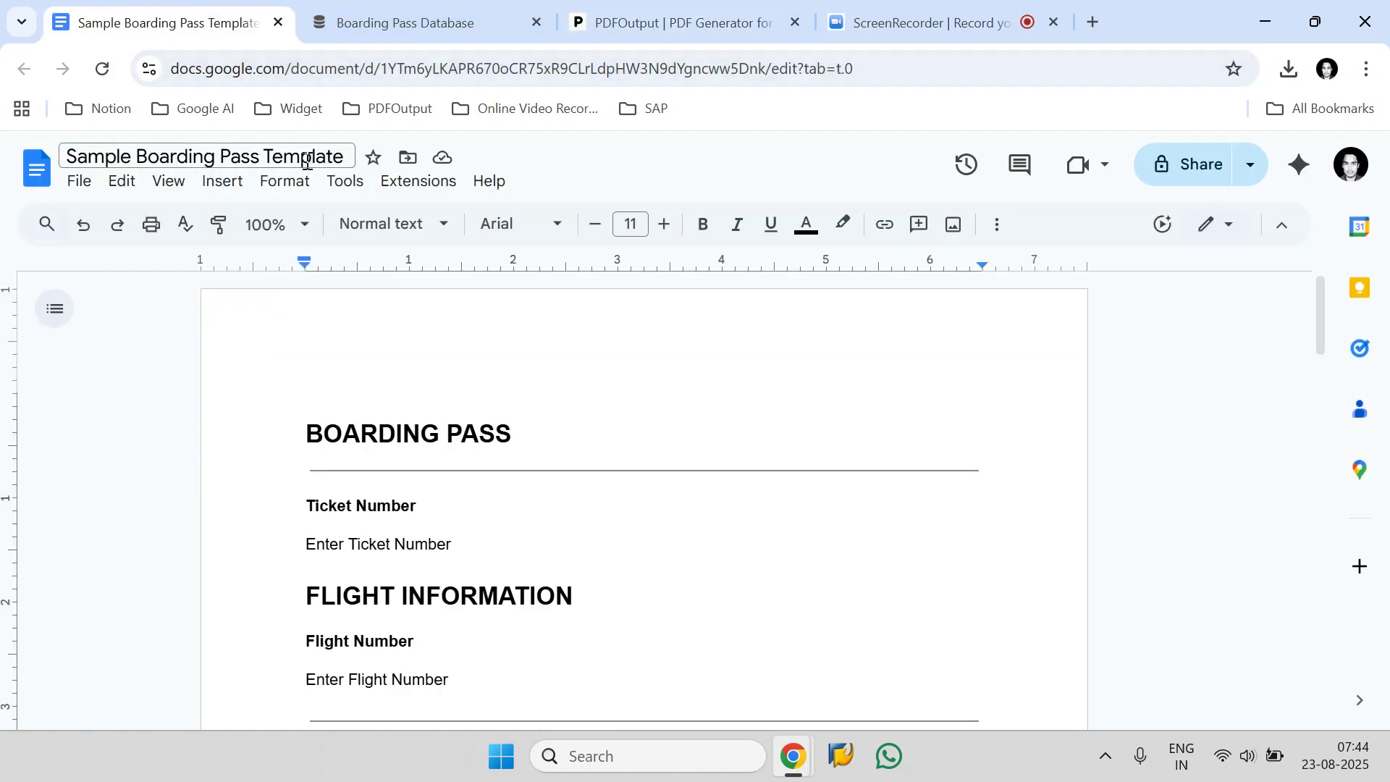
{"action": "left_click_drag", "start_coordinate": [347, 156], "coordinate": [66, 156]}
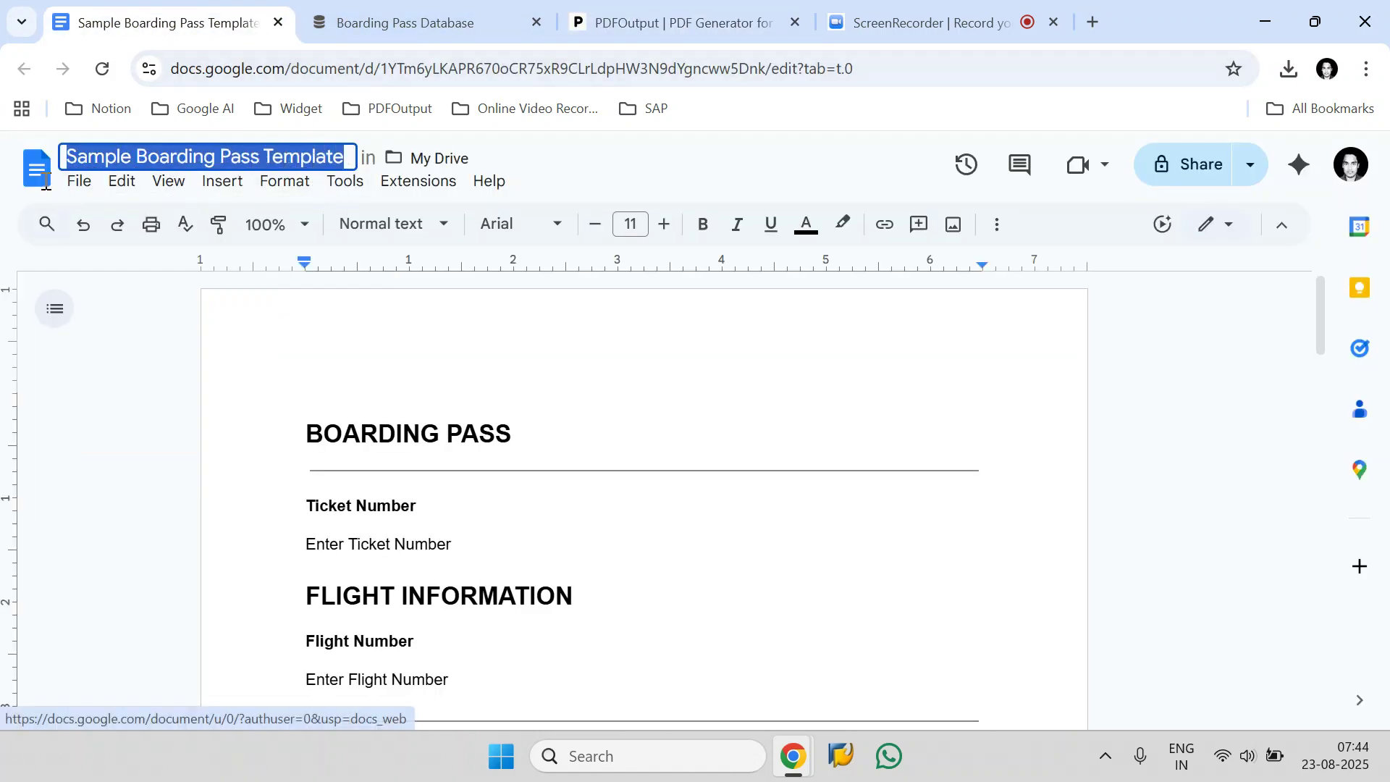
{"action": "right_click", "coordinate": [86, 161]}
{"action": "left_click", "coordinate": [121, 313]}
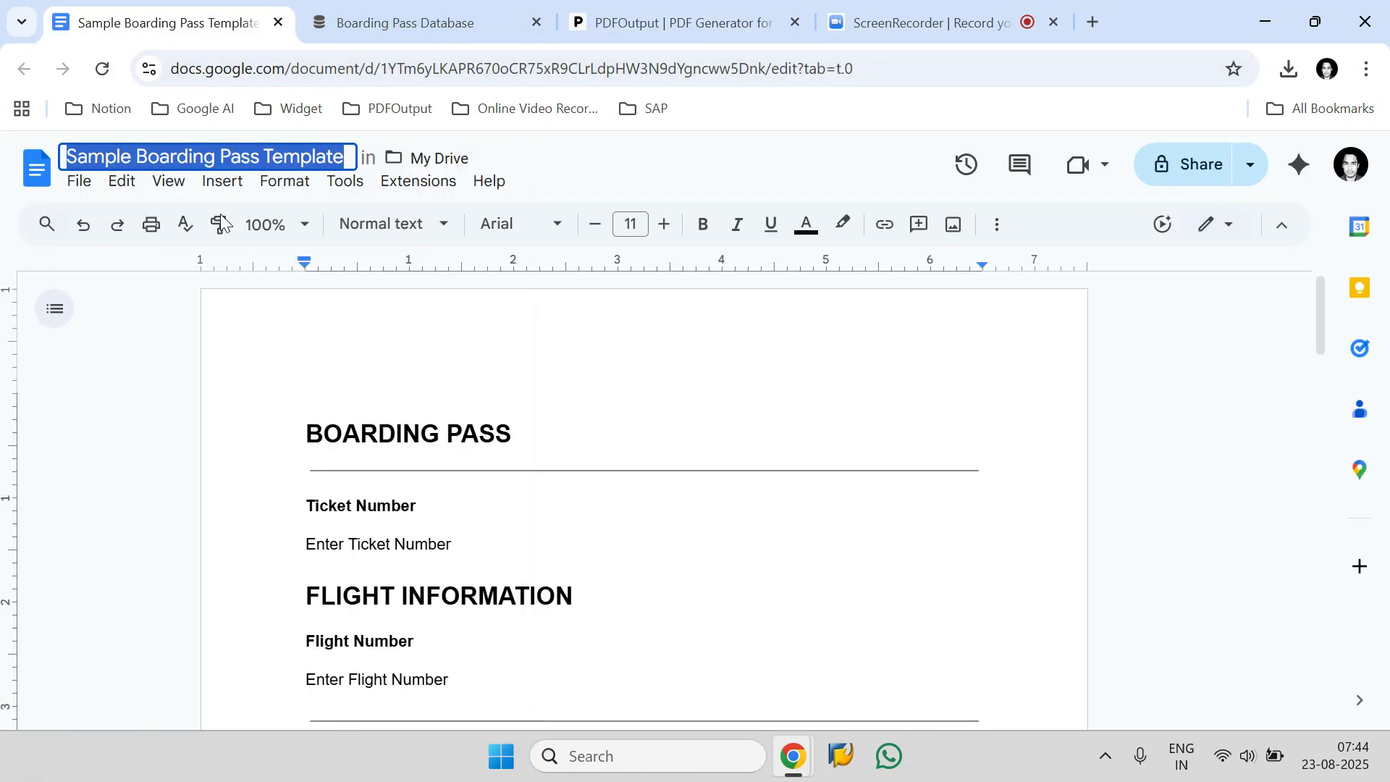
Return to PDFOutput, find "Sample Boarding Pass Template" among the documents, select it as the template and proceed to field mapping.
{"action": "left_click", "coordinate": [633, 29]}
{"action": "left_click", "coordinate": [401, 265]}
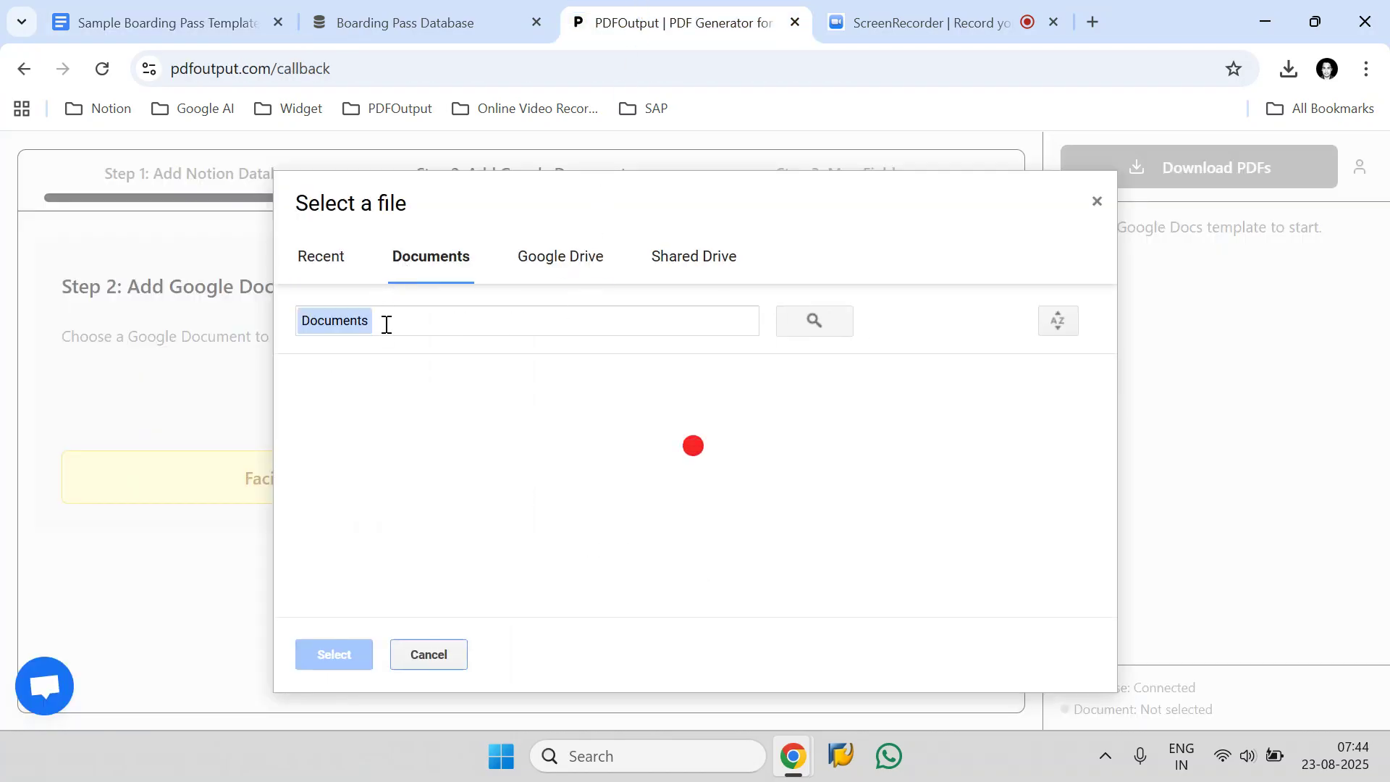
{"action": "left_click", "coordinate": [416, 322]}
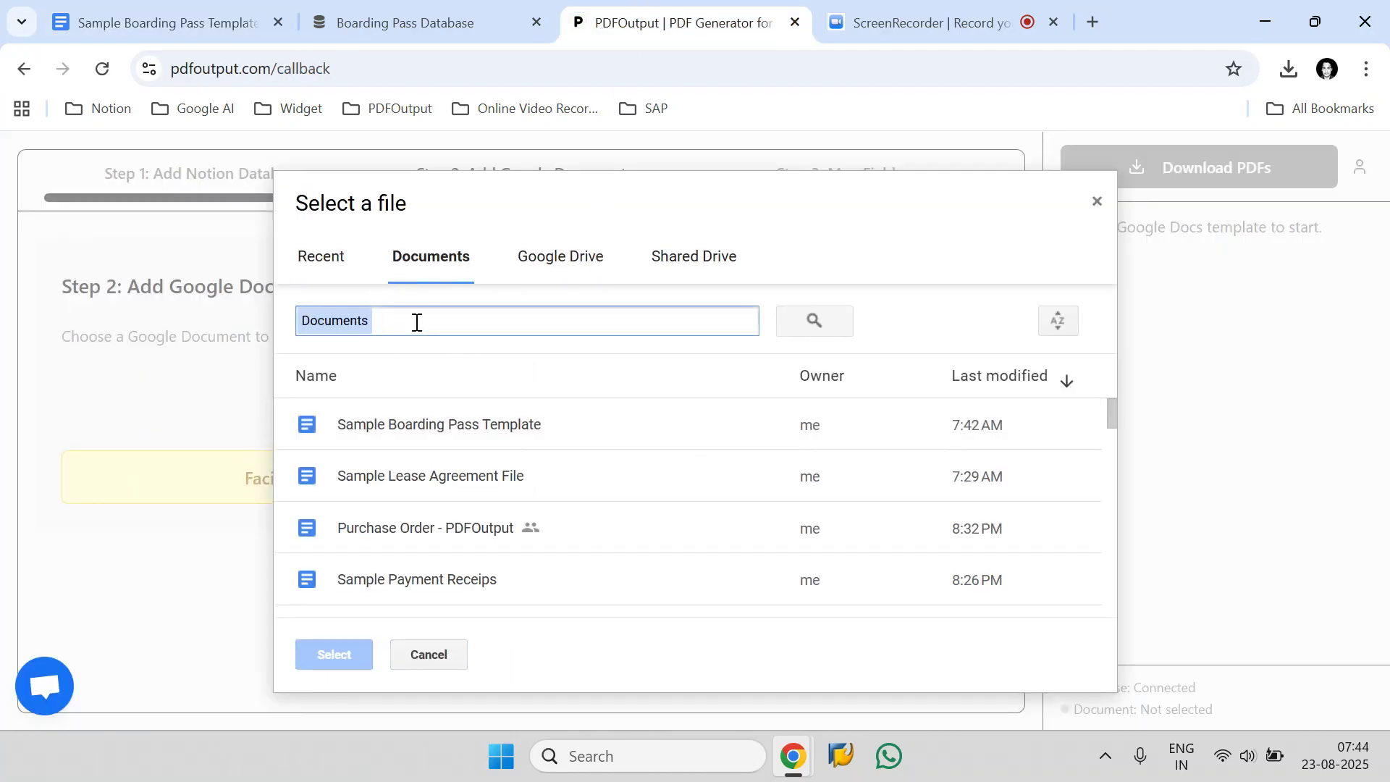
{"action": "key", "text": "ctrl+v"}
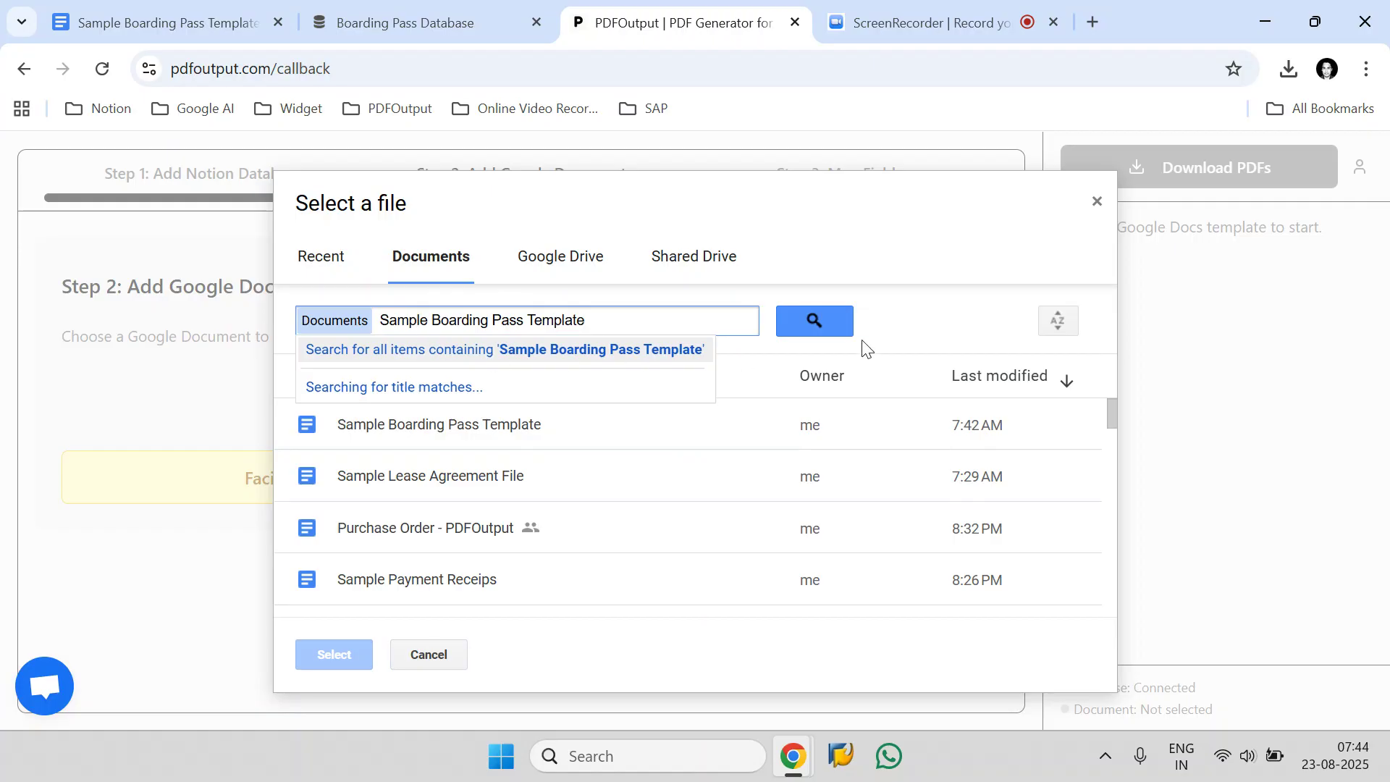
{"action": "left_click", "coordinate": [837, 325]}
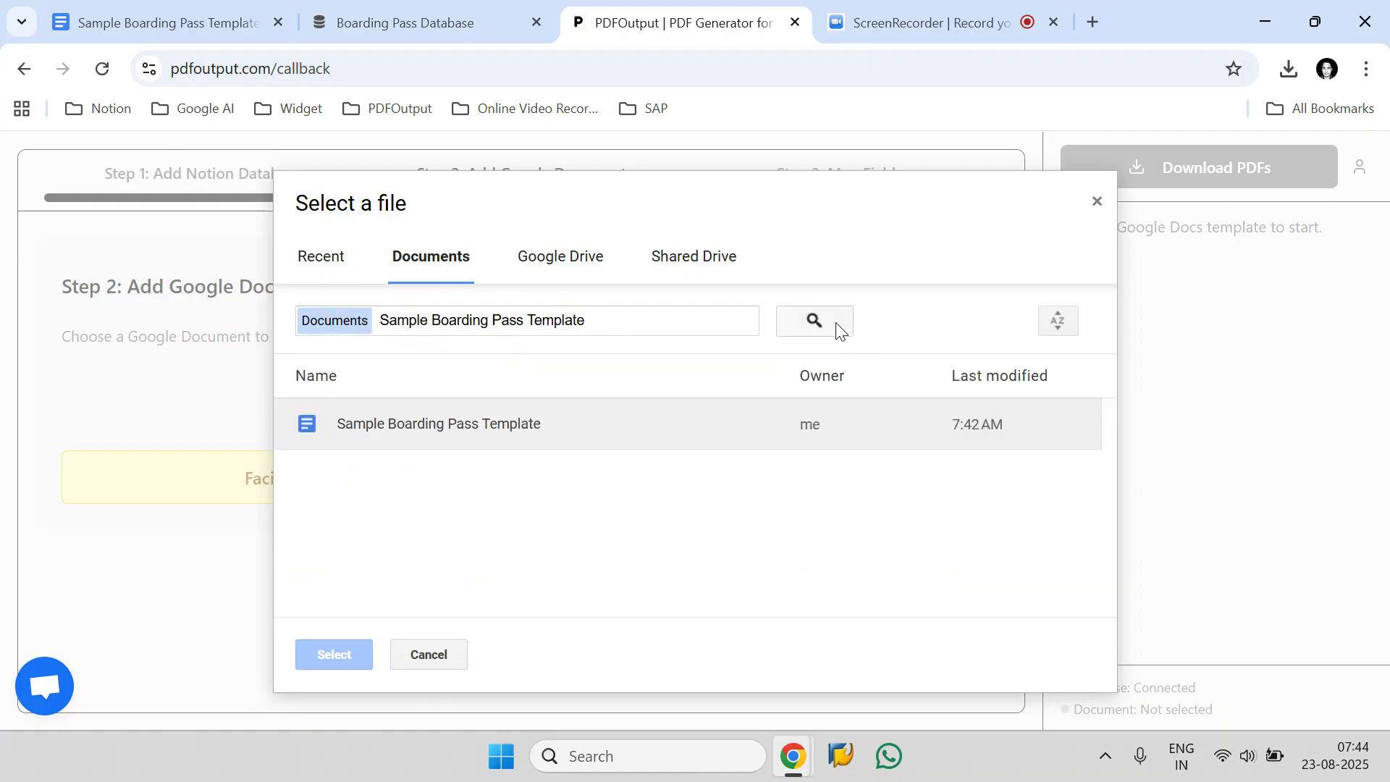
{"action": "left_click", "coordinate": [427, 425]}
{"action": "left_click", "coordinate": [340, 654]}
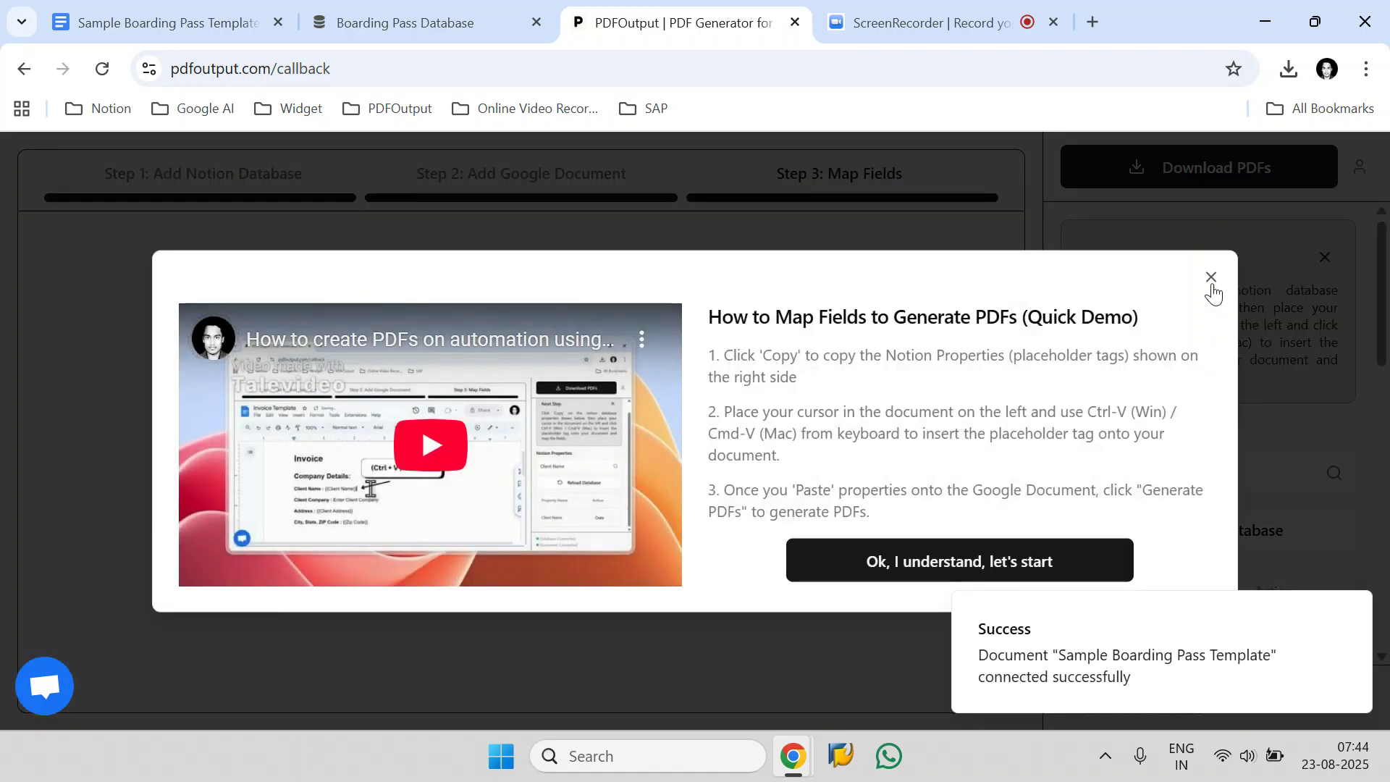
{"action": "left_click", "coordinate": [1210, 278]}
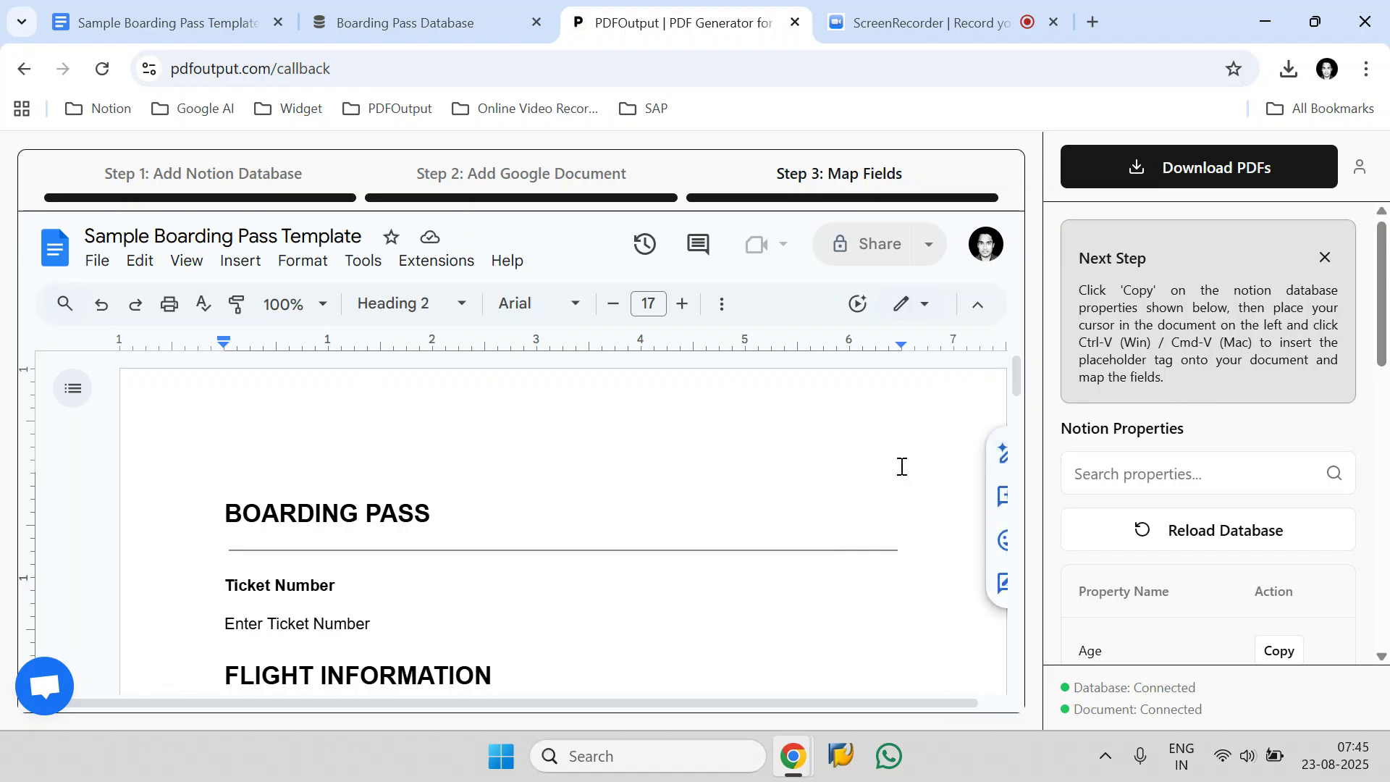
Search the Notion properties for "Tick" and copy the placeholder of the Ticket Number property.
{"action": "scroll", "coordinate": [1123, 474], "scroll_direction": "down", "scroll_amount": 10}
{"action": "scroll", "coordinate": [319, 521], "scroll_direction": "down", "scroll_amount": 10}
{"action": "scroll", "coordinate": [323, 521], "scroll_direction": "up", "scroll_amount": 10}
{"action": "scroll", "coordinate": [322, 521], "scroll_direction": "up", "scroll_amount": 1}
{"action": "scroll", "coordinate": [1243, 448], "scroll_direction": "up", "scroll_amount": 10}
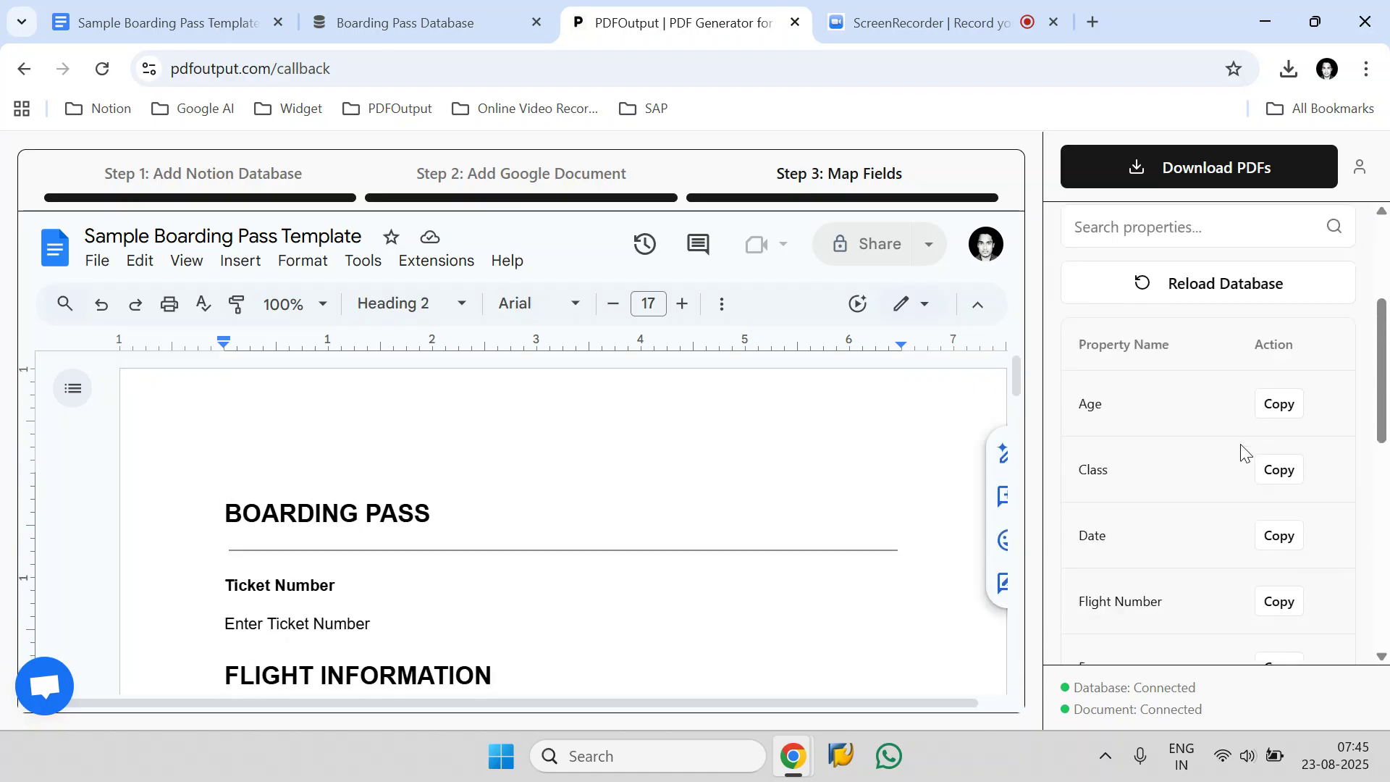
{"action": "left_click_drag", "start_coordinate": [396, 632], "coordinate": [223, 629]}
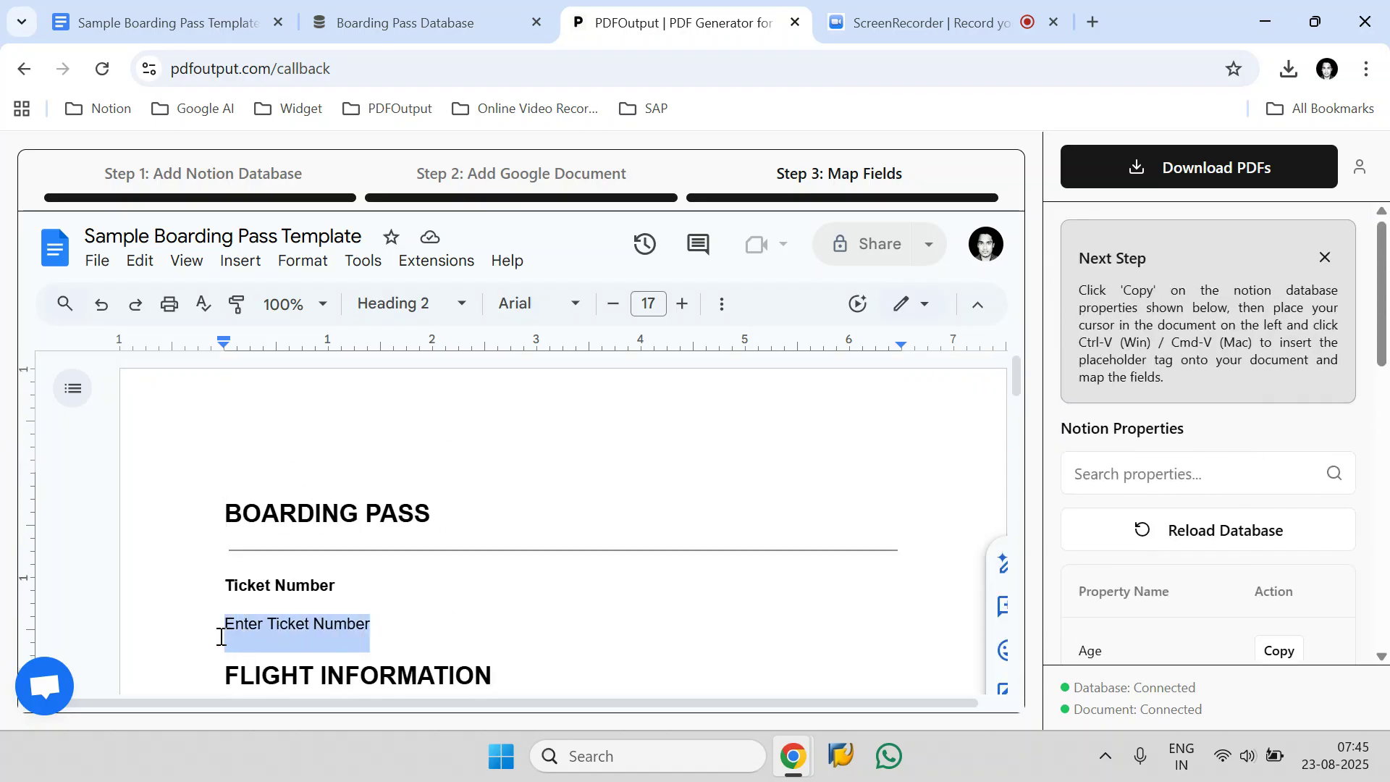
{"action": "left_click", "coordinate": [1137, 481]}
{"action": "type", "text": "Tick"}
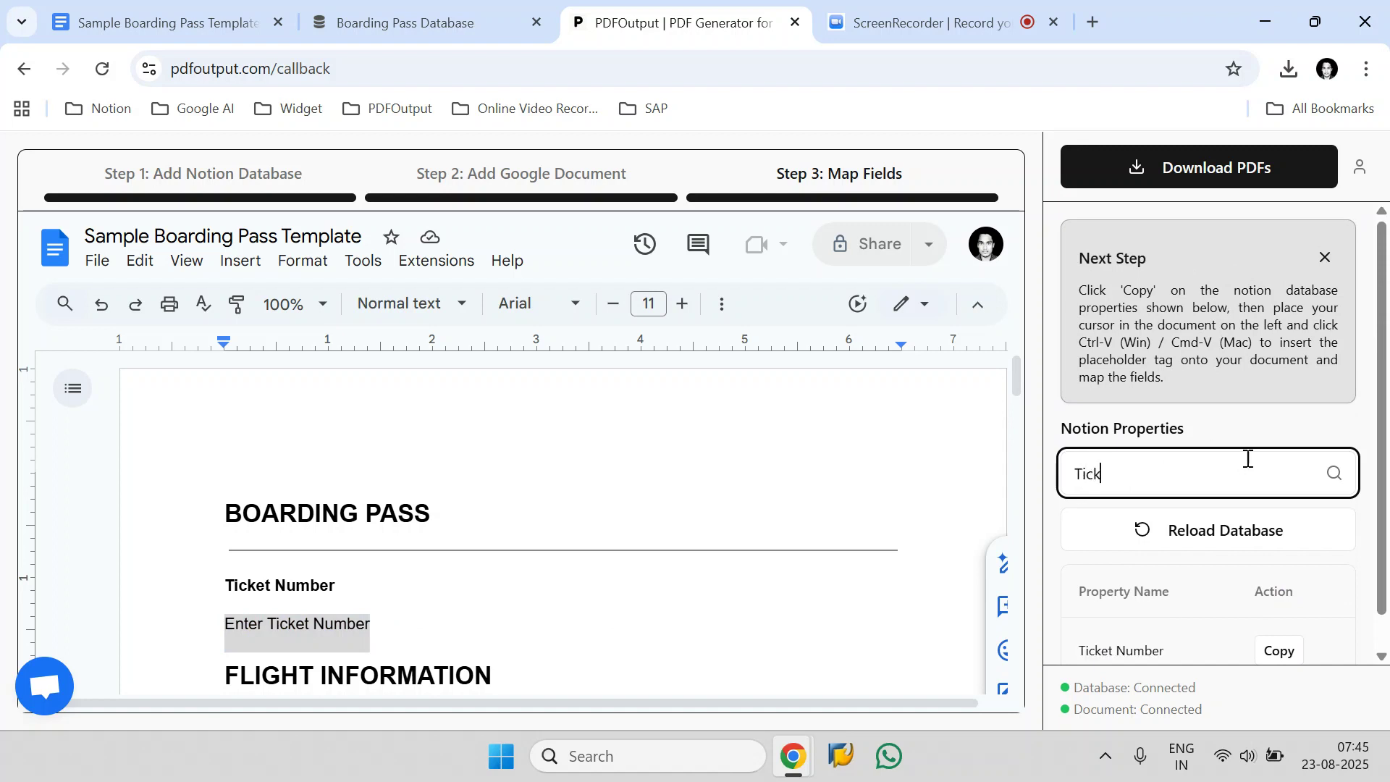
{"action": "scroll", "coordinate": [1249, 467], "scroll_direction": "down", "scroll_amount": 1}
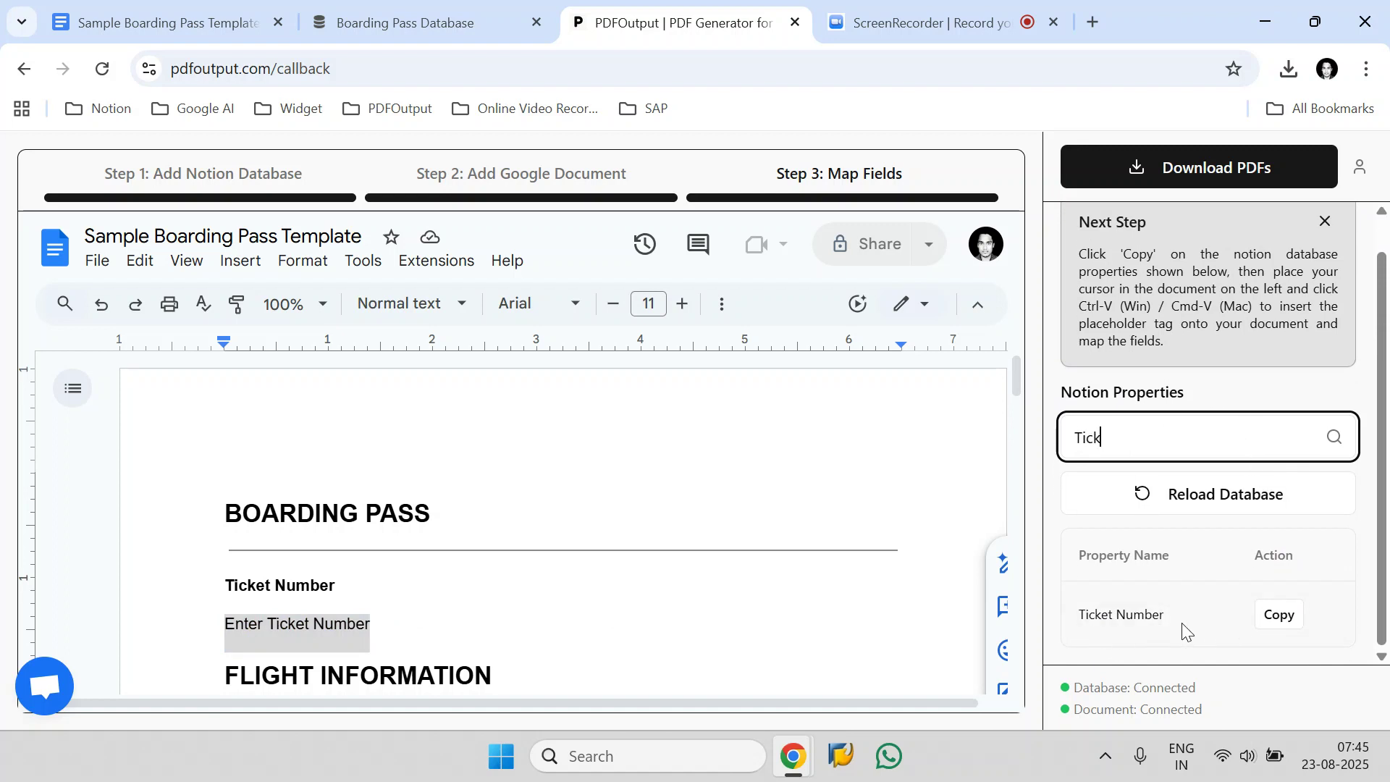
{"action": "left_click", "coordinate": [1278, 617]}
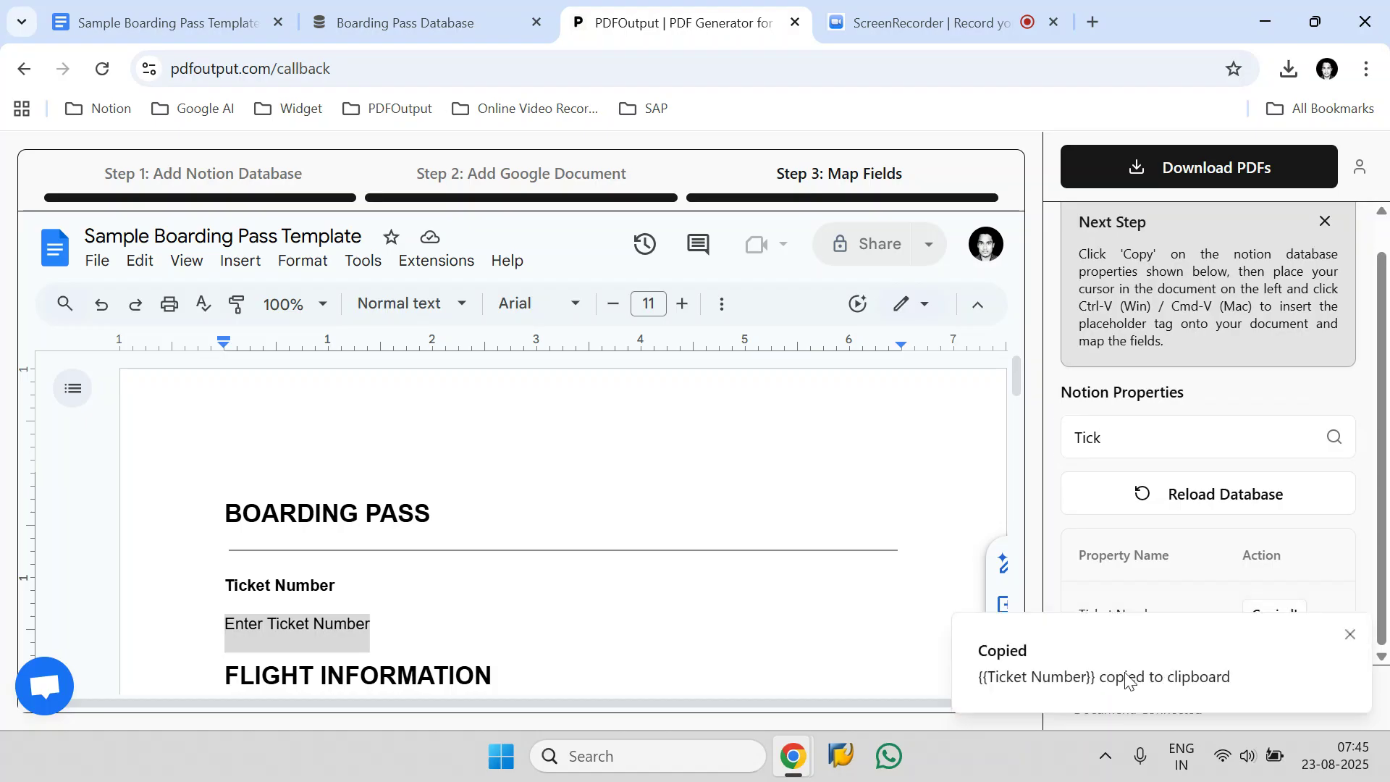
Replace the "Enter Ticket Number" text in the template with the copied {{Ticket Number}} placeholder.
{"action": "left_click", "coordinate": [398, 631]}
{"action": "left_click_drag", "start_coordinate": [397, 632], "coordinate": [222, 630]}
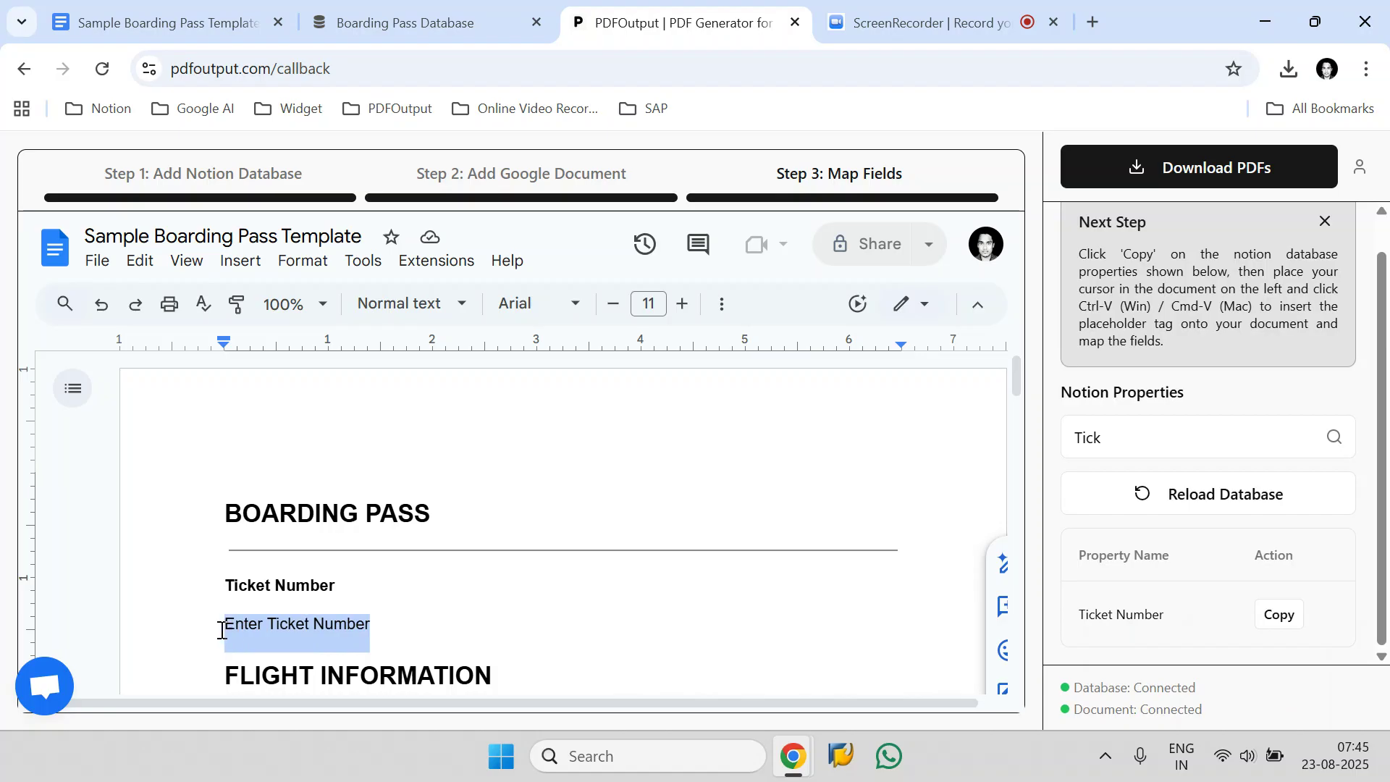
{"action": "key", "text": "BackSpace"}
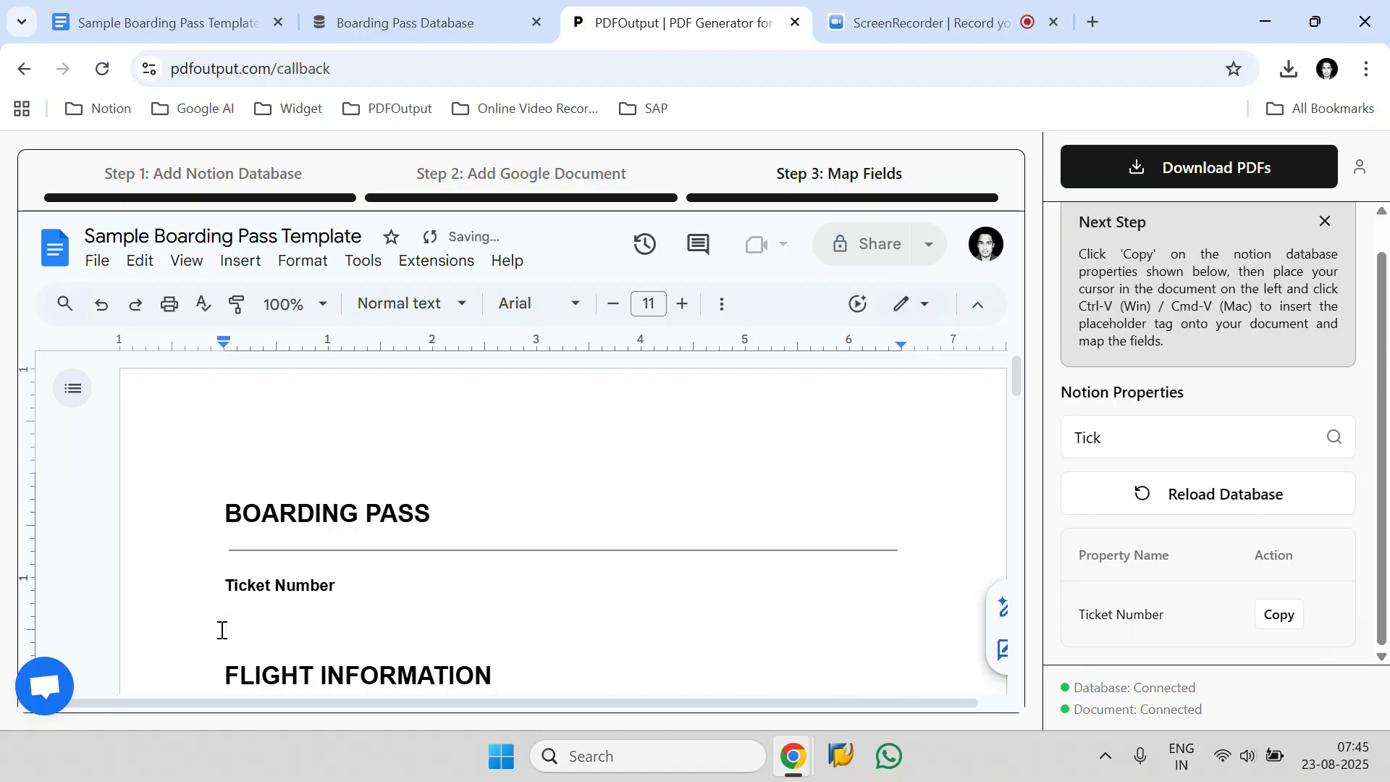
{"action": "key", "text": "ctrl+v"}
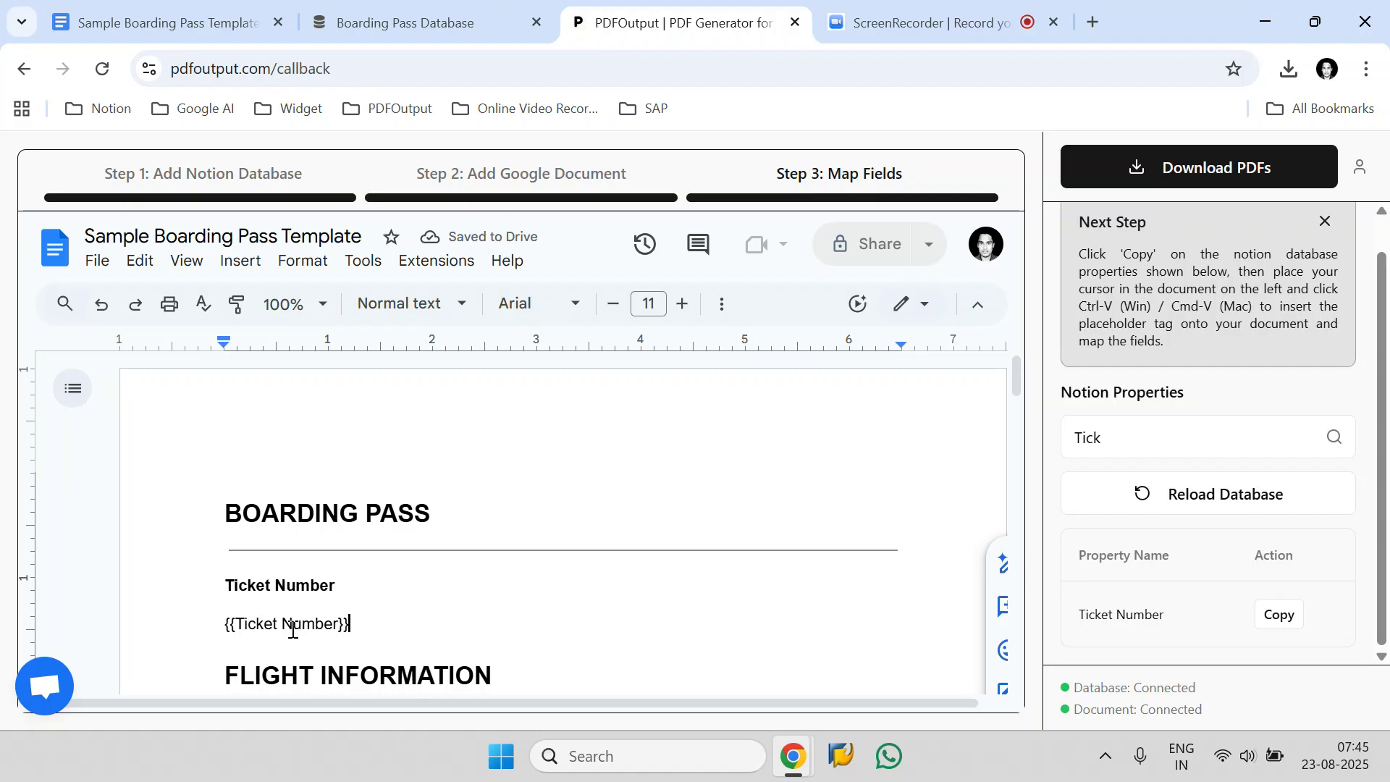
Find the Flight Number property and replace the "Enter Flight Number" text with its {{Flight Number}} placeholder.
{"action": "scroll", "coordinate": [528, 563], "scroll_direction": "down", "scroll_amount": 3}
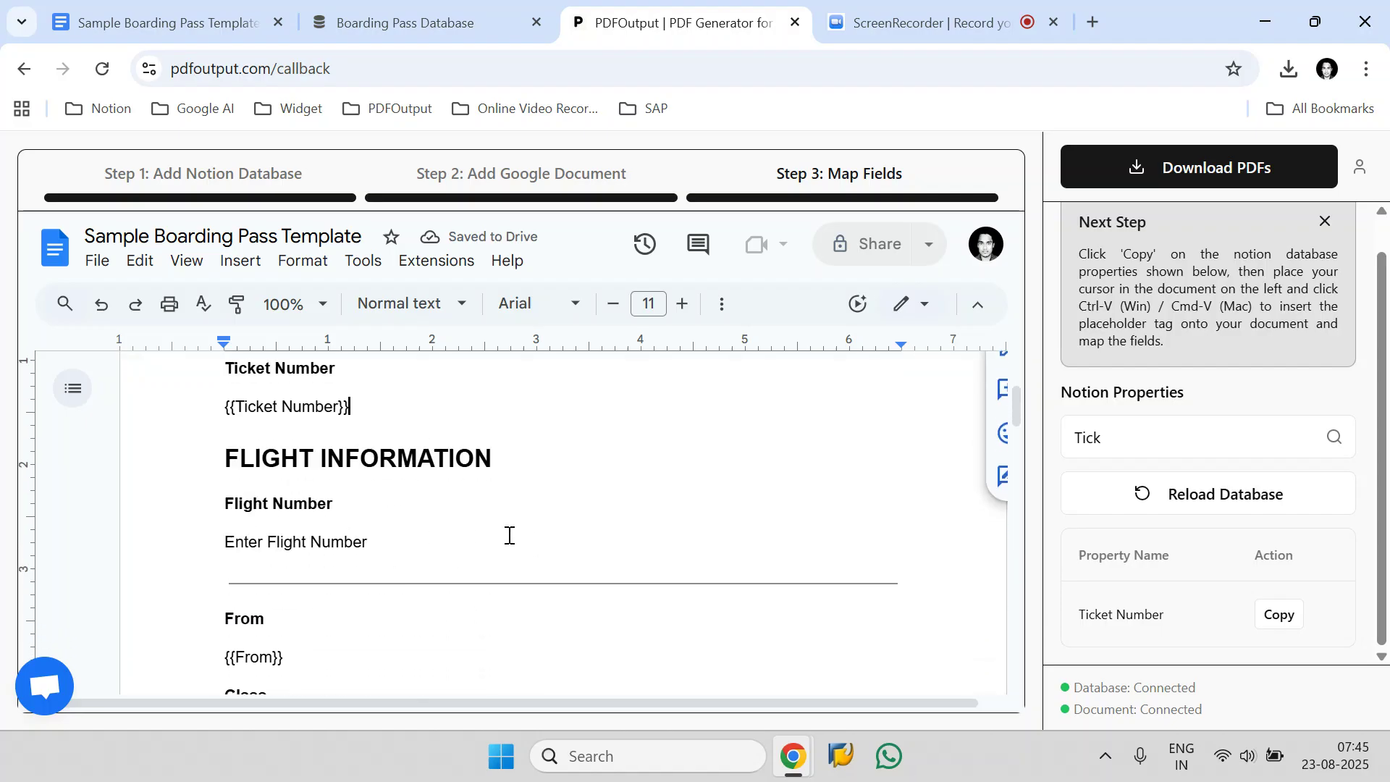
{"action": "left_click_drag", "start_coordinate": [388, 541], "coordinate": [248, 541]}
{"action": "left_click", "coordinate": [1234, 439]}
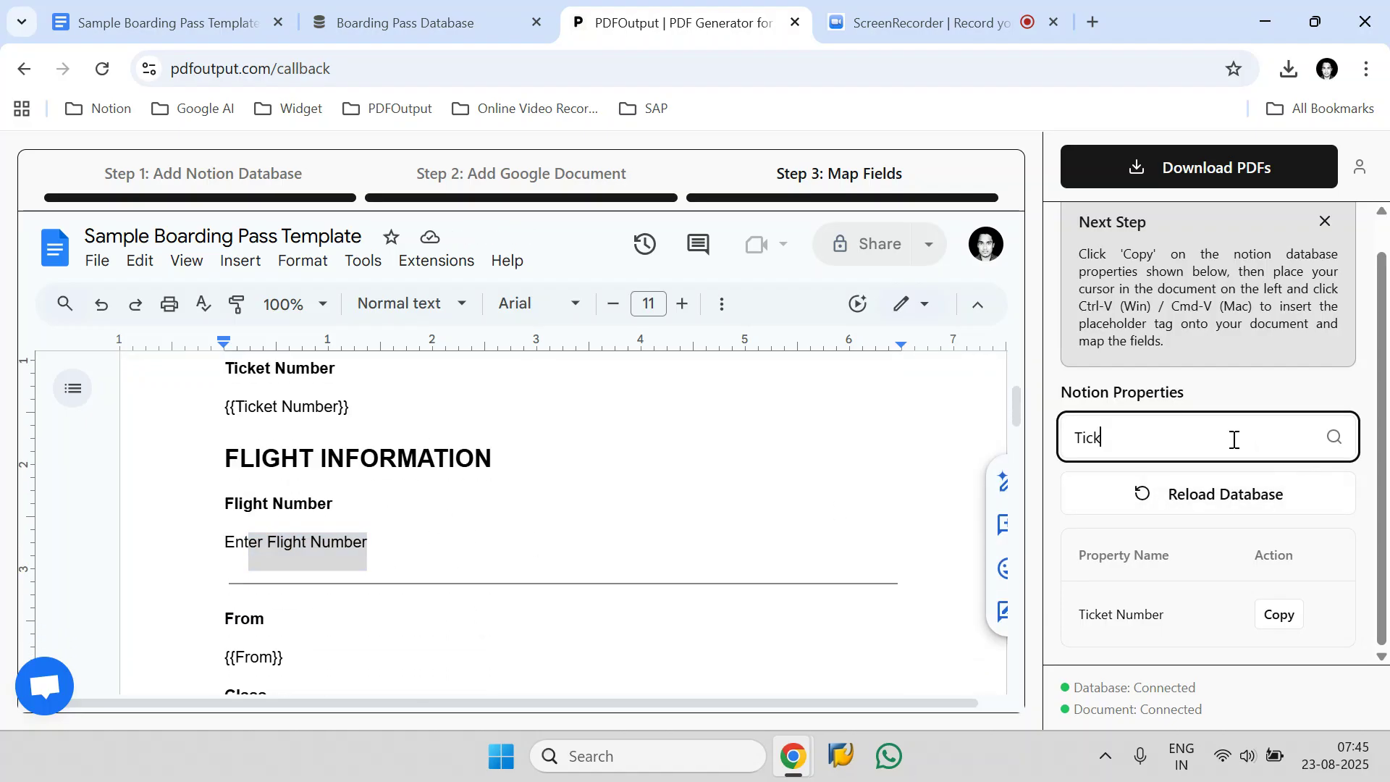
{"action": "key", "text": "ctrl+a"}
{"action": "type", "text": "F"}
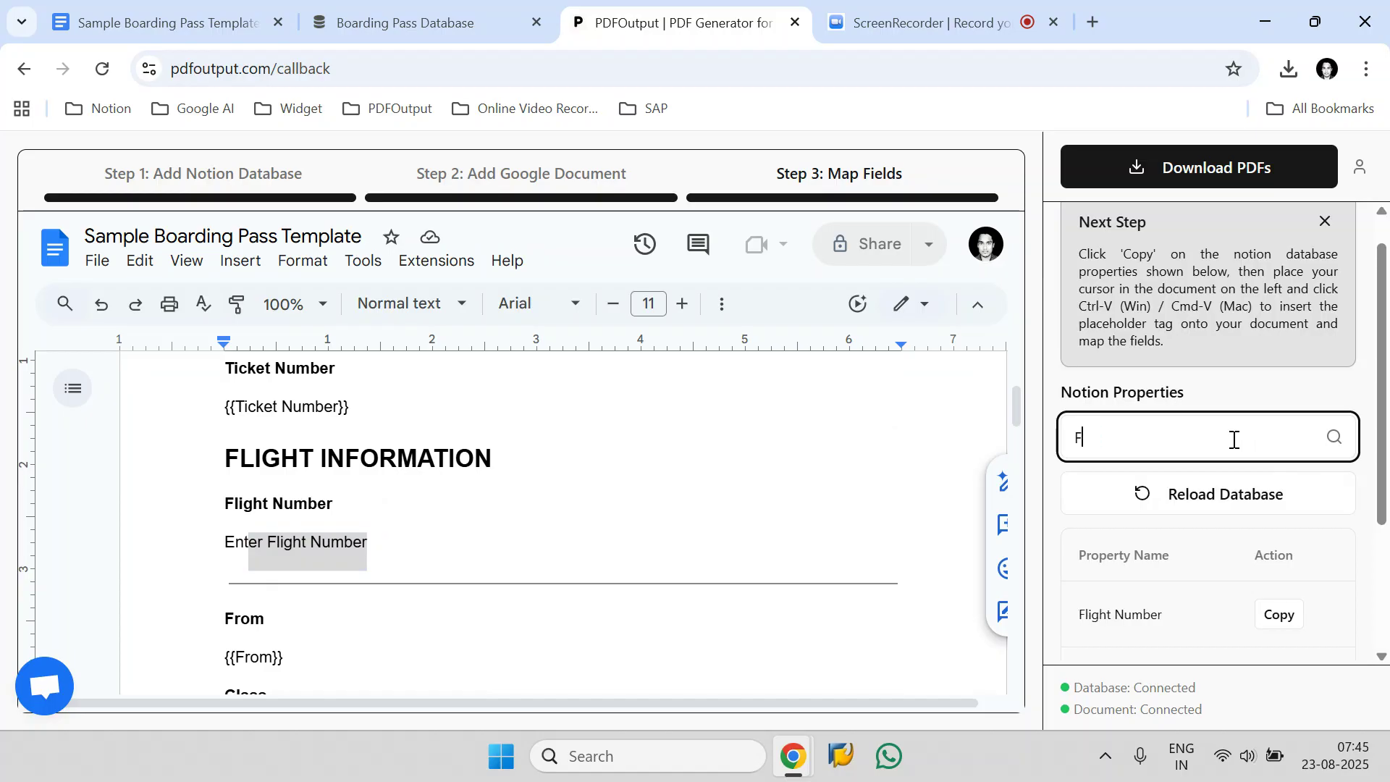
{"action": "type", "text": "lig"}
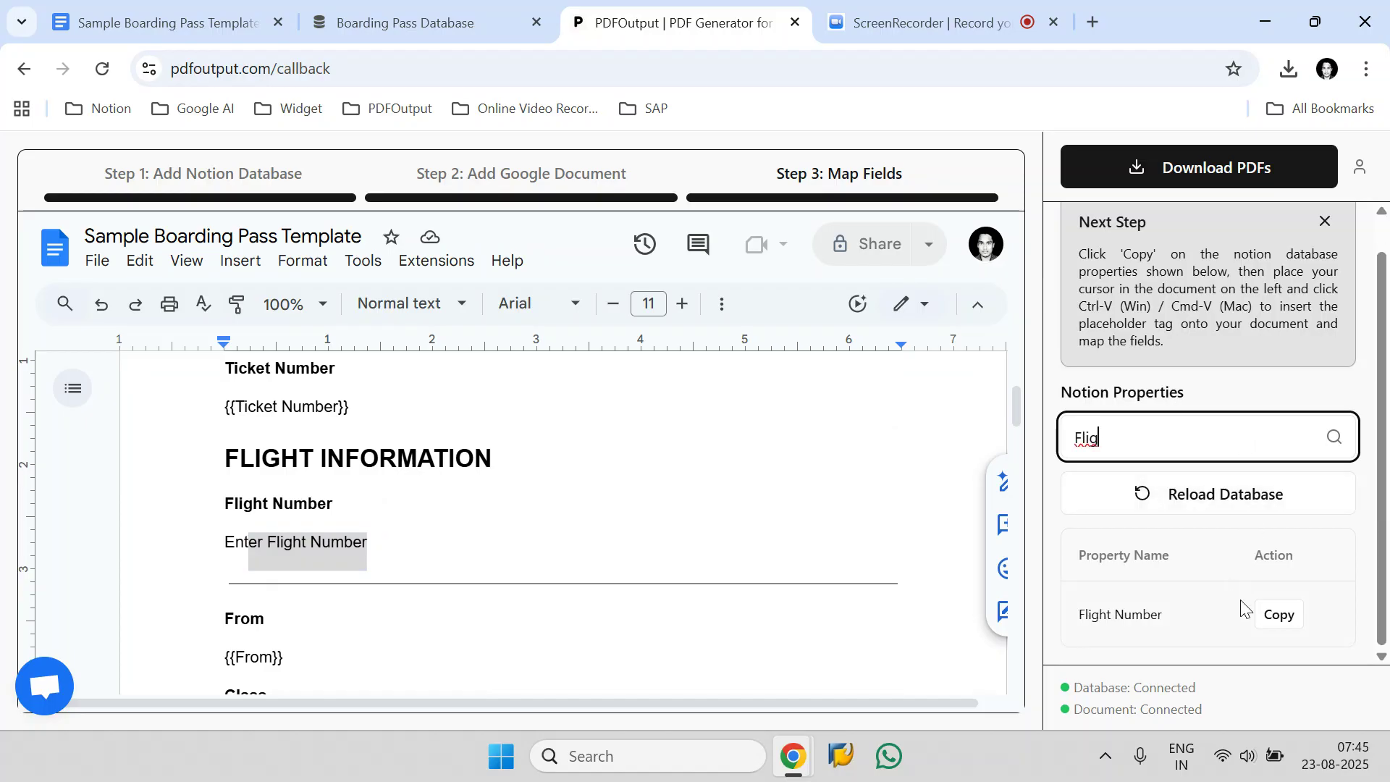
{"action": "left_click", "coordinate": [1285, 620]}
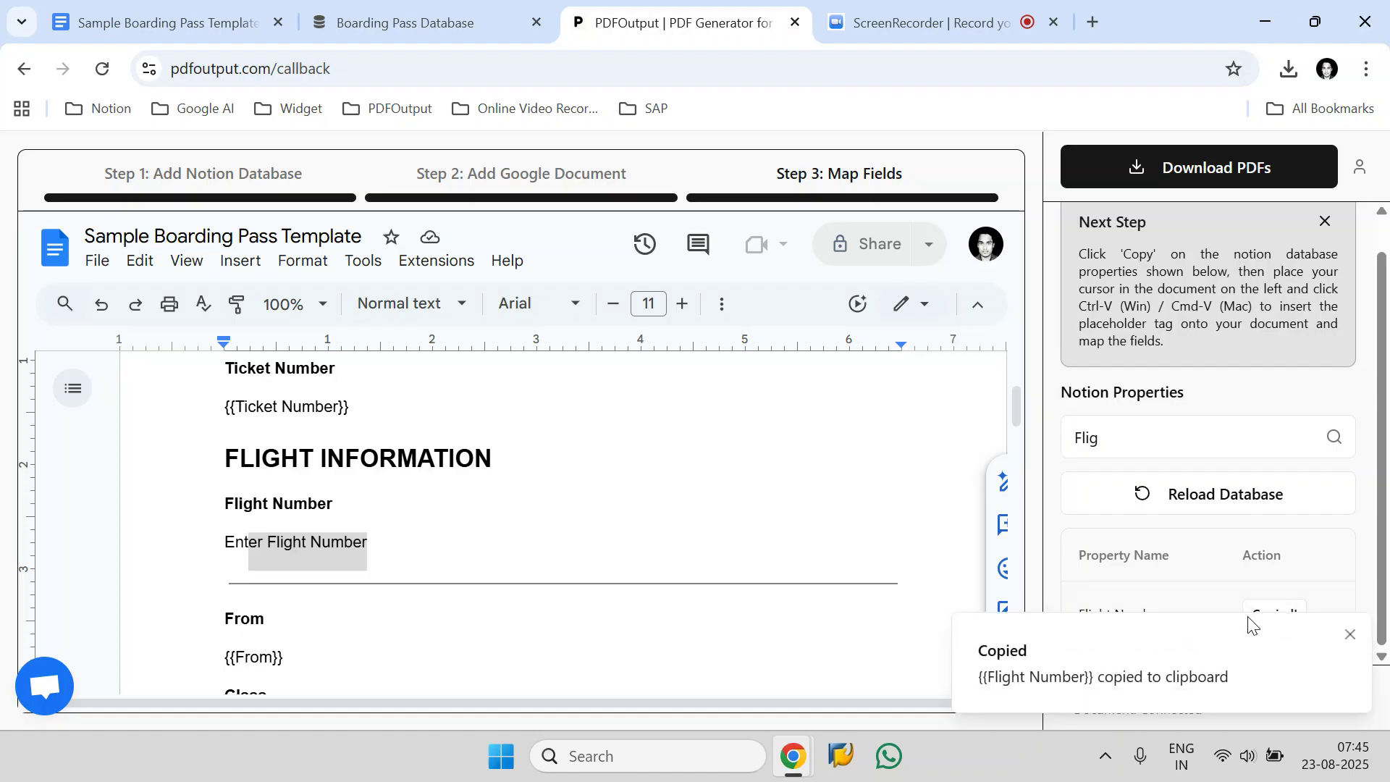
{"action": "left_click_drag", "start_coordinate": [389, 541], "coordinate": [227, 542]}
{"action": "key", "text": "ctrl+v"}
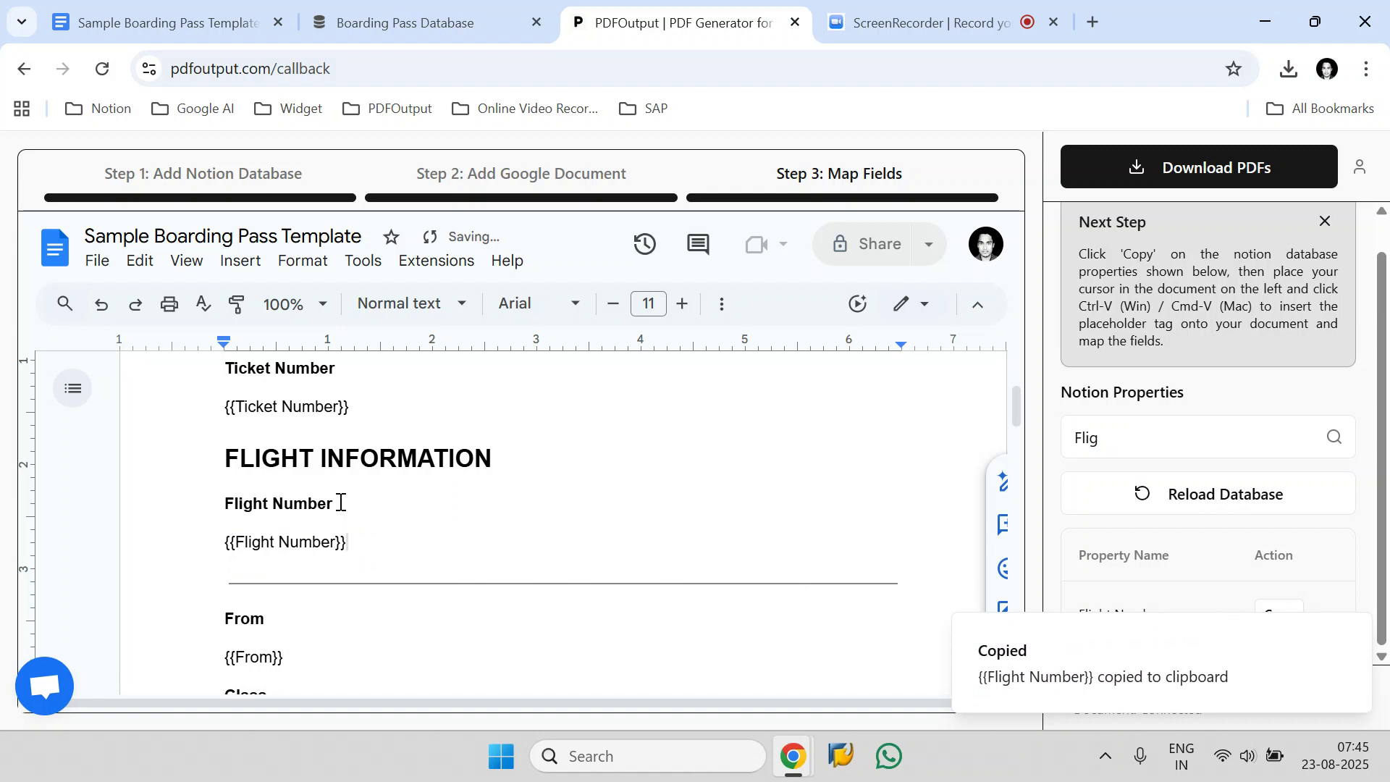
Review the placeholders under every heading of the boarding pass template and dismiss the copy notification.
{"action": "scroll", "coordinate": [341, 502], "scroll_direction": "down", "scroll_amount": 10}
{"action": "scroll", "coordinate": [382, 496], "scroll_direction": "down", "scroll_amount": 10}
{"action": "scroll", "coordinate": [382, 503], "scroll_direction": "up", "scroll_amount": 8}
{"action": "scroll", "coordinate": [383, 503], "scroll_direction": "up", "scroll_amount": 10}
{"action": "scroll", "coordinate": [382, 503], "scroll_direction": "down", "scroll_amount": 2}
{"action": "scroll", "coordinate": [382, 504], "scroll_direction": "up", "scroll_amount": 2}
{"action": "left_click", "coordinate": [1349, 635]}
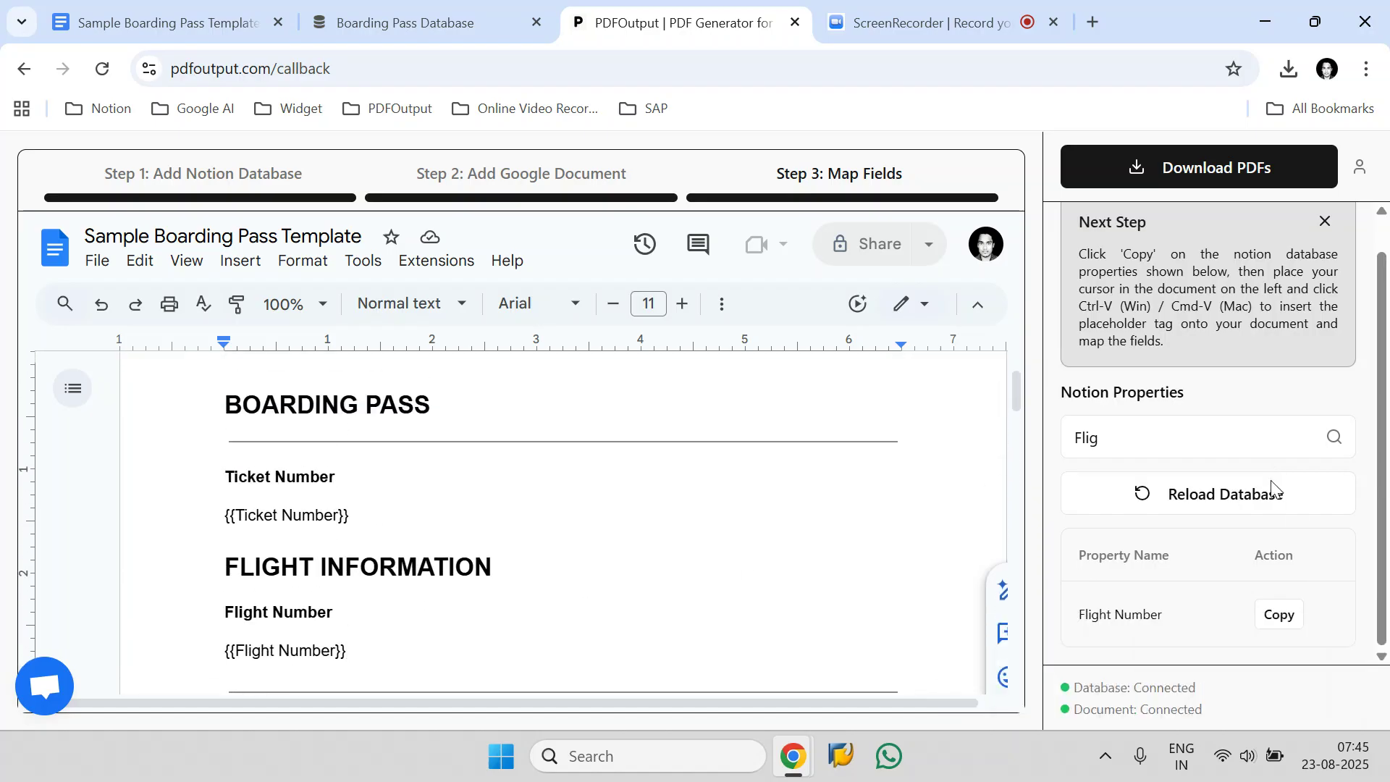
{"action": "scroll", "coordinate": [391, 517], "scroll_direction": "down", "scroll_amount": 15}
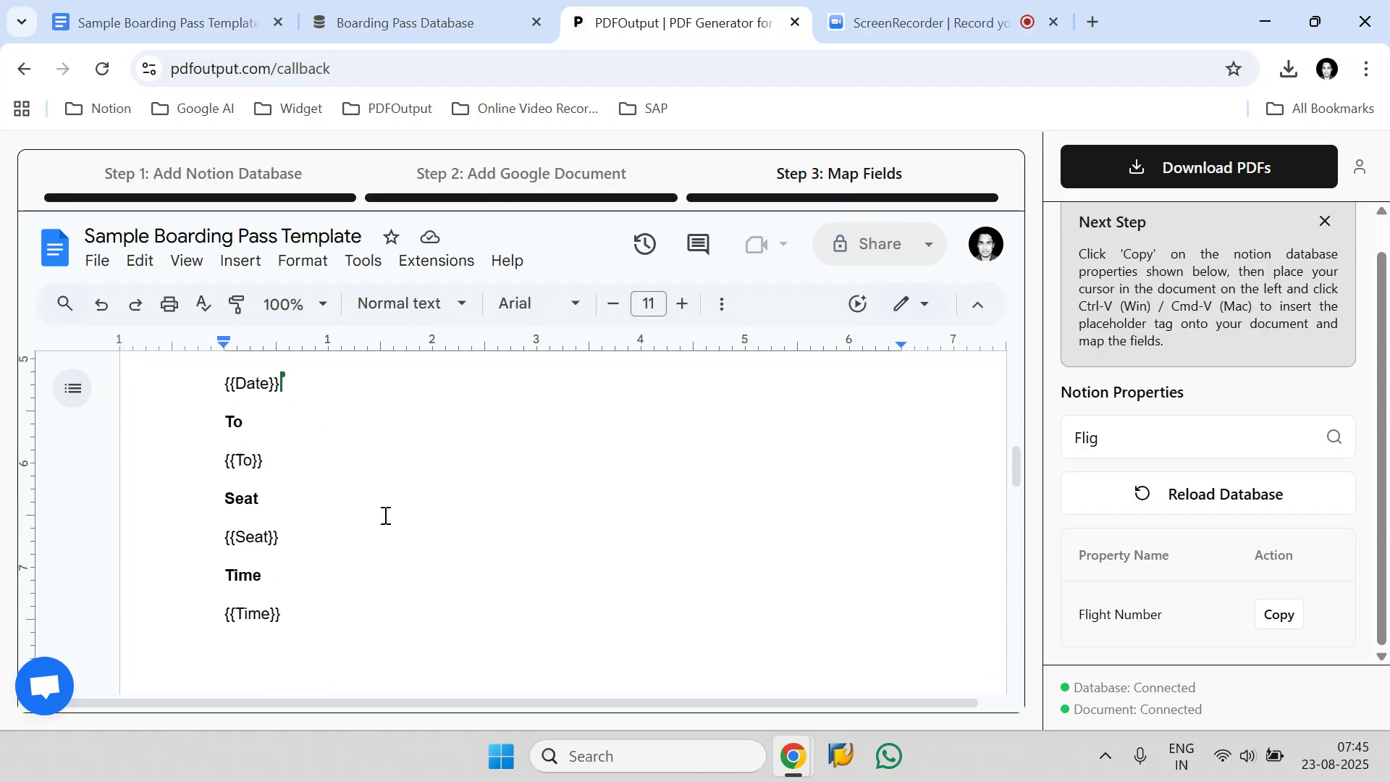
{"action": "scroll", "coordinate": [385, 515], "scroll_direction": "up", "scroll_amount": 5}
{"action": "scroll", "coordinate": [386, 515], "scroll_direction": "up", "scroll_amount": 10}
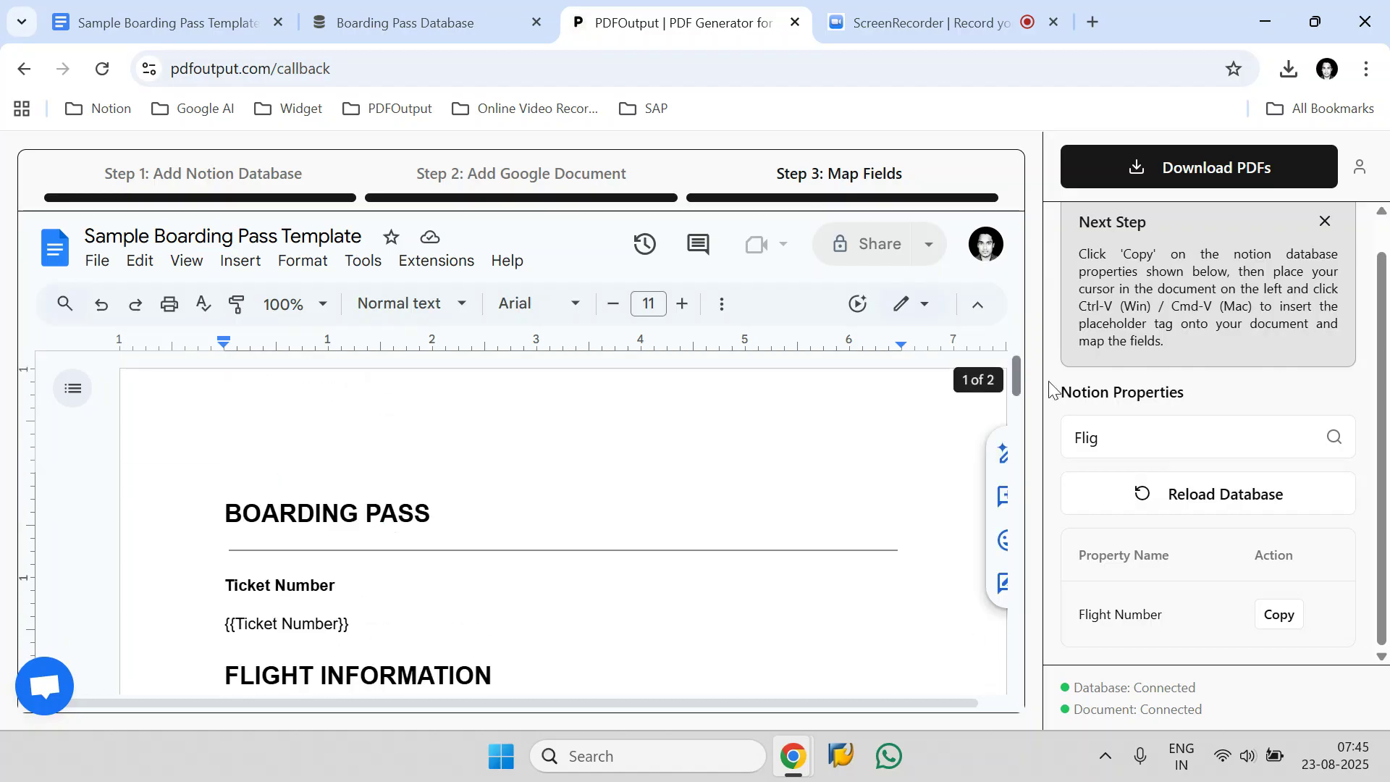
Open the PDF download options and choose All Rows as the export range.
{"action": "left_click", "coordinate": [1205, 182]}
{"action": "left_click", "coordinate": [1141, 264]}
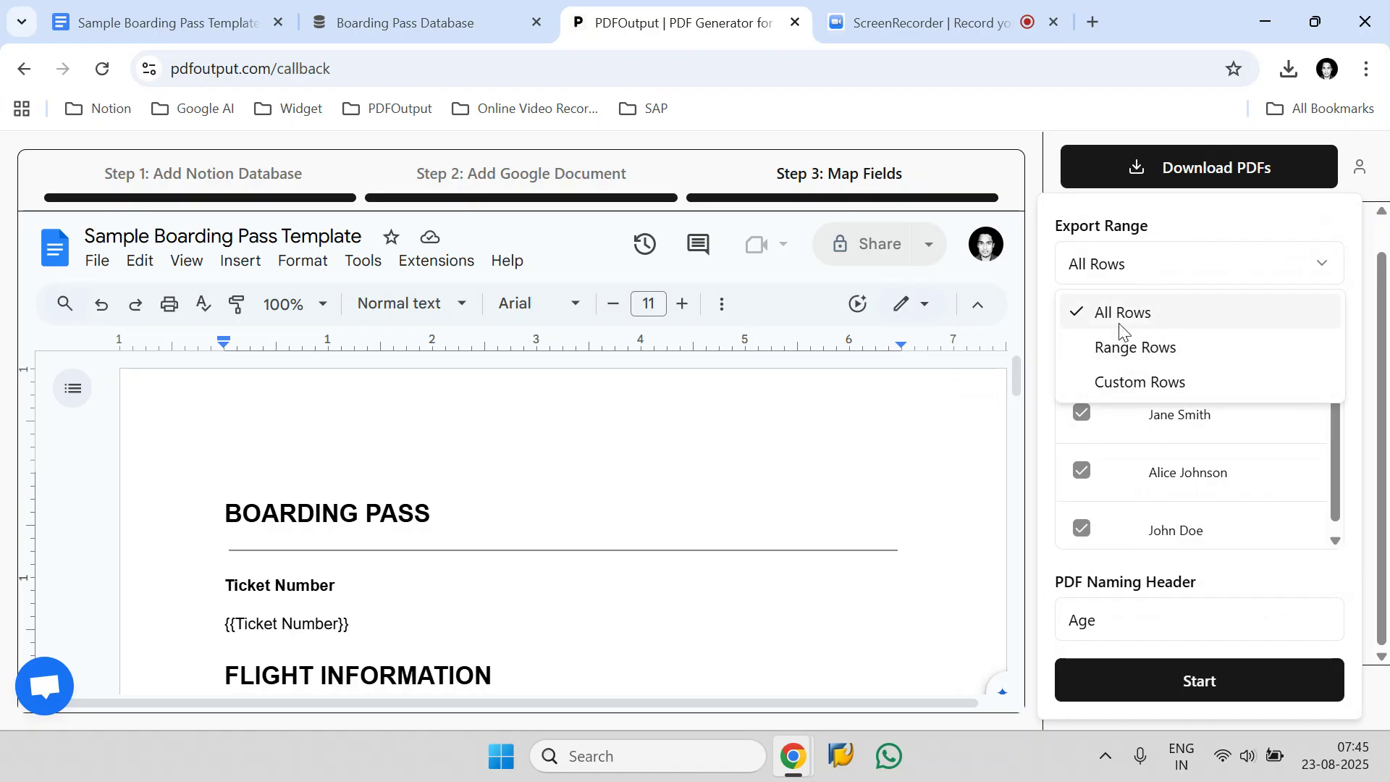
{"action": "left_click", "coordinate": [1119, 326]}
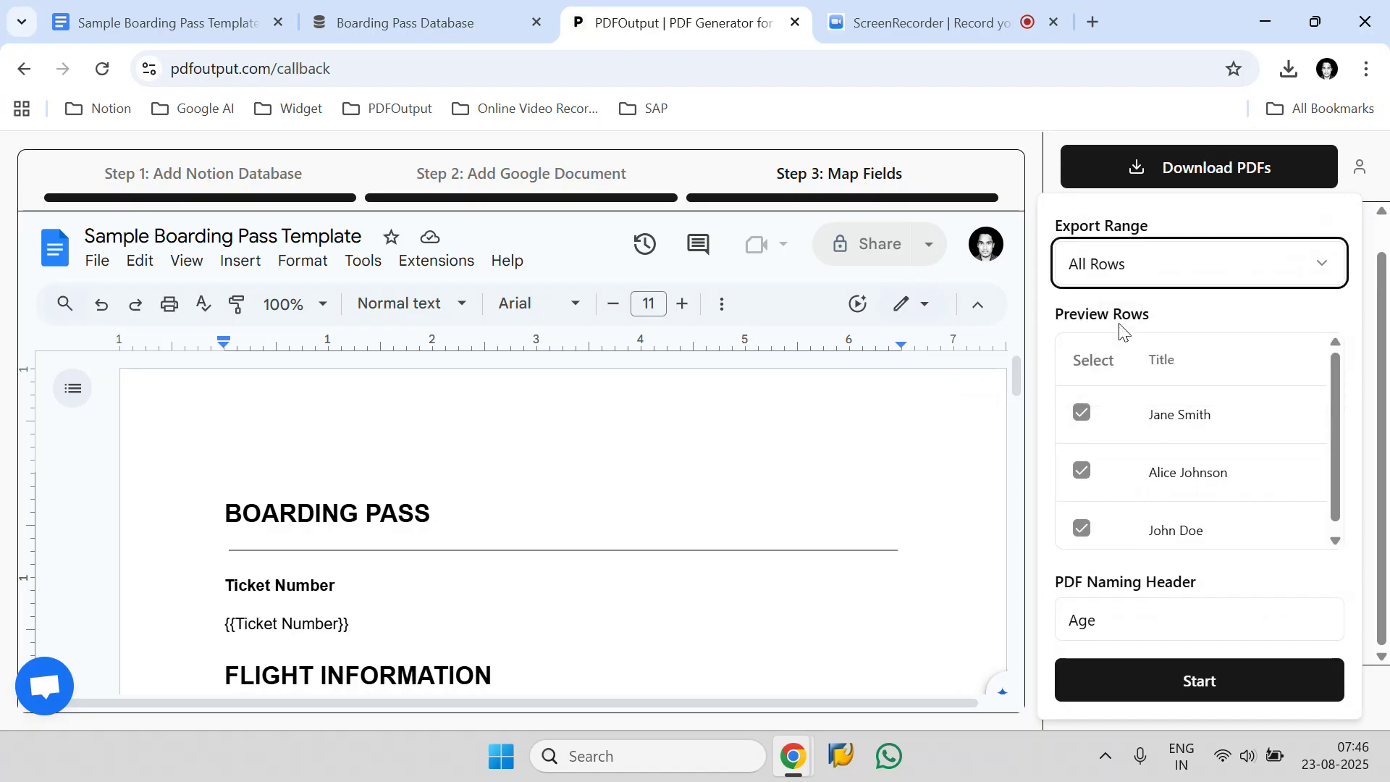
Set the PDF naming header to Ticket Number and start generating the PDFs.
{"action": "left_click", "coordinate": [1126, 635]}
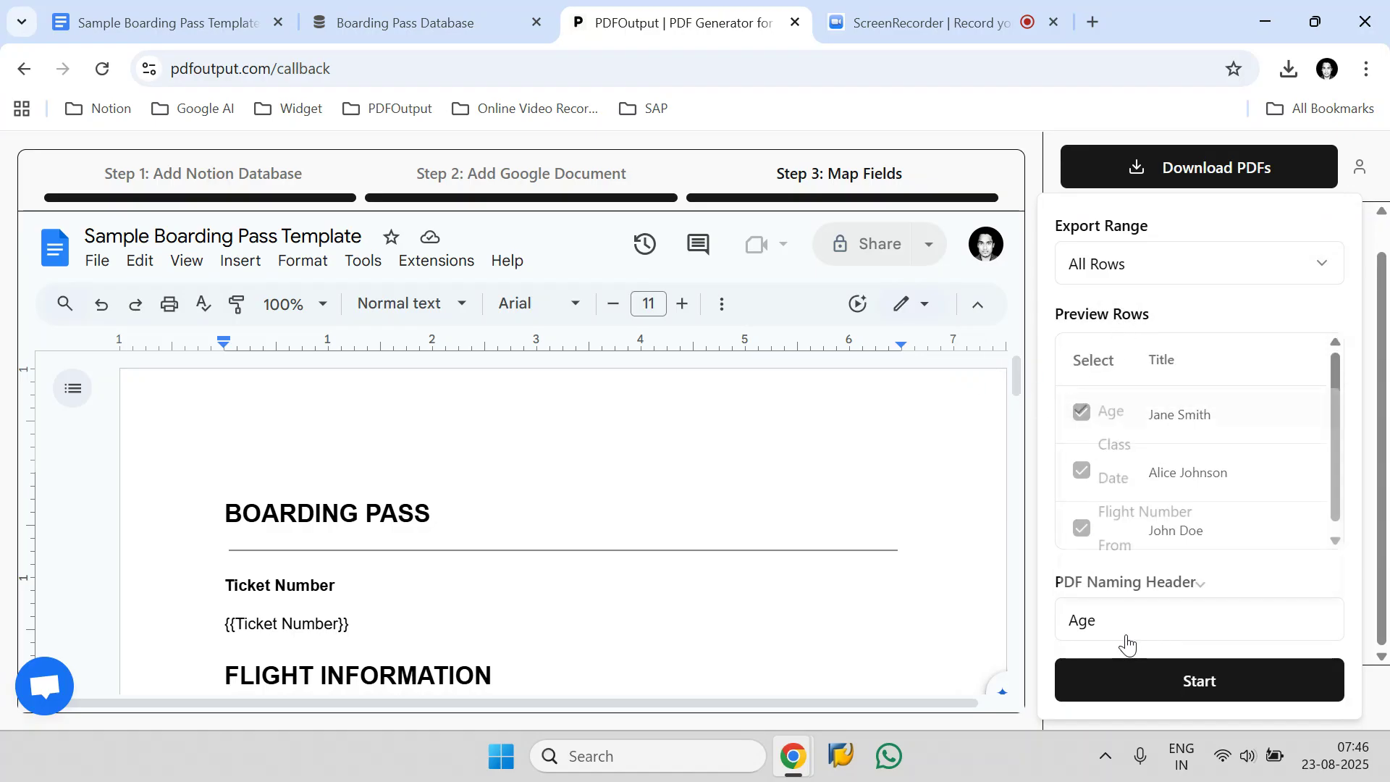
{"action": "scroll", "coordinate": [1199, 483], "scroll_direction": "up", "scroll_amount": 1}
{"action": "scroll", "coordinate": [1197, 492], "scroll_direction": "down", "scroll_amount": 1}
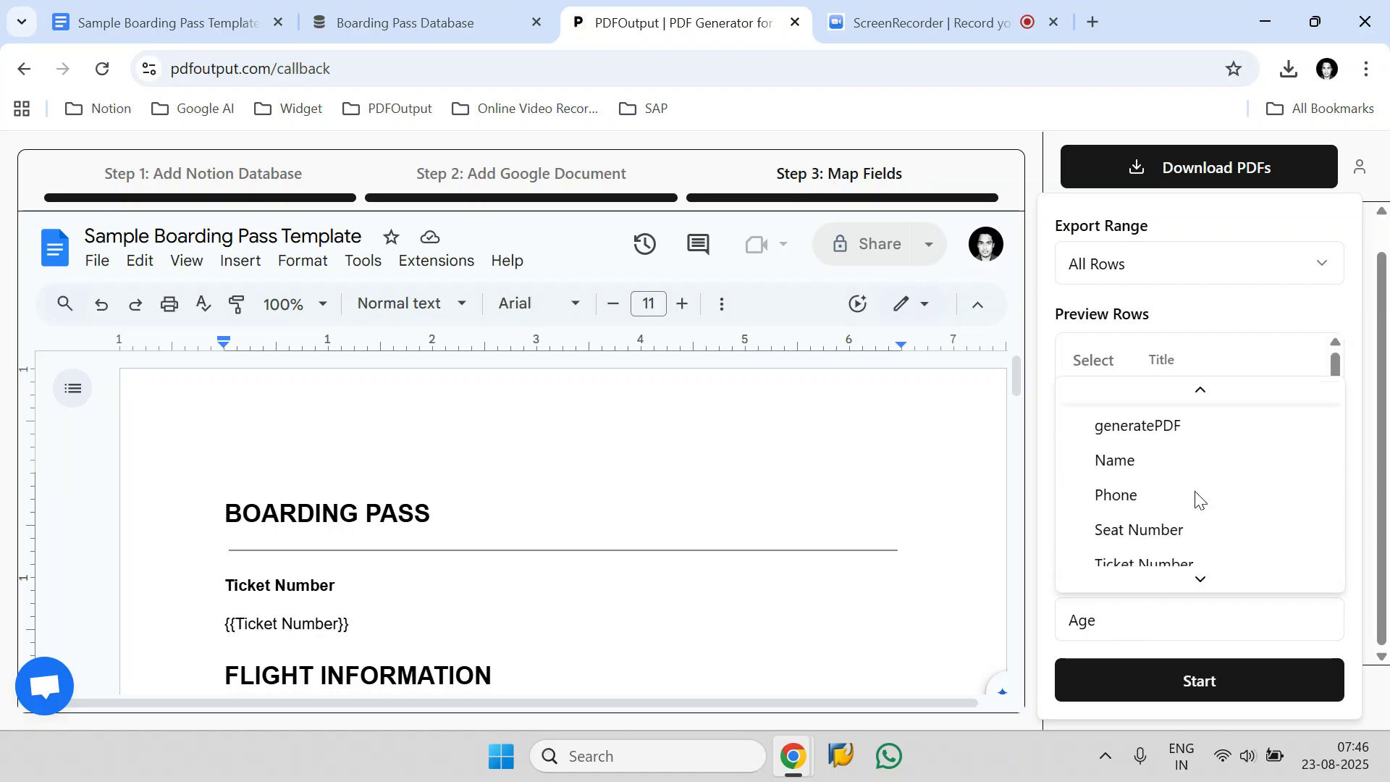
{"action": "scroll", "coordinate": [1197, 499], "scroll_direction": "down", "scroll_amount": 2}
{"action": "left_click", "coordinate": [1151, 503]}
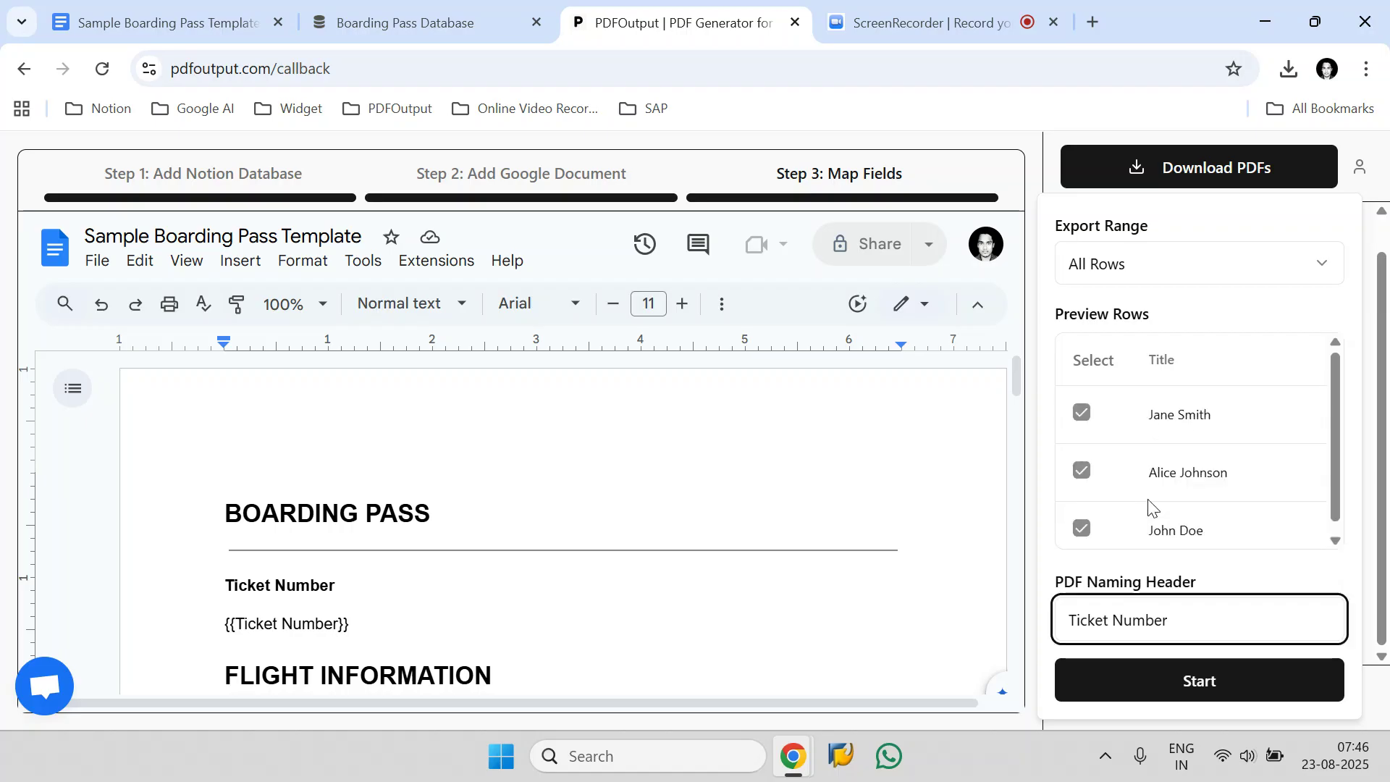
{"action": "left_click", "coordinate": [1214, 586]}
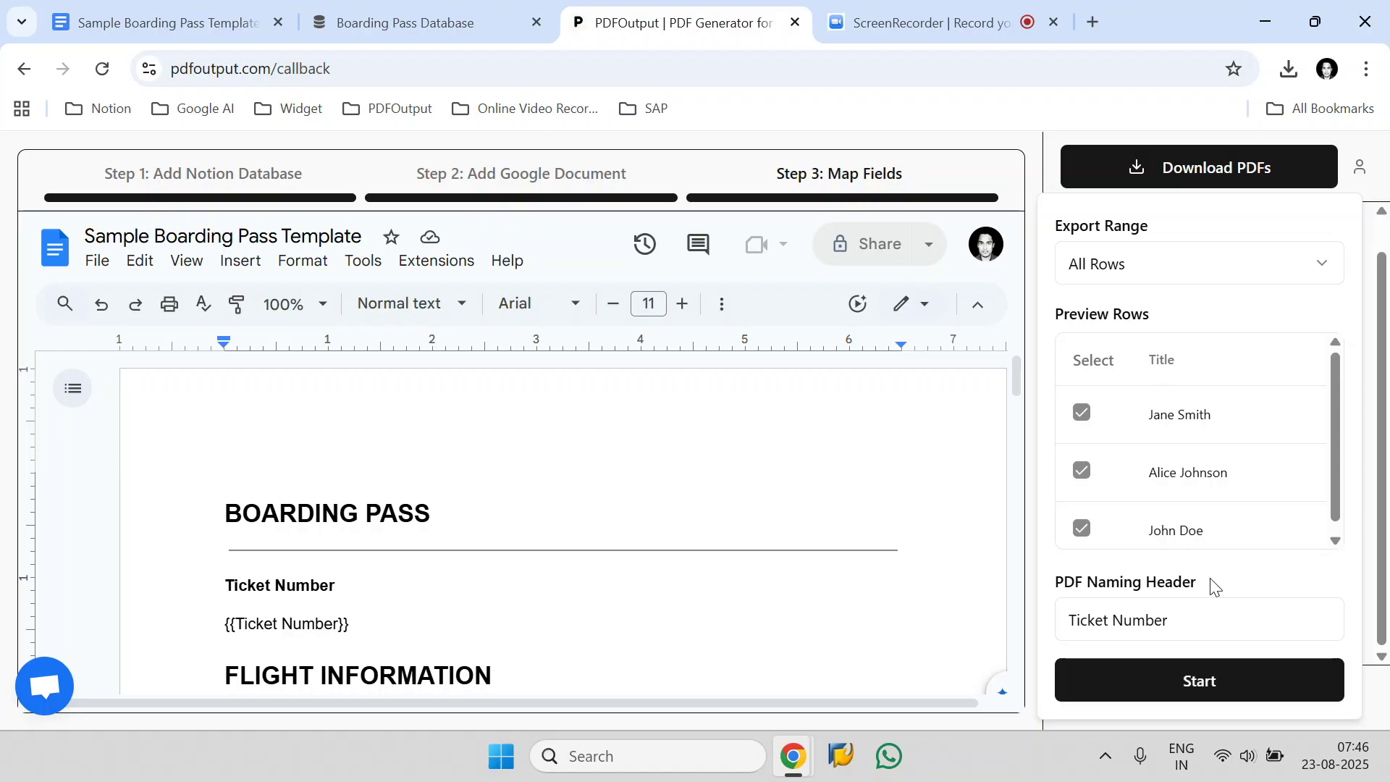
{"action": "left_click", "coordinate": [1216, 691]}
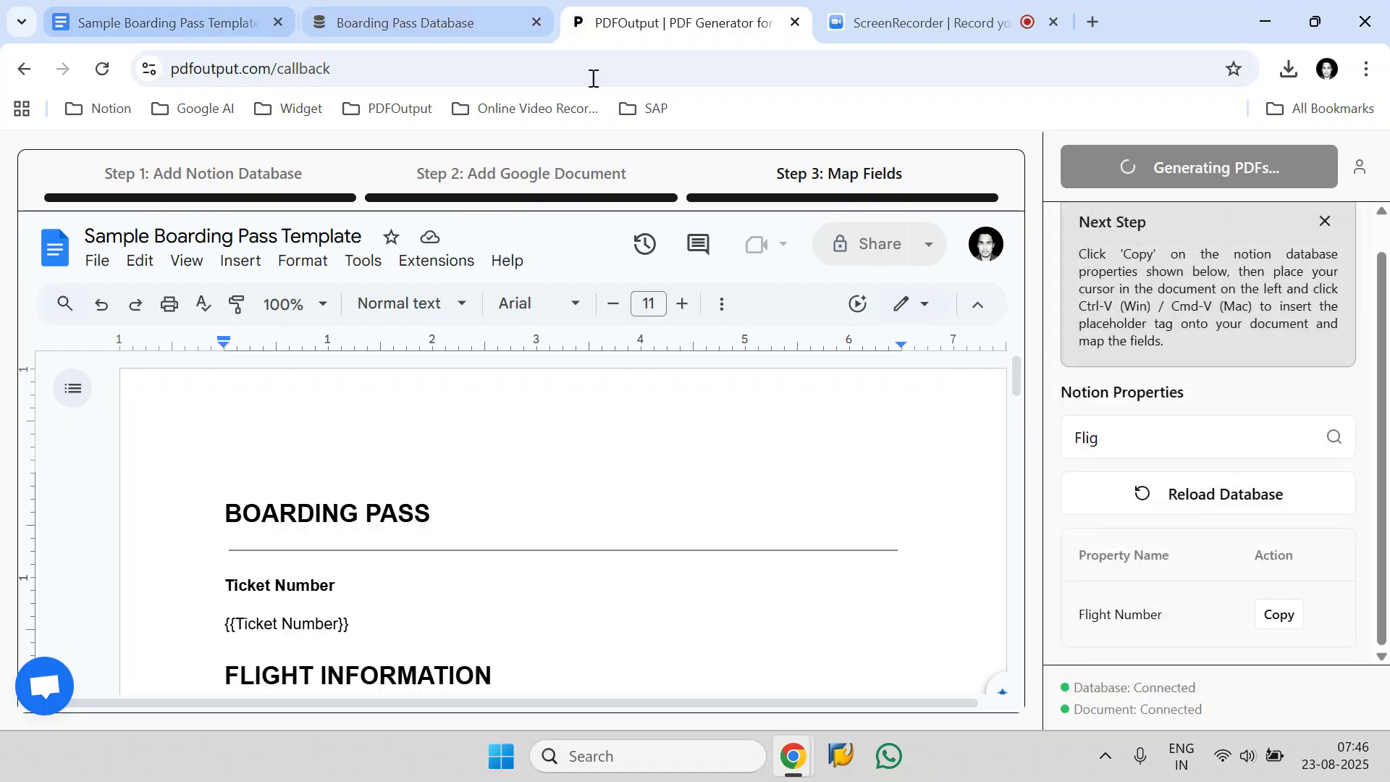
Look at the boarding pass records in the Notion database and return to PDFOutput to check the PDF generation.
{"action": "left_click", "coordinate": [373, 16]}
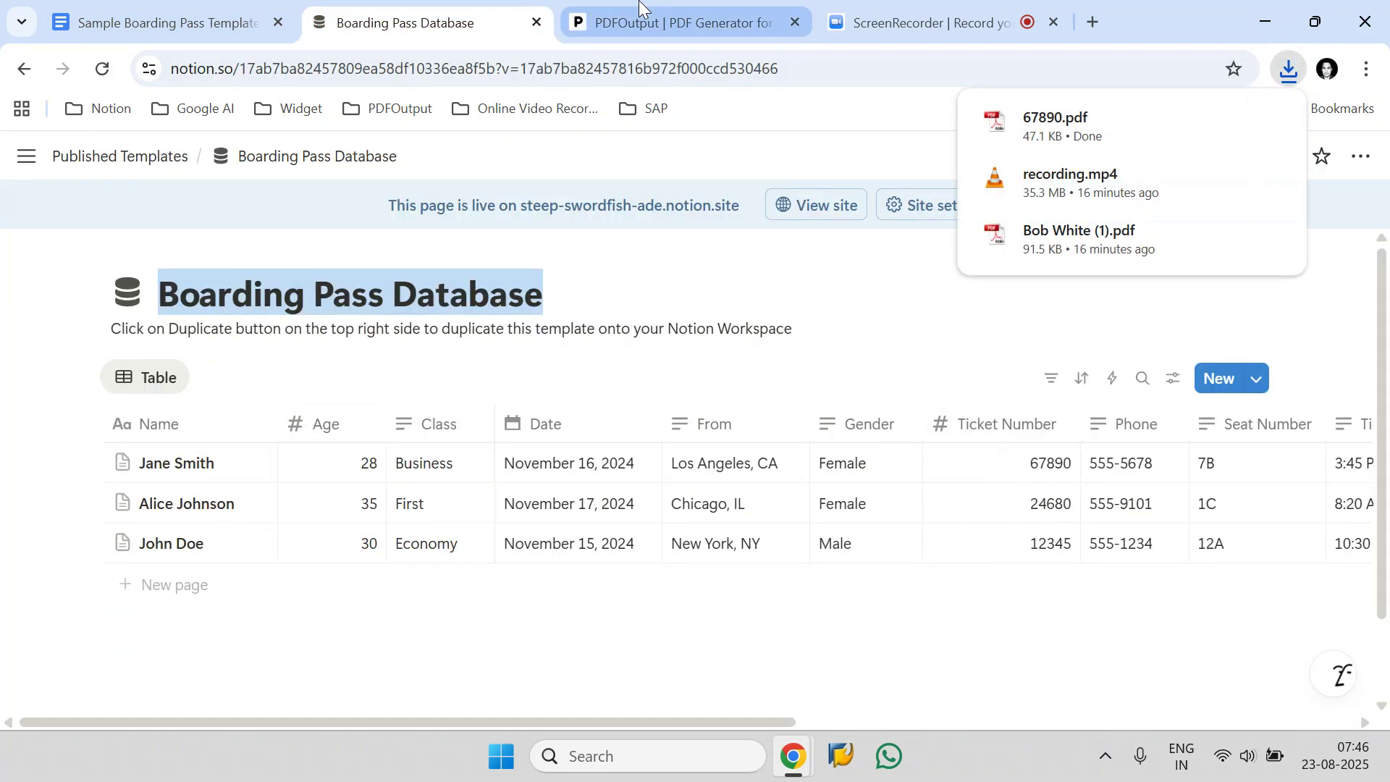
{"action": "left_click", "coordinate": [590, 18]}
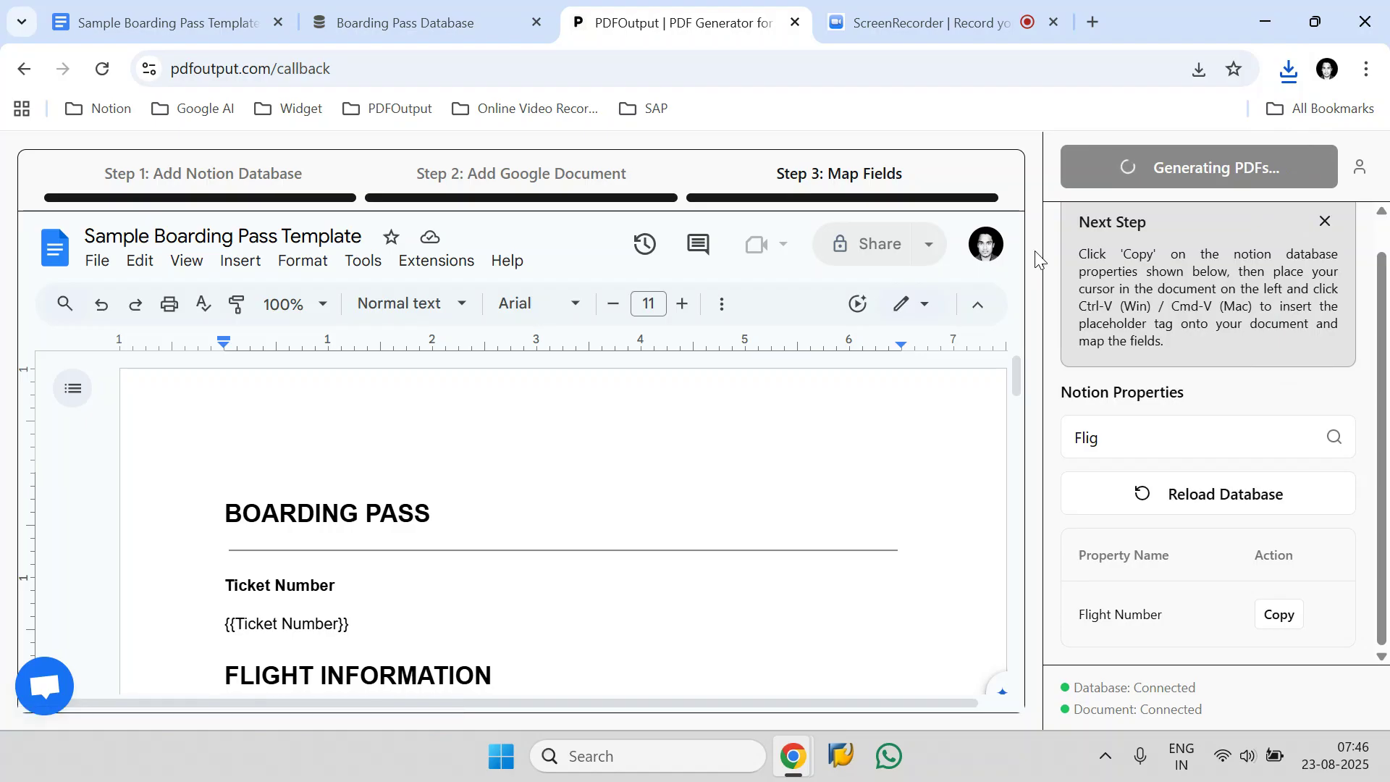
{"action": "scroll", "coordinate": [1269, 385], "scroll_direction": "up", "scroll_amount": 1}
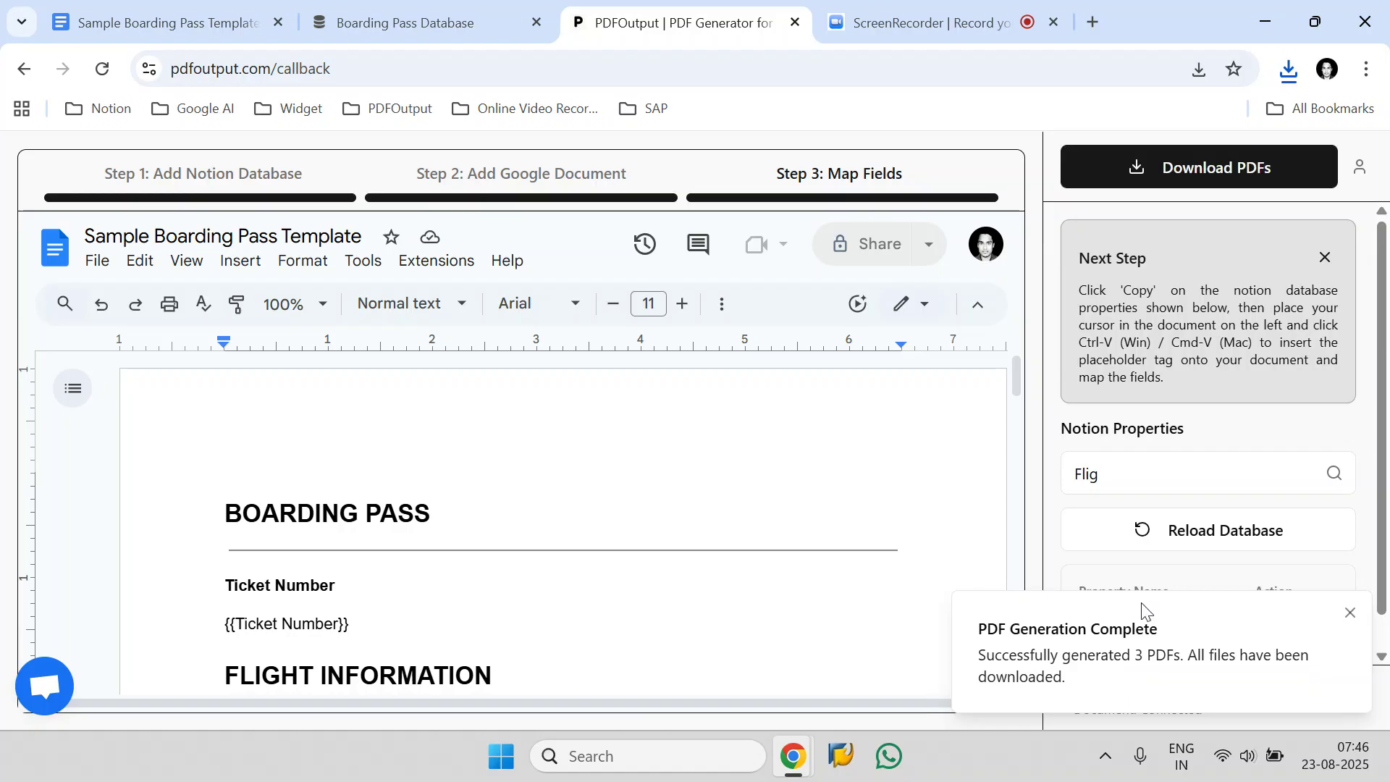
Show the downloaded PDFs in their folder and open one of the generated boarding passes.
{"action": "left_click", "coordinate": [1286, 71]}
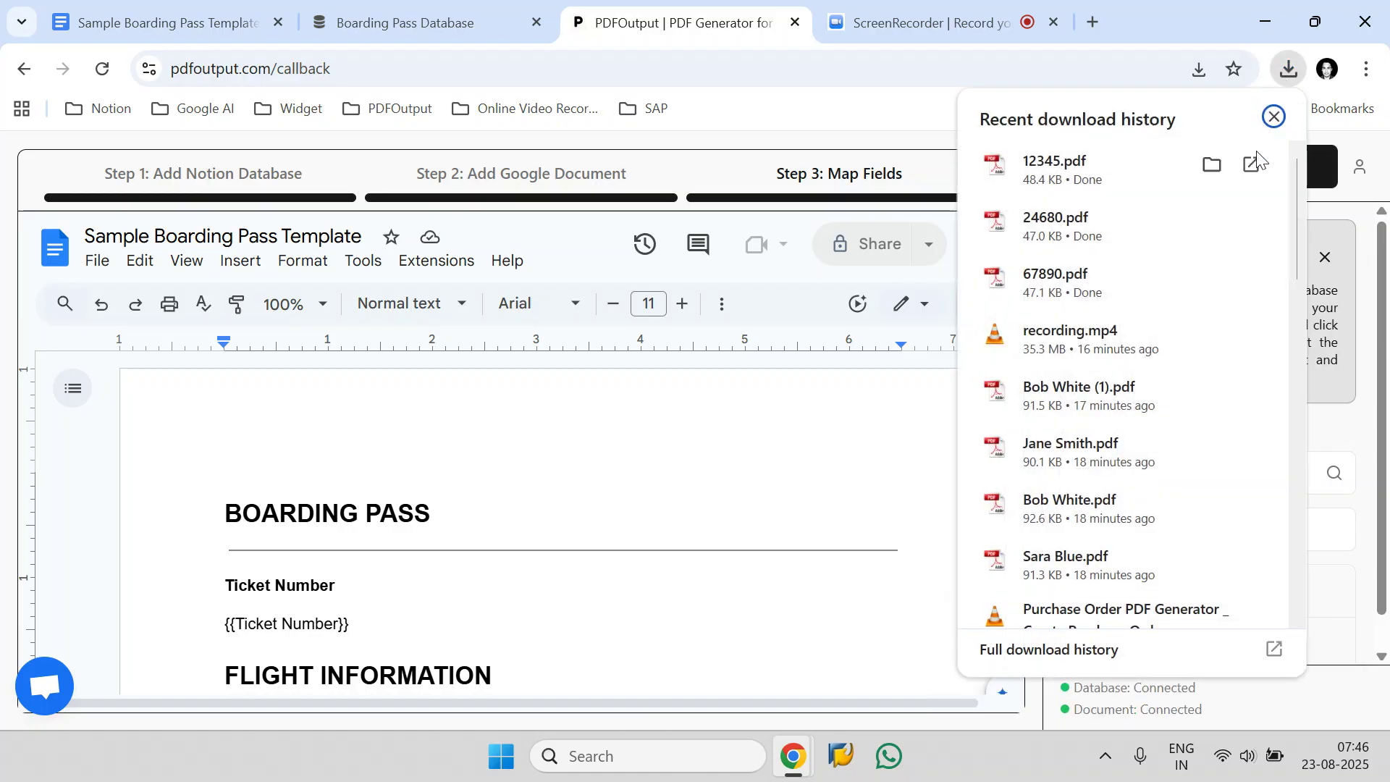
{"action": "left_click", "coordinate": [1217, 167]}
{"action": "left_click_drag", "start_coordinate": [564, 371], "coordinate": [194, 182]}
{"action": "left_click", "coordinate": [494, 275]}
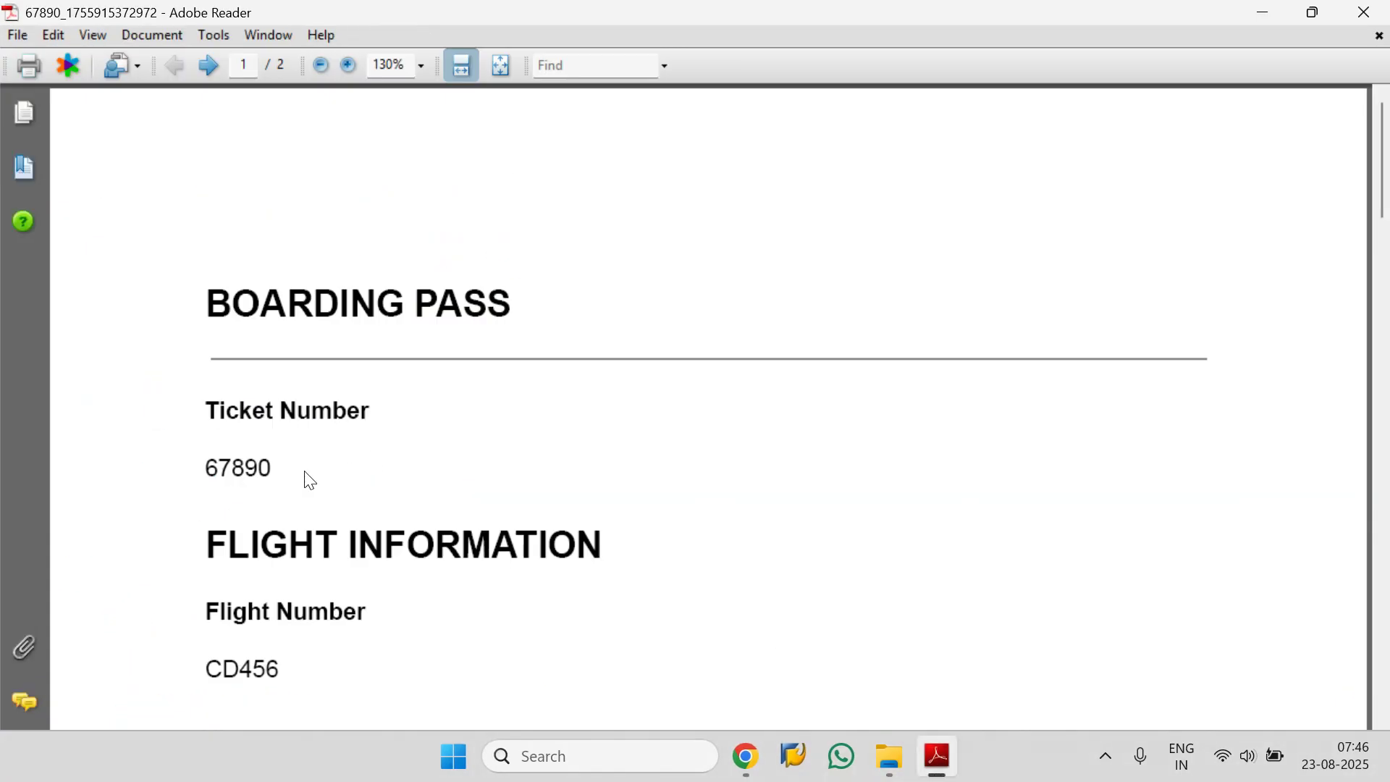
Examine the ticket number, flight number, flight information and passenger details in the opened boarding pass PDF.
{"action": "double_click", "coordinate": [223, 456]}
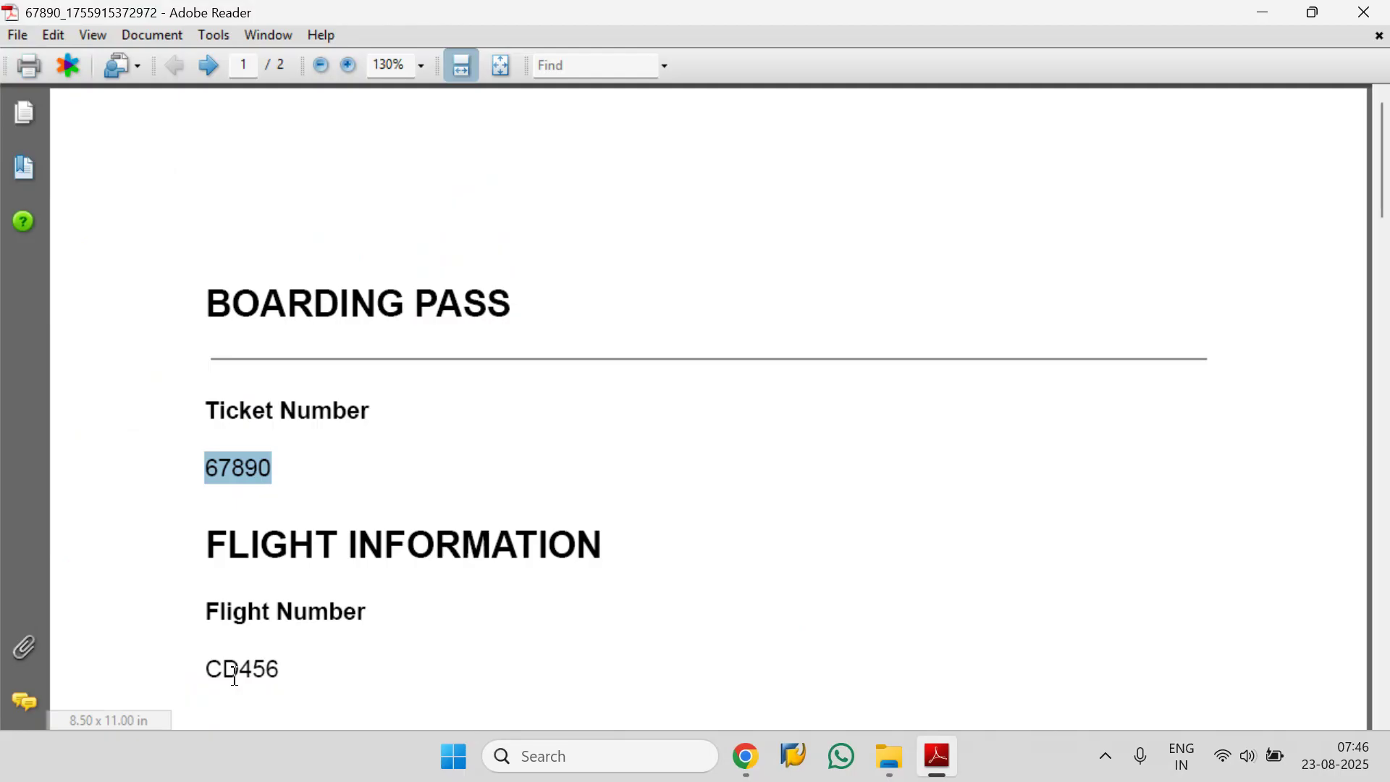
{"action": "double_click", "coordinate": [315, 667]}
{"action": "scroll", "coordinate": [315, 608], "scroll_direction": "down", "scroll_amount": 10}
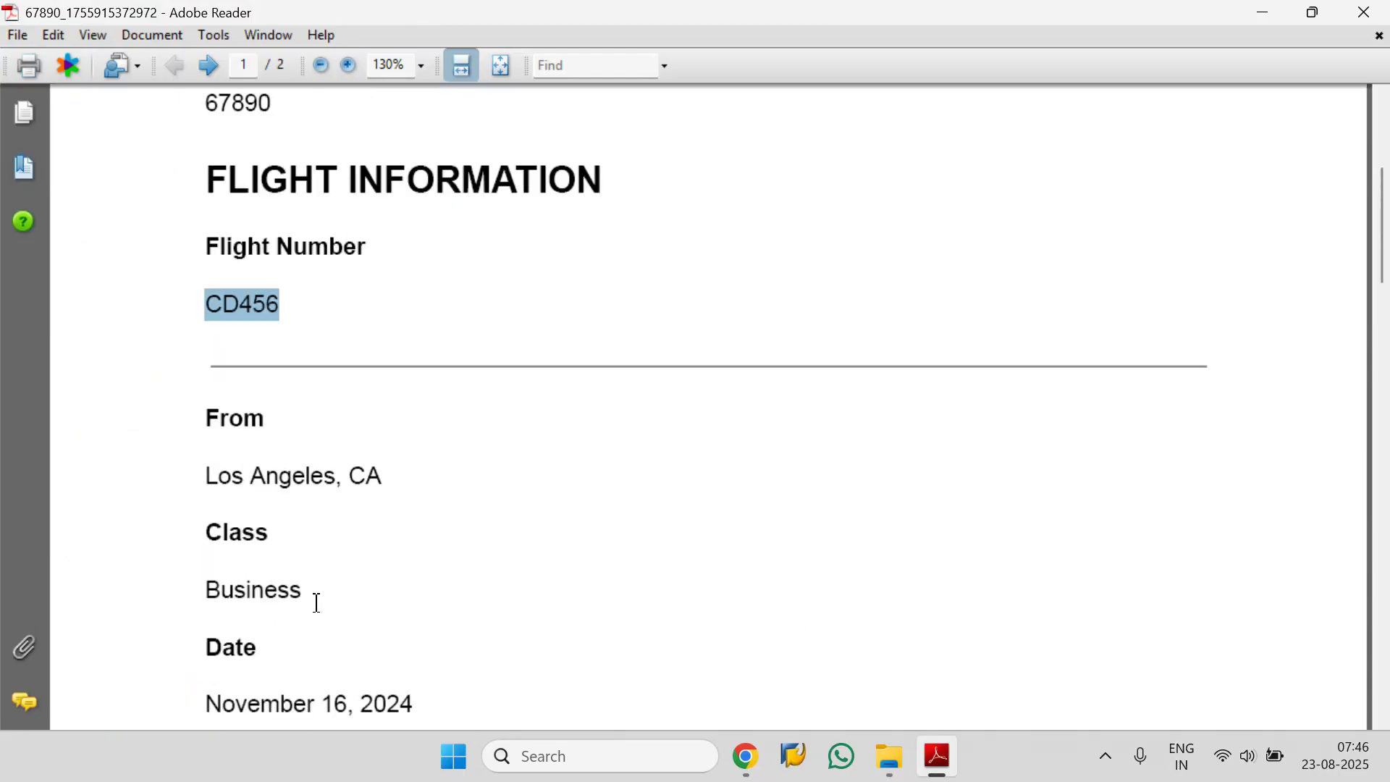
{"action": "scroll", "coordinate": [323, 615], "scroll_direction": "down", "scroll_amount": 10}
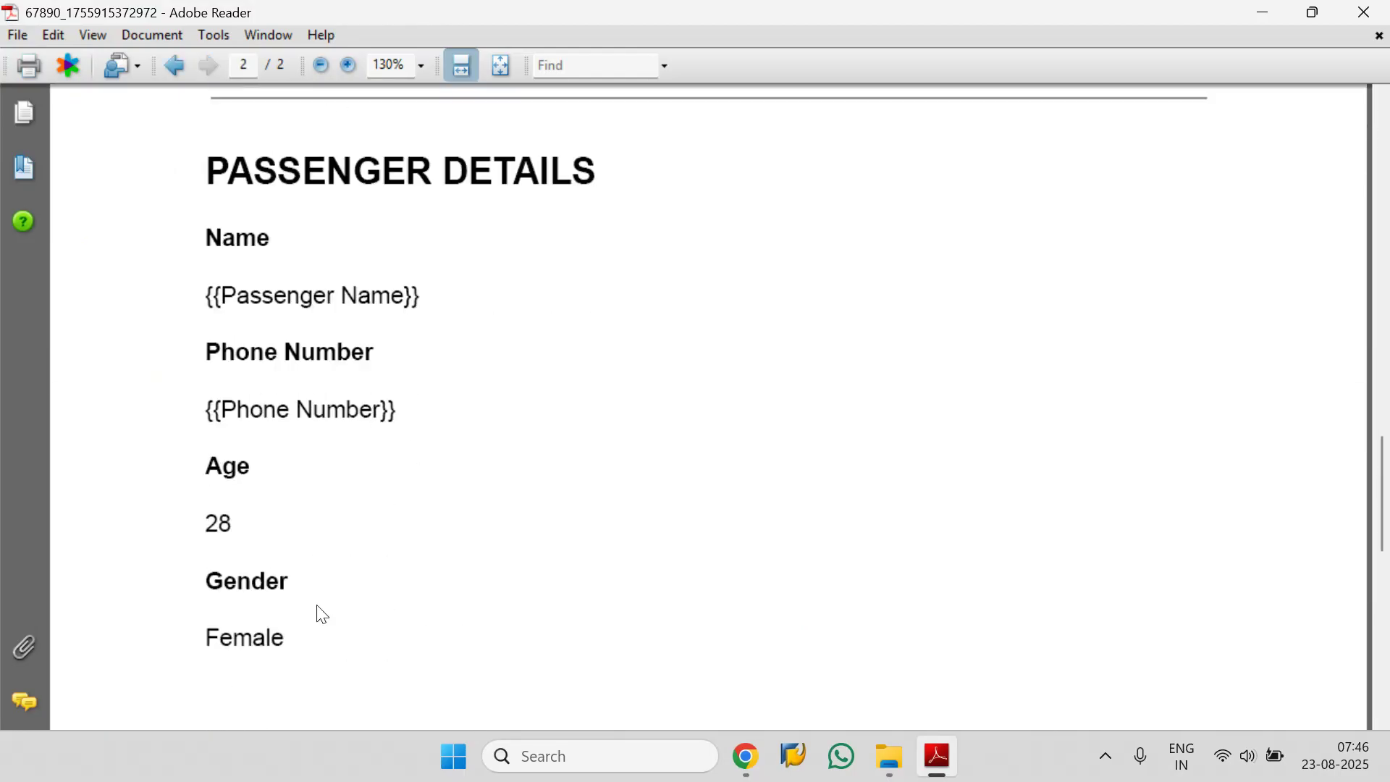
Compare the boarding pass PDF with the records in the Notion Boarding Pass Database.
{"action": "mouse_move", "coordinate": [747, 763]}
{"action": "left_click", "coordinate": [680, 689]}
{"action": "left_click", "coordinate": [475, 11]}
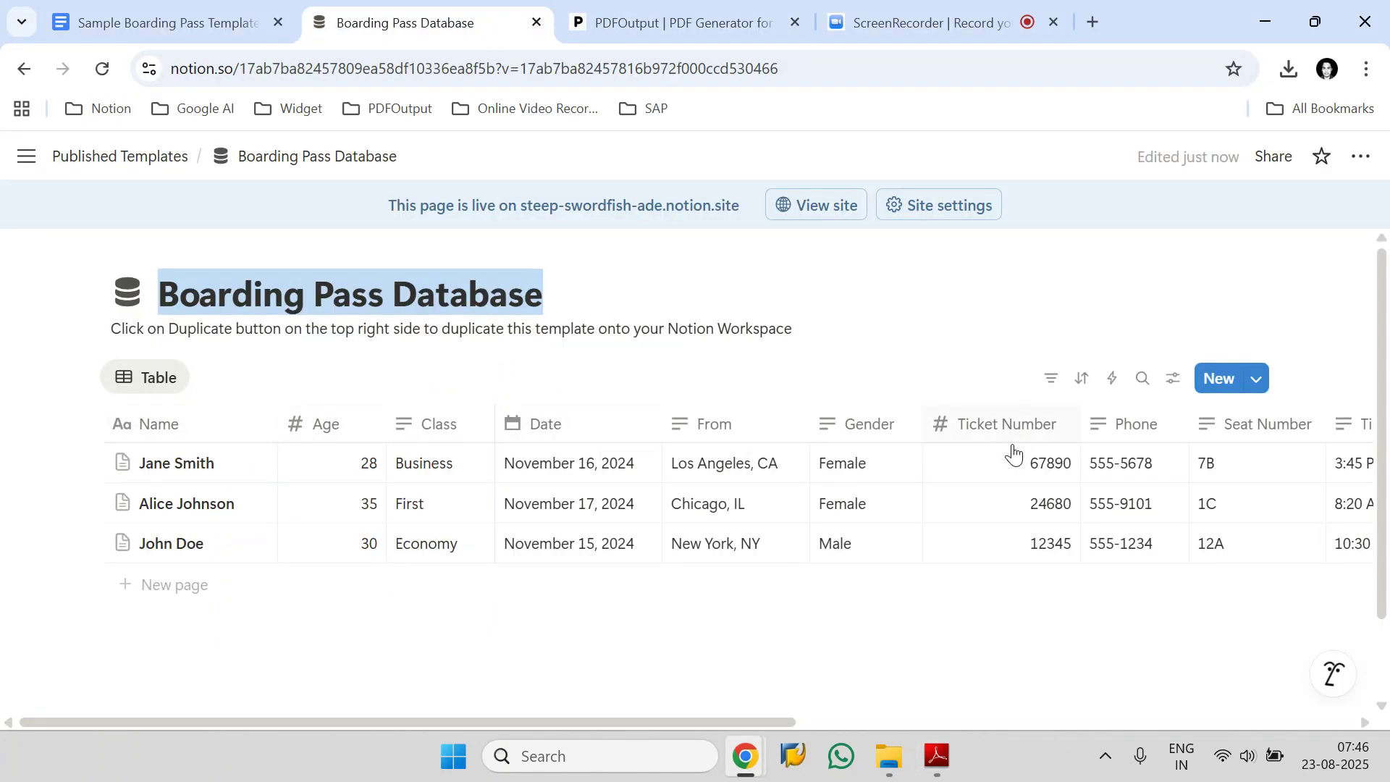
{"action": "left_click", "coordinate": [949, 770]}
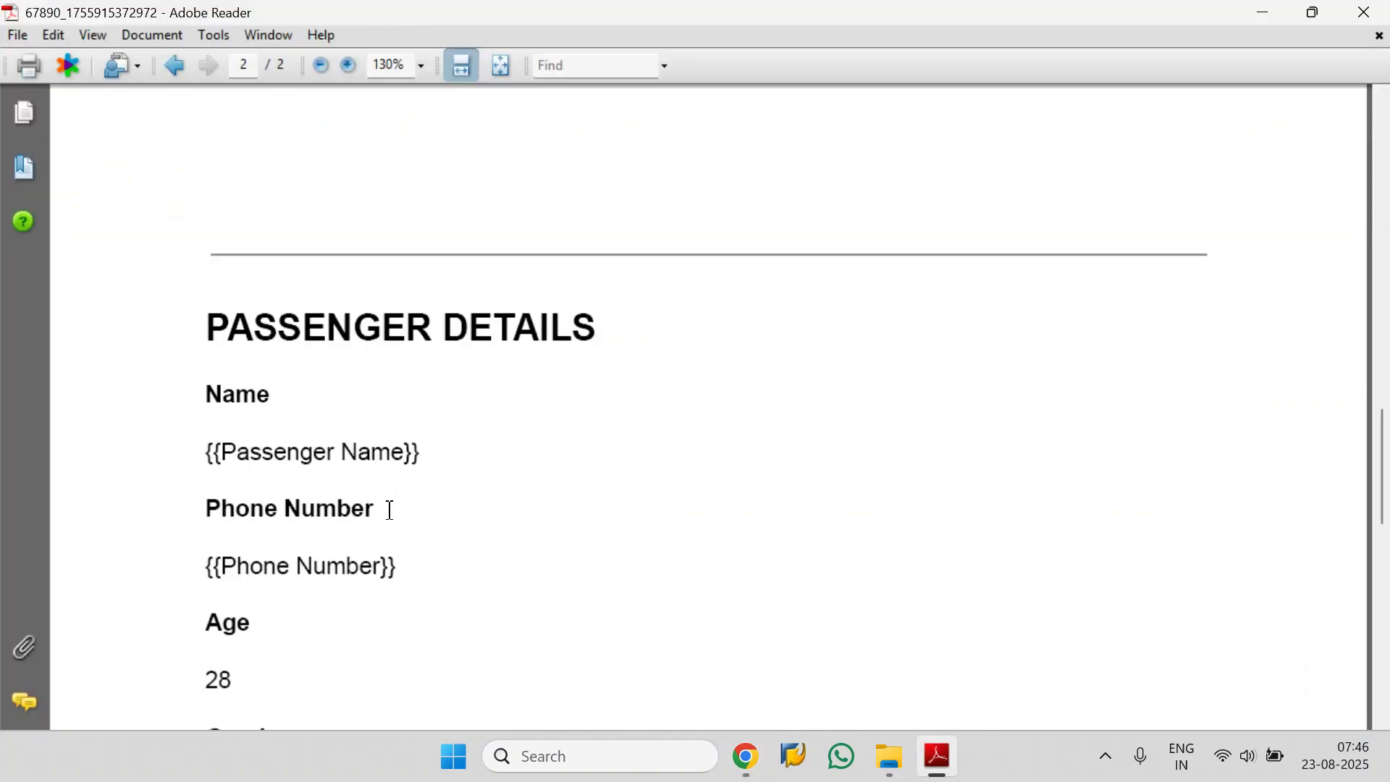
{"action": "scroll", "coordinate": [390, 509], "scroll_direction": "up", "scroll_amount": 10}
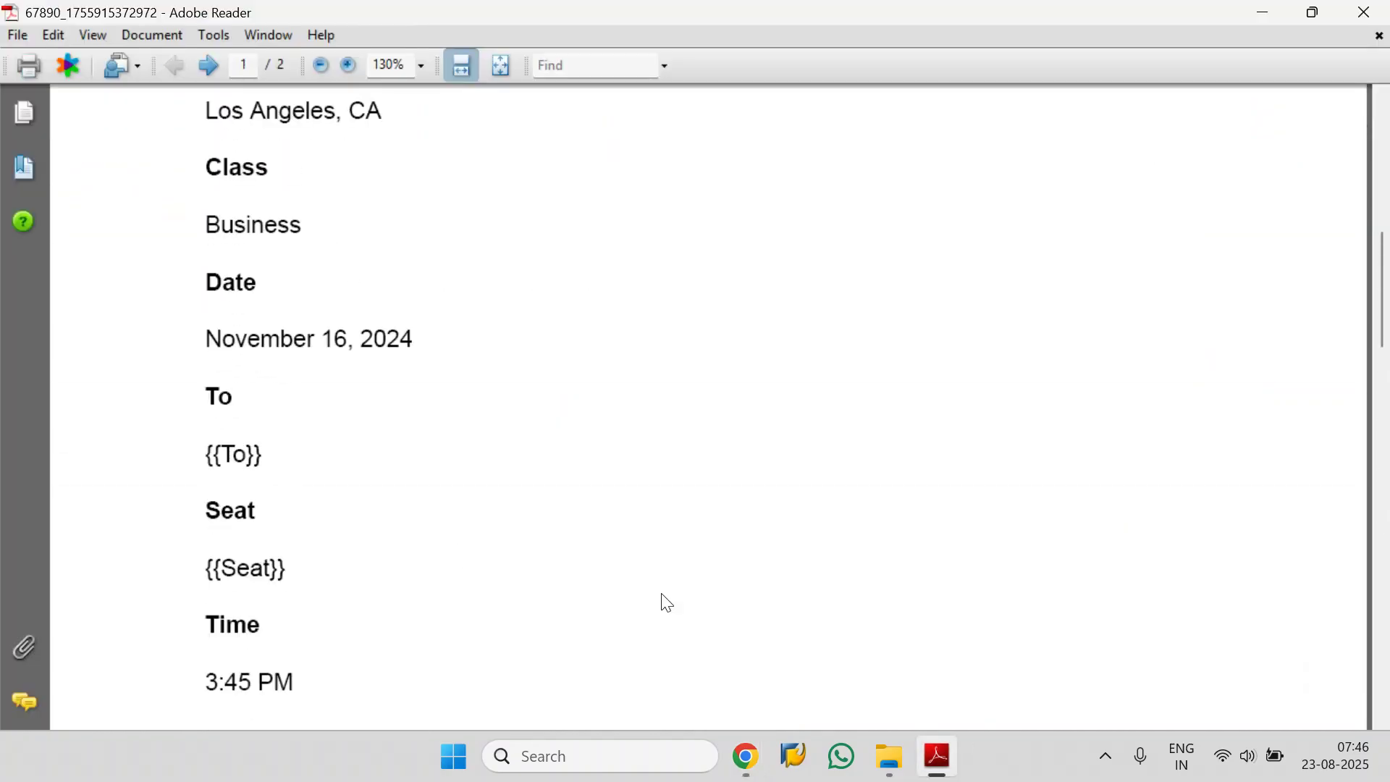
Open the middle boarding pass PDF in the Downloads folder and read it through to the passenger details.
{"action": "left_click", "coordinate": [890, 757]}
{"action": "double_click", "coordinate": [402, 318]}
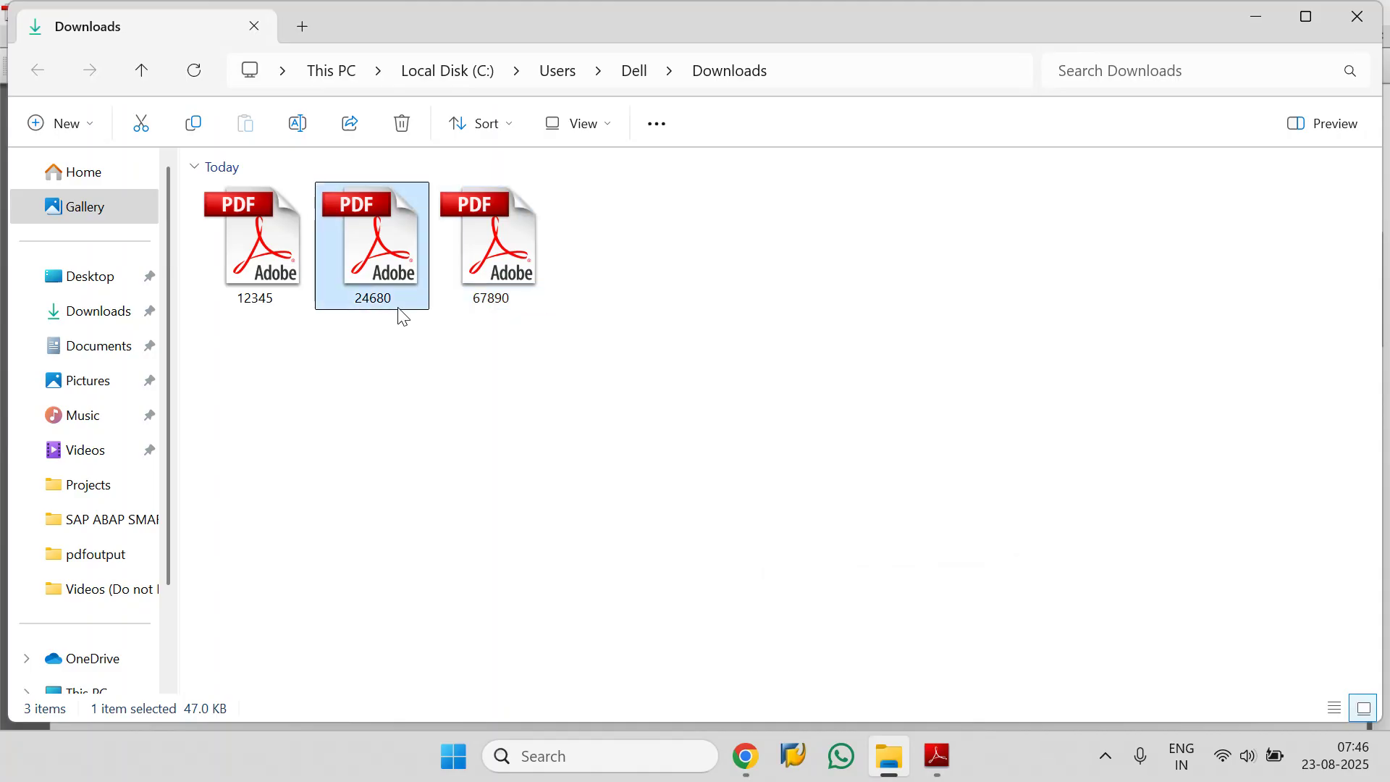
{"action": "scroll", "coordinate": [581, 425], "scroll_direction": "down", "scroll_amount": 10}
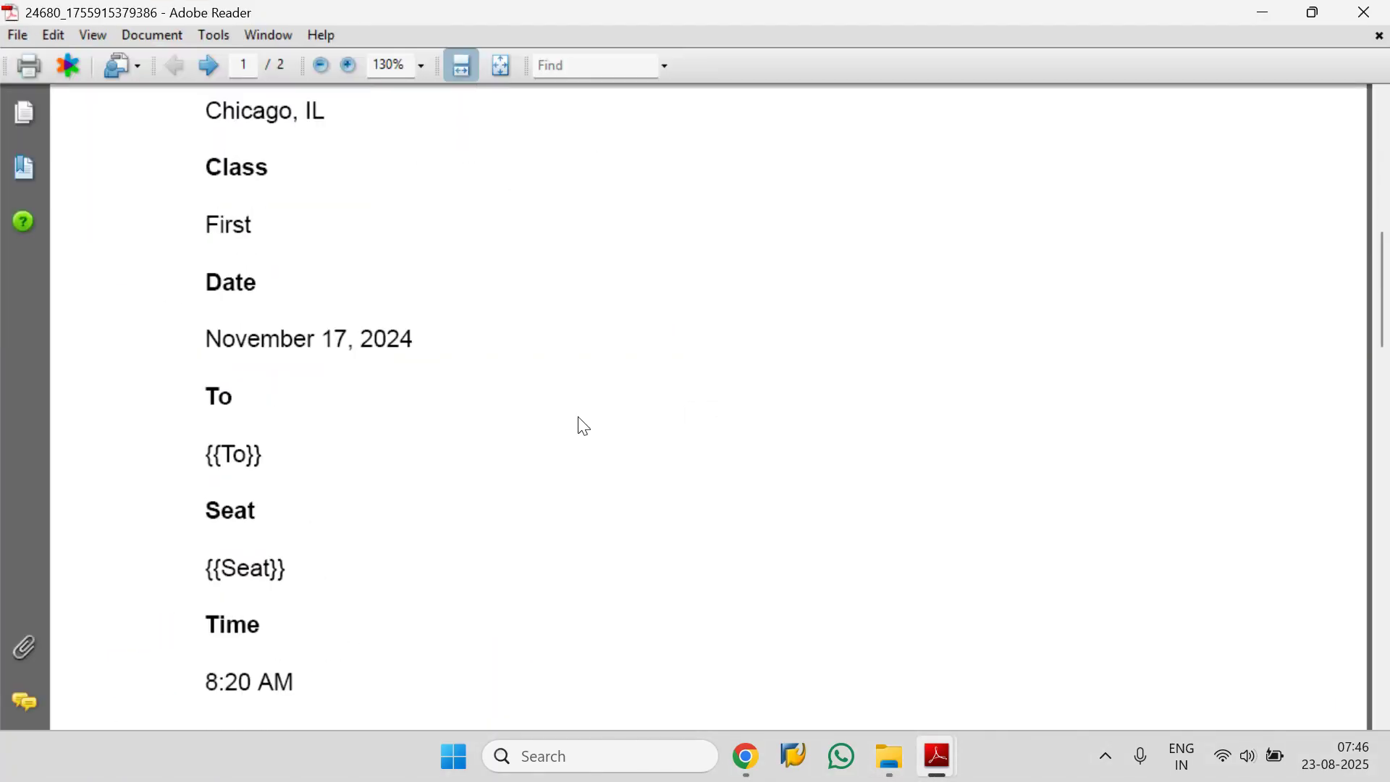
{"action": "scroll", "coordinate": [579, 426], "scroll_direction": "down", "scroll_amount": 12}
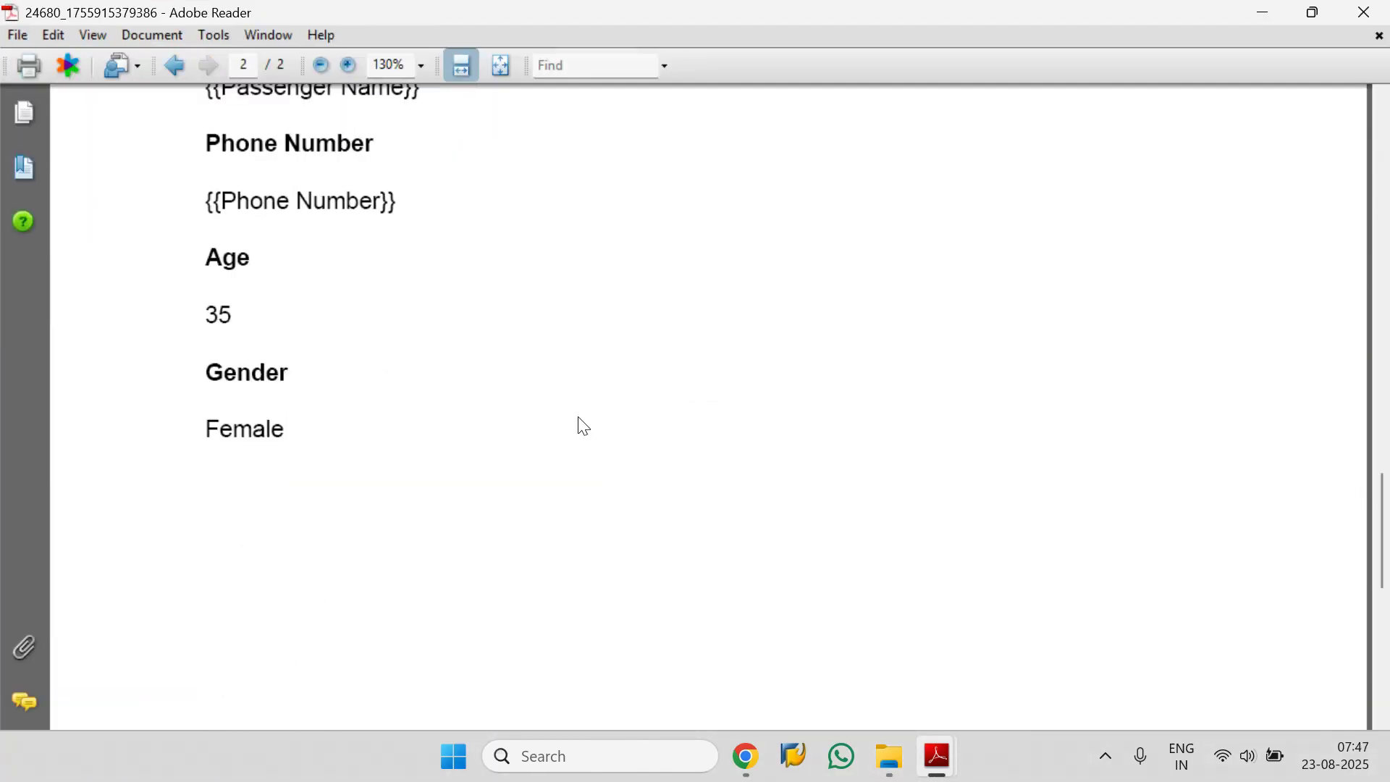
Open the first boarding pass PDF in the Downloads folder and read it through to the passenger details.
{"action": "left_click", "coordinate": [887, 755]}
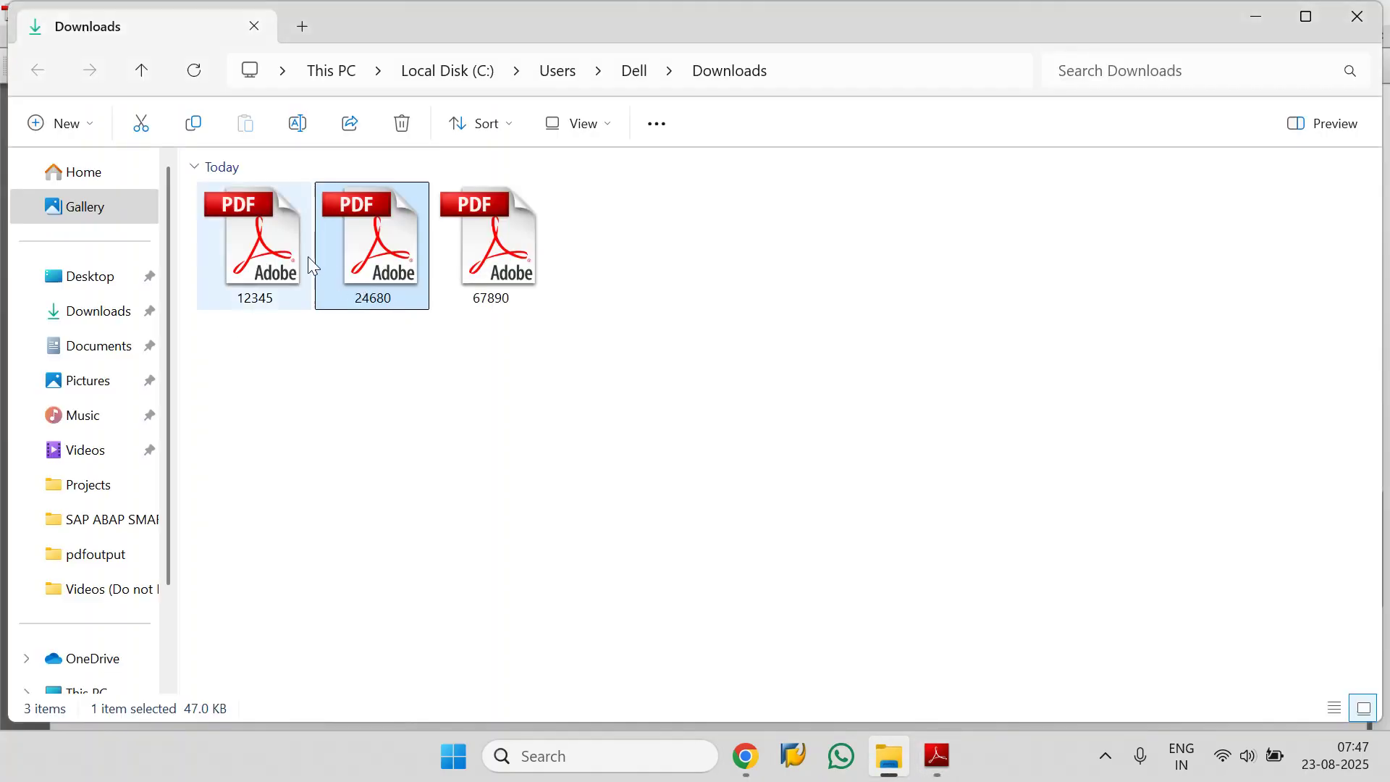
{"action": "left_click", "coordinate": [262, 262]}
{"action": "double_click", "coordinate": [262, 262]}
{"action": "scroll", "coordinate": [316, 341], "scroll_direction": "down", "scroll_amount": 10}
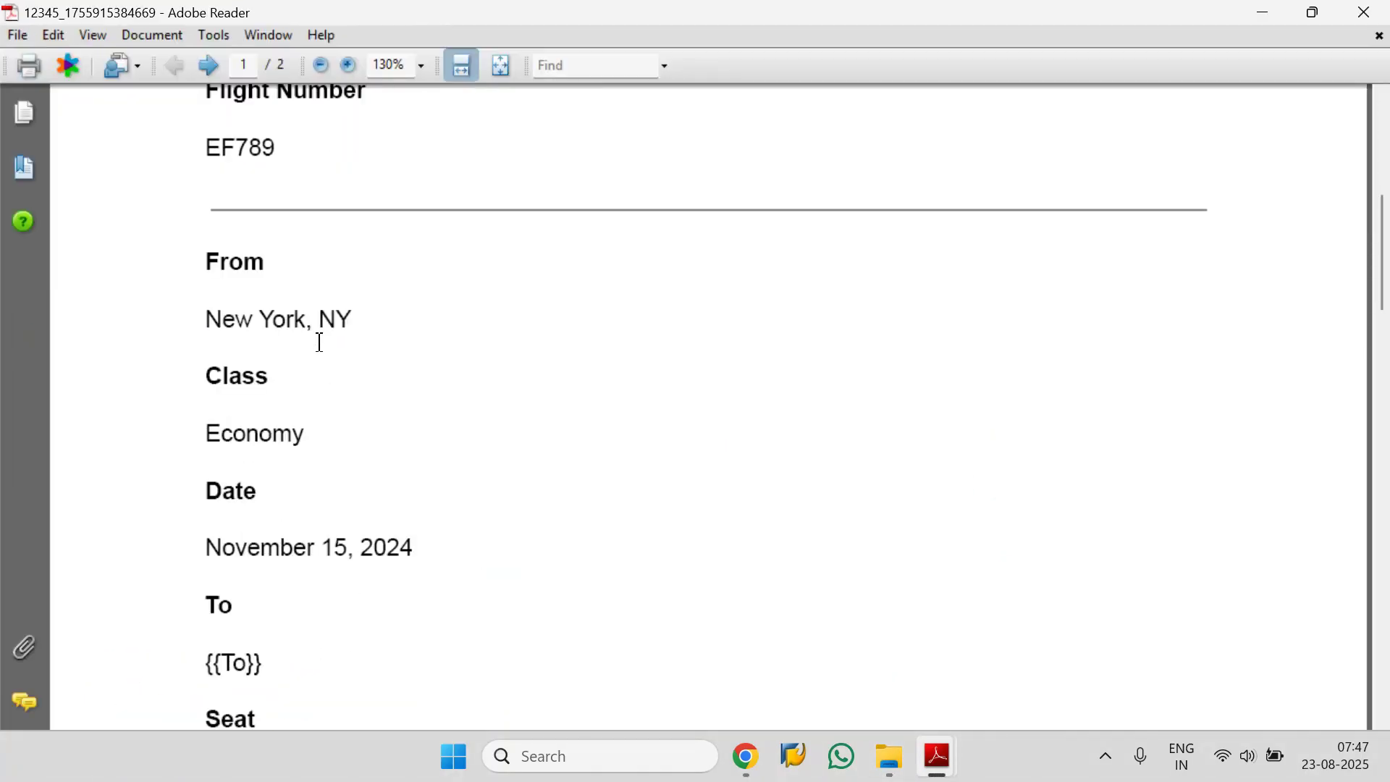
{"action": "scroll", "coordinate": [319, 348], "scroll_direction": "down", "scroll_amount": 12}
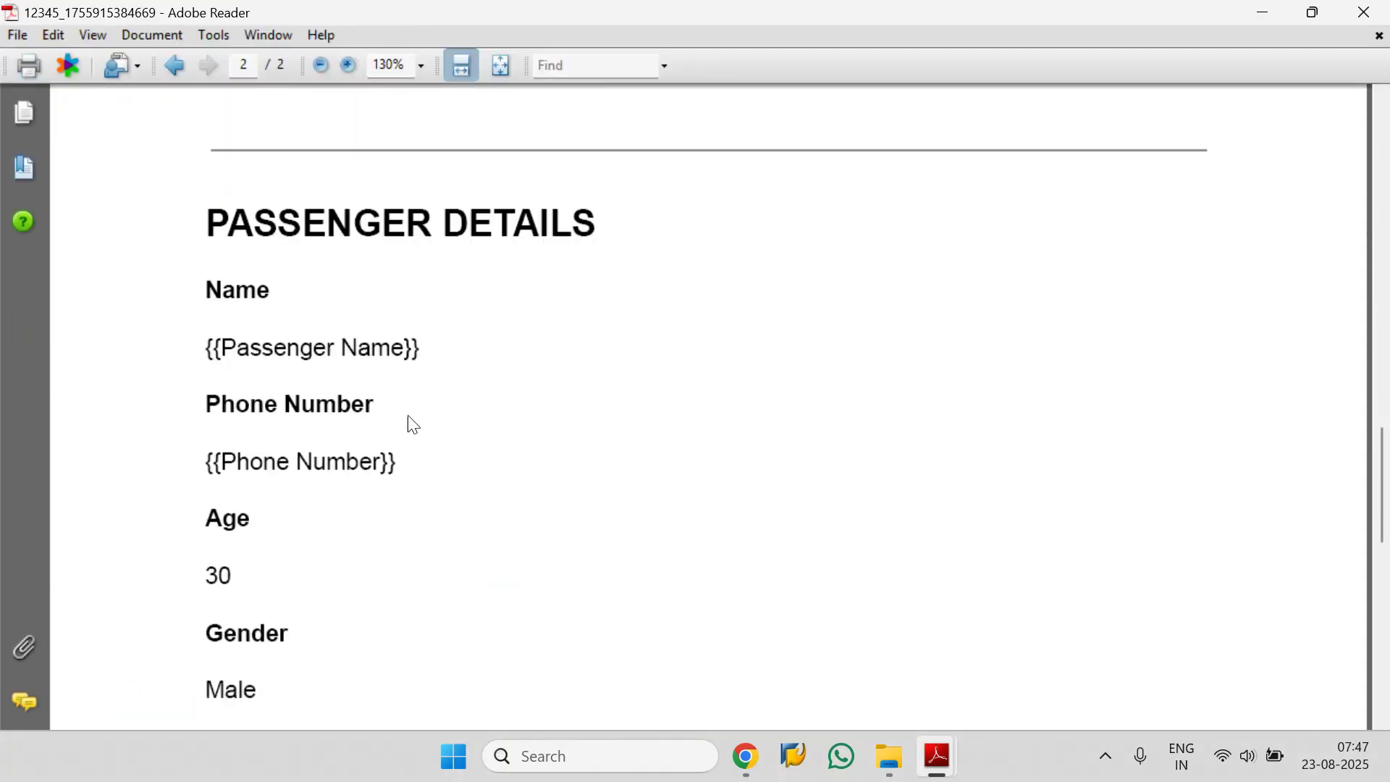
Review the placeholders in the Sample Boarding Pass Template, both in Google Docs and in the PDFOutput mapping view.
{"action": "mouse_move", "coordinate": [689, 708]}
{"action": "mouse_move", "coordinate": [674, 684]}
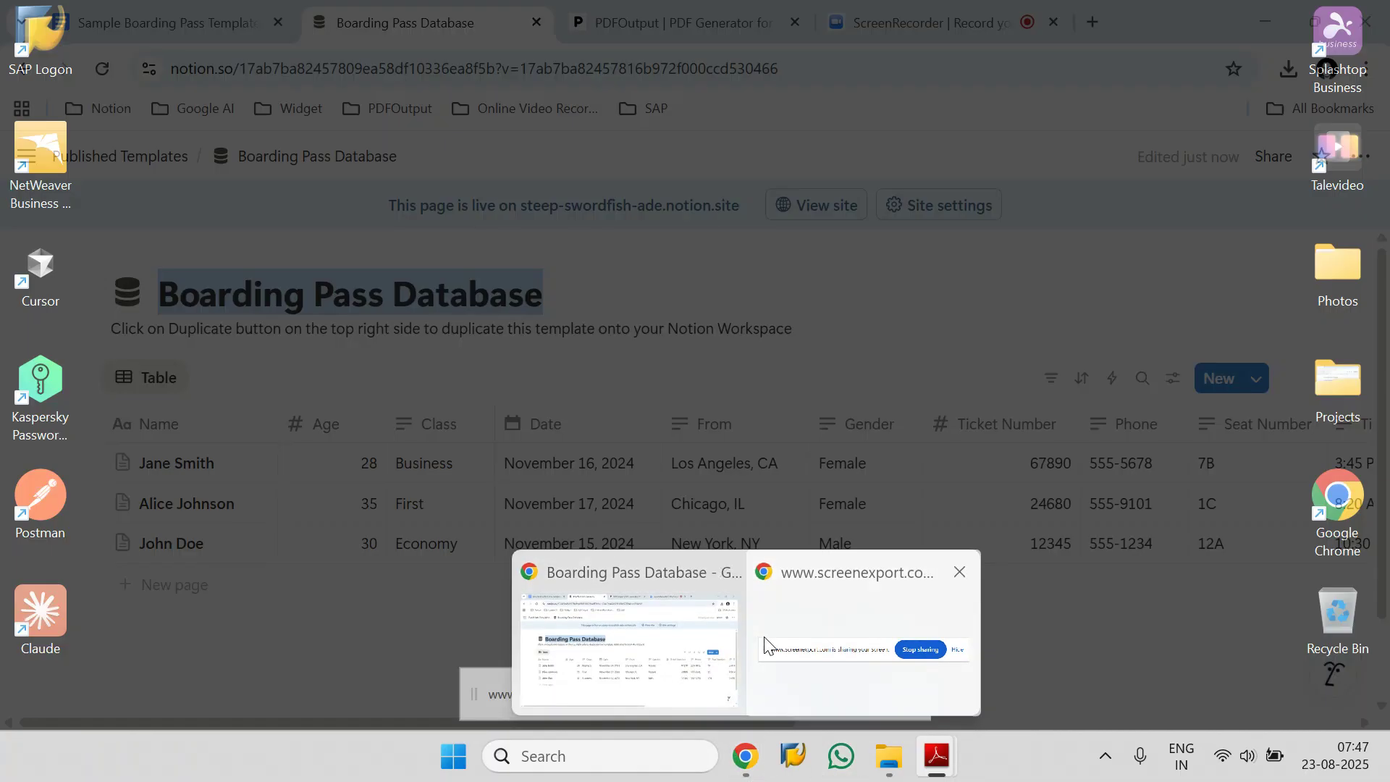
{"action": "left_click", "coordinate": [688, 642]}
{"action": "left_click", "coordinate": [166, 23]}
{"action": "scroll", "coordinate": [534, 470], "scroll_direction": "down", "scroll_amount": 5}
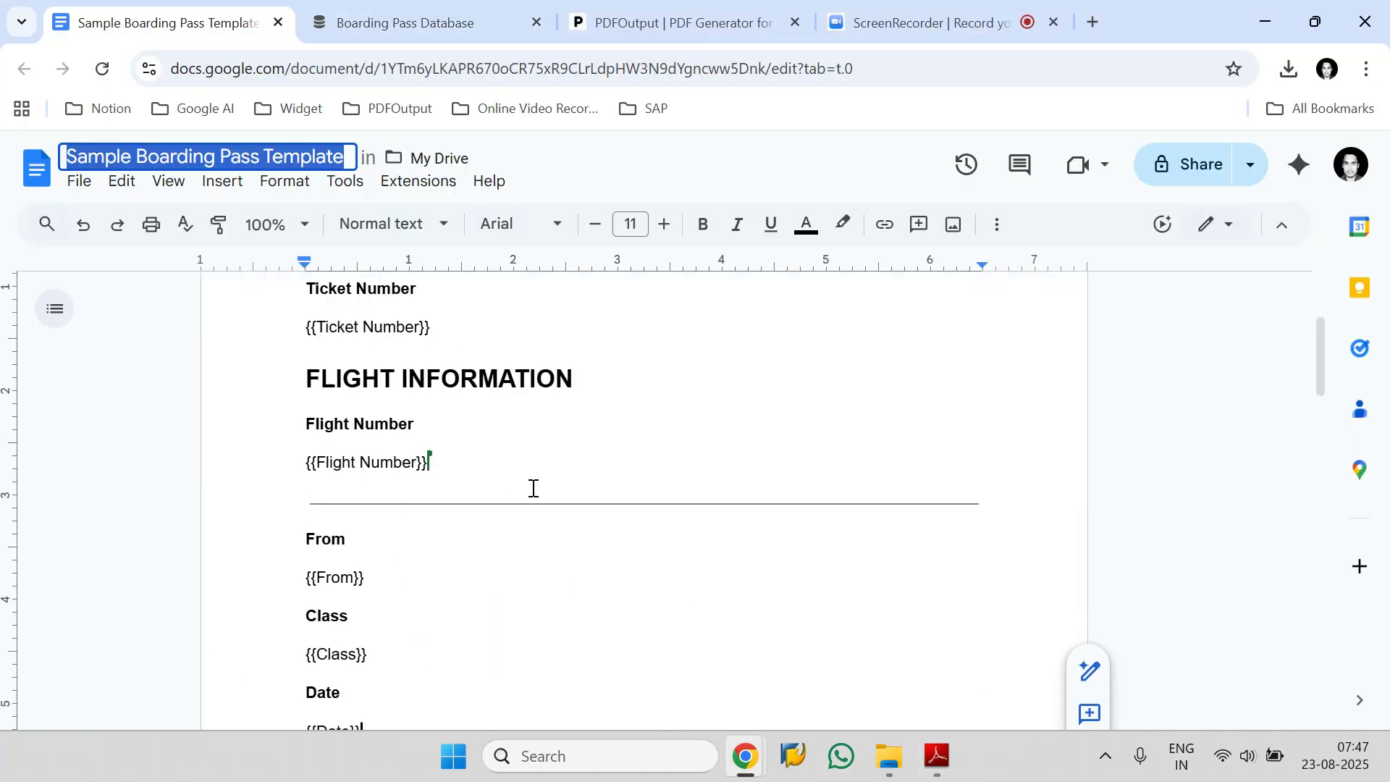
{"action": "left_click", "coordinate": [673, 22]}
{"action": "scroll", "coordinate": [642, 454], "scroll_direction": "down", "scroll_amount": 6}
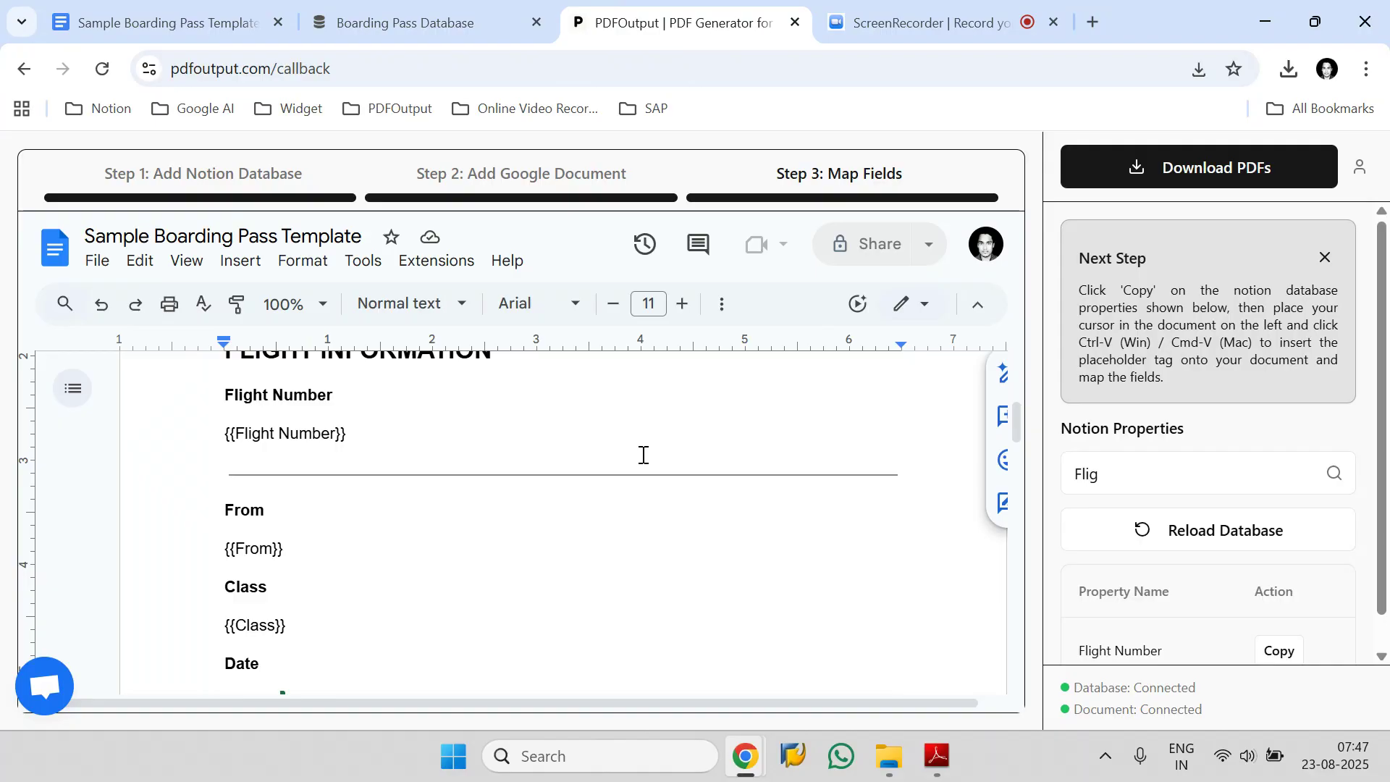
Return to the Business class boarding pass PDF and check its To and Seat fields for unfilled placeholders.
{"action": "mouse_move", "coordinate": [953, 739]}
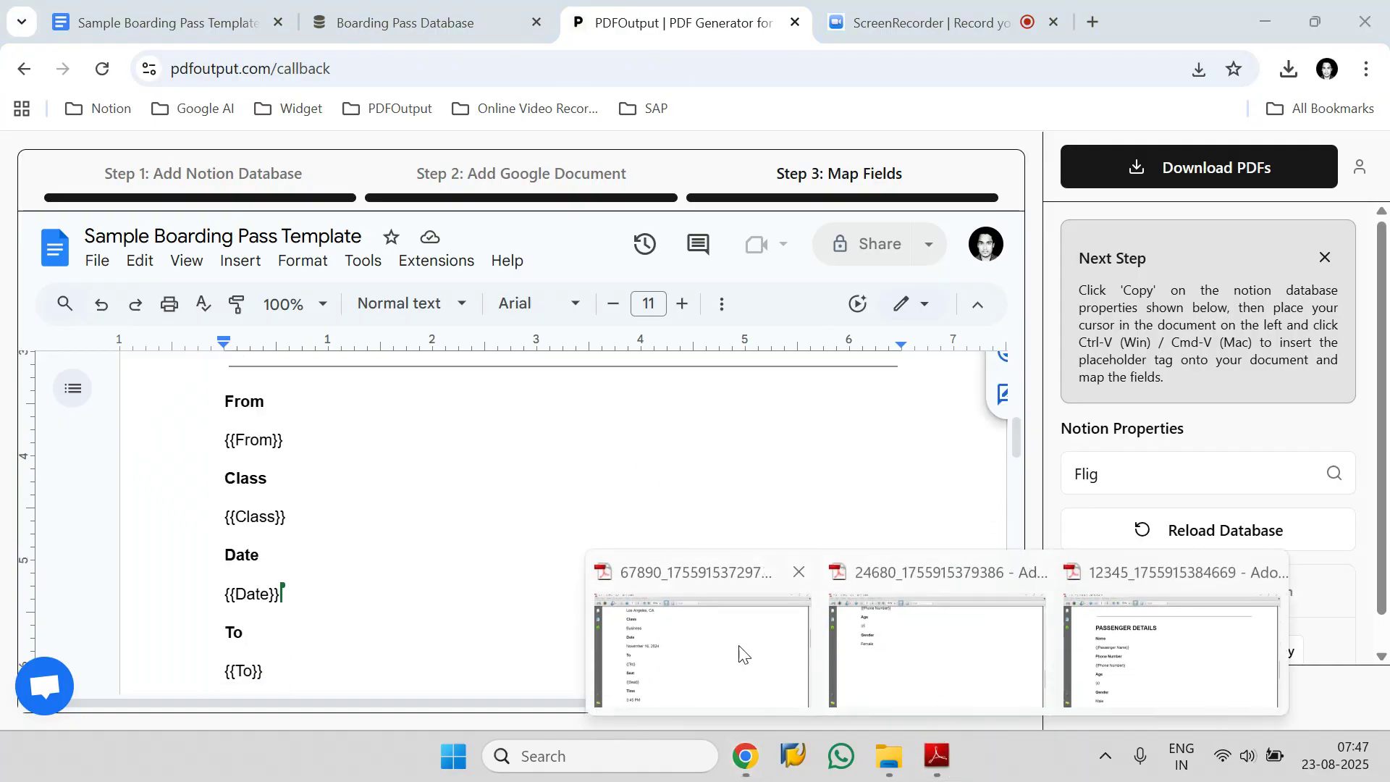
{"action": "left_click", "coordinate": [695, 644]}
{"action": "scroll", "coordinate": [583, 467], "scroll_direction": "up", "scroll_amount": 5}
{"action": "scroll", "coordinate": [584, 466], "scroll_direction": "down", "scroll_amount": 6}
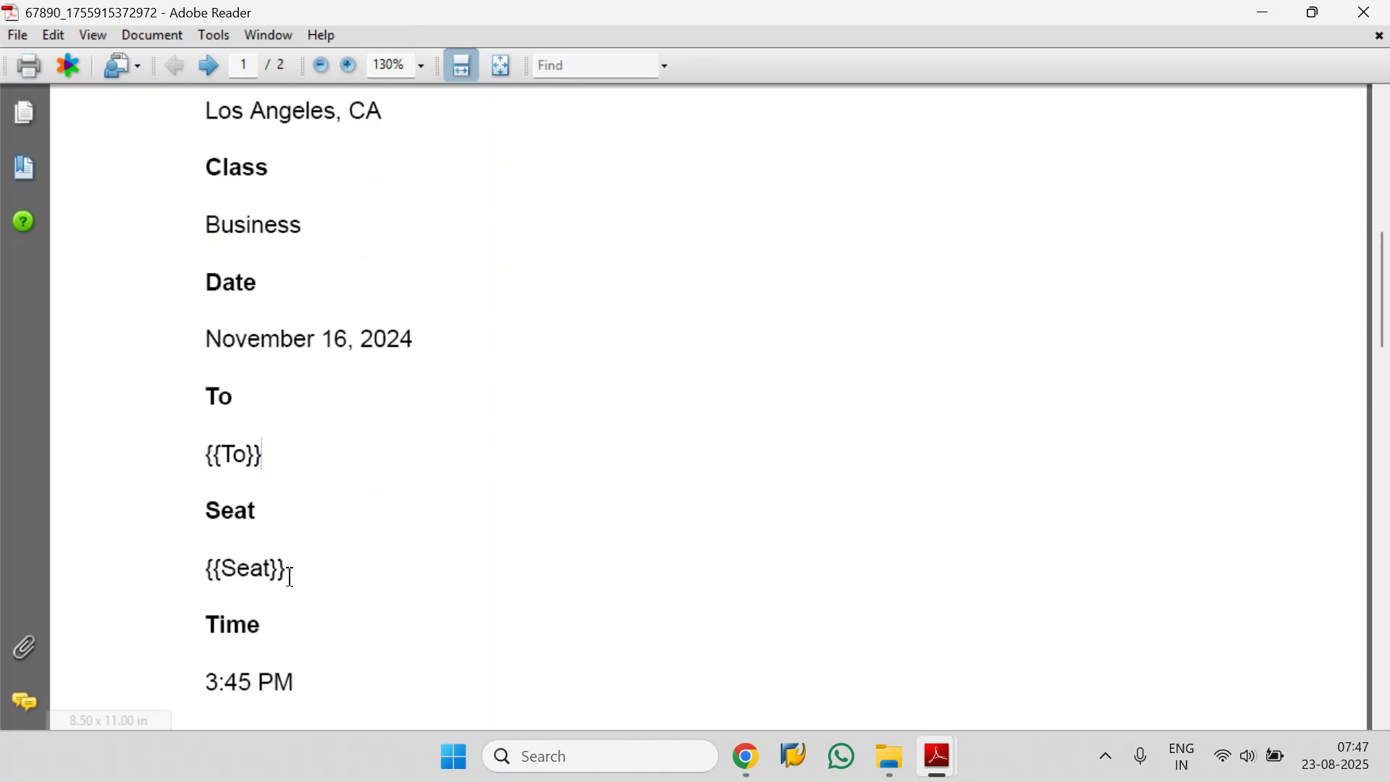
In PDFOutput, find the To Address property and replace the template's {{To}} placeholder with {{To Address}}.
{"action": "mouse_move", "coordinate": [749, 761]}
{"action": "left_click", "coordinate": [678, 712]}
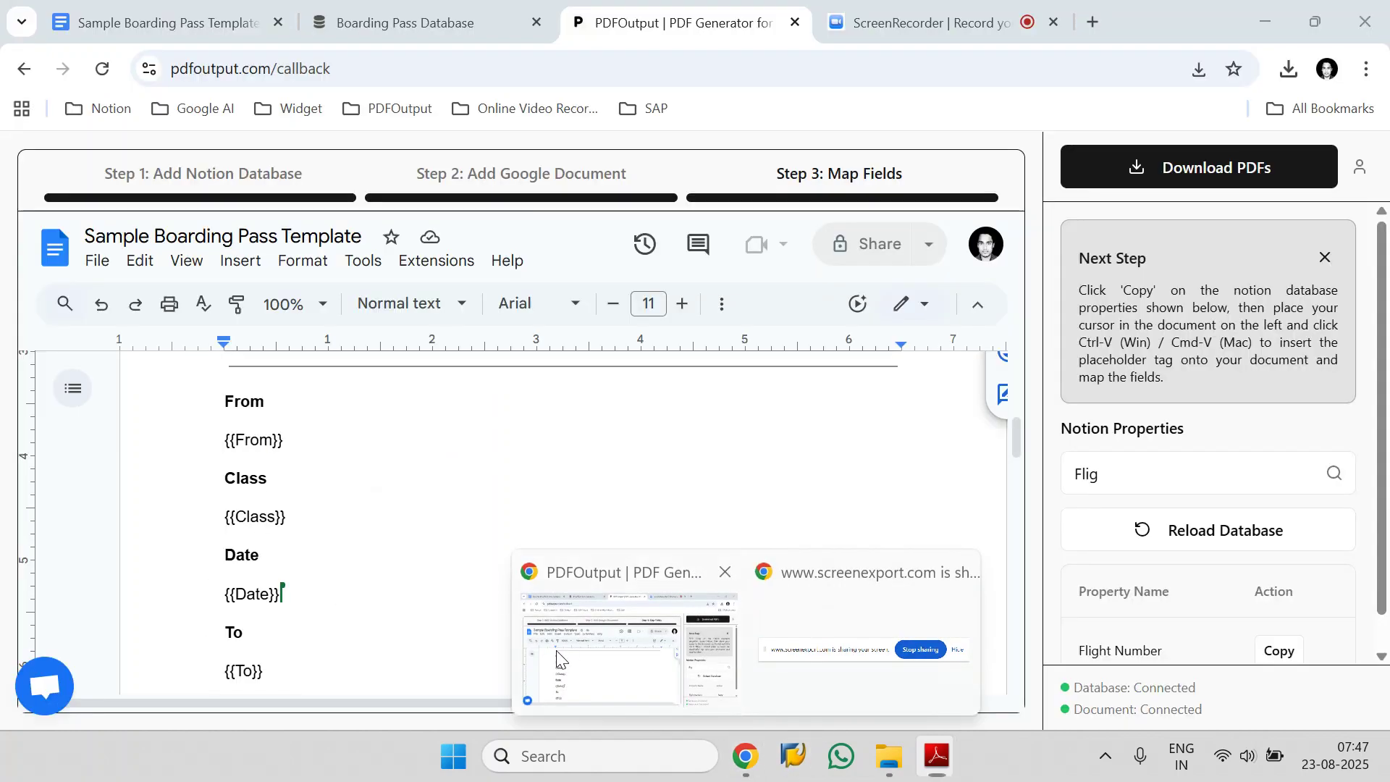
{"action": "left_click", "coordinate": [1133, 490]}
{"action": "type", "text": "To"}
{"action": "scroll", "coordinate": [1198, 588], "scroll_direction": "down", "scroll_amount": 1}
{"action": "left_click_drag", "start_coordinate": [1162, 615], "coordinate": [1082, 641]}
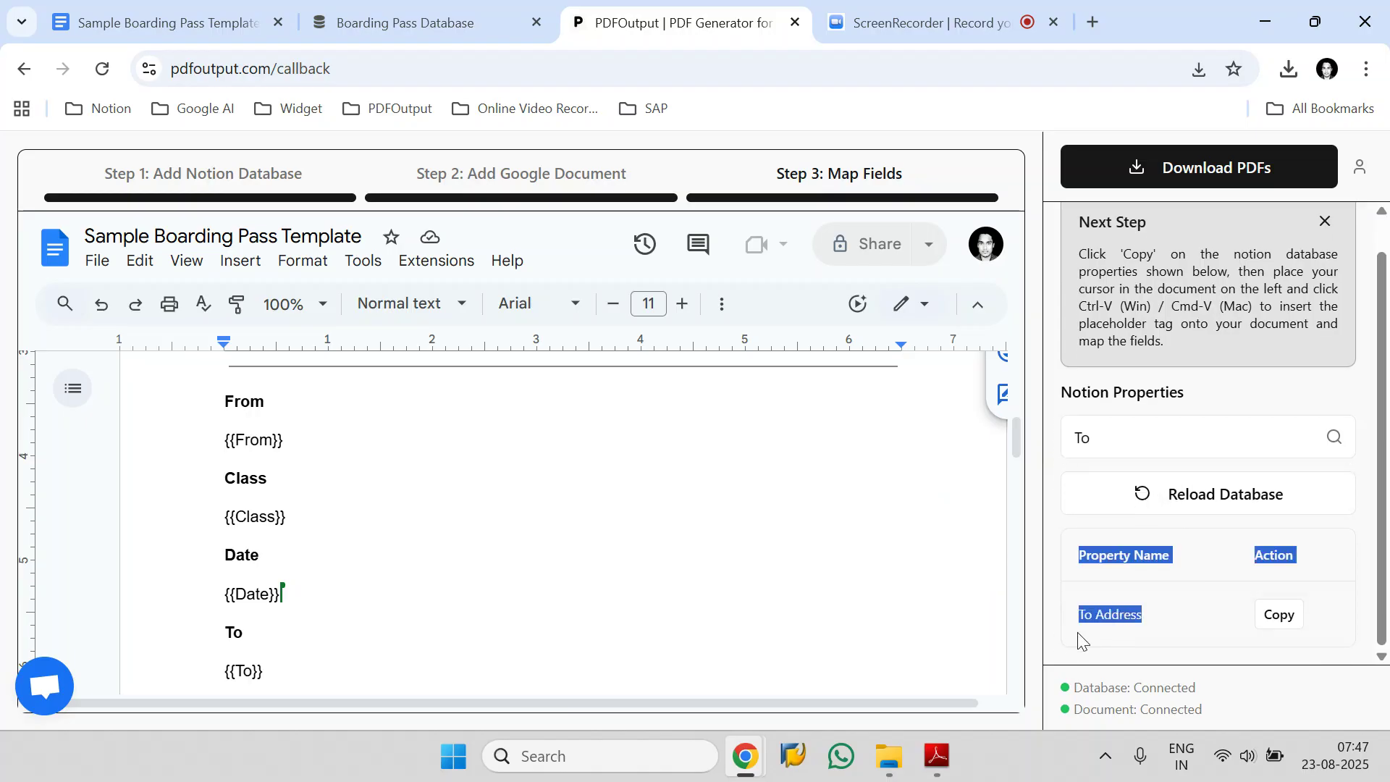
{"action": "left_click", "coordinate": [1279, 616]}
{"action": "scroll", "coordinate": [237, 616], "scroll_direction": "down", "scroll_amount": 1}
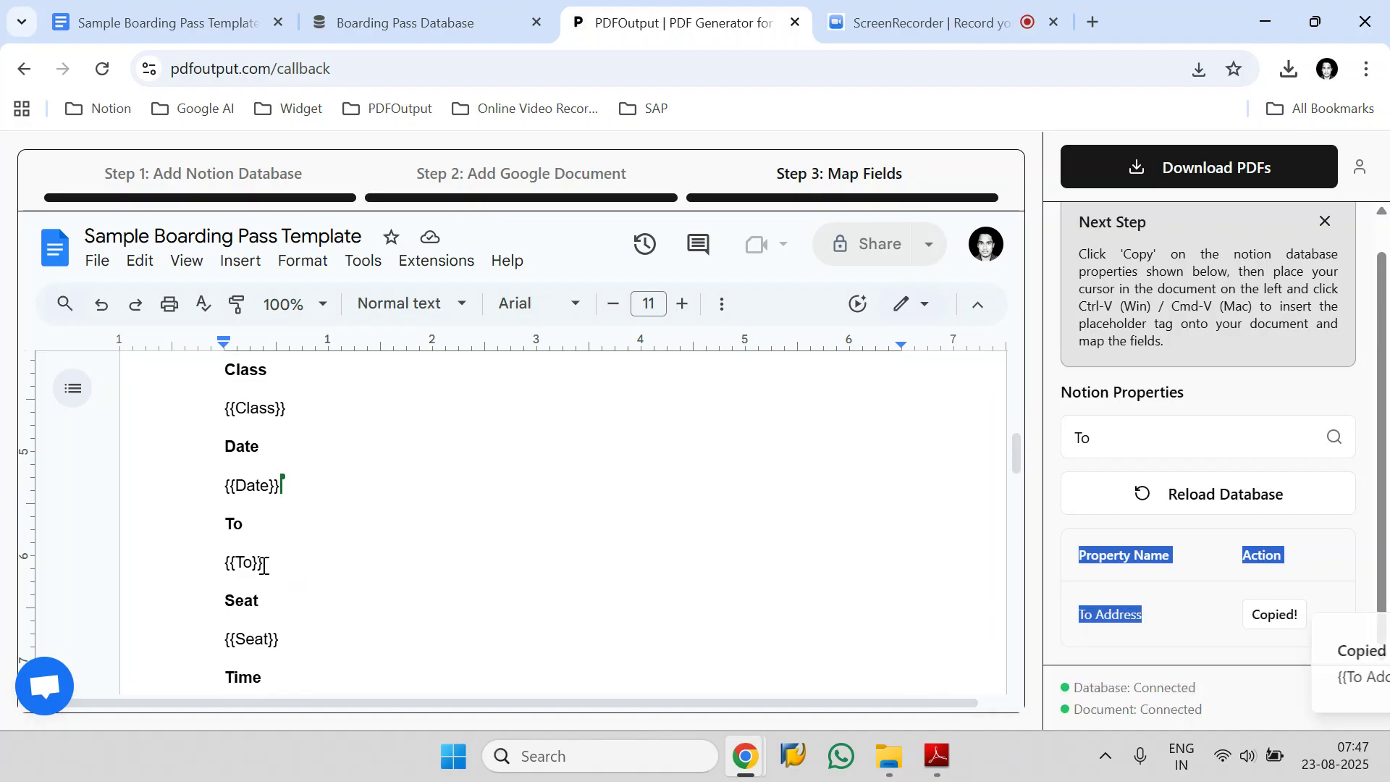
{"action": "left_click", "coordinate": [264, 563]}
{"action": "key", "text": "BackSpace"}
{"action": "key", "text": "ctrl+v"}
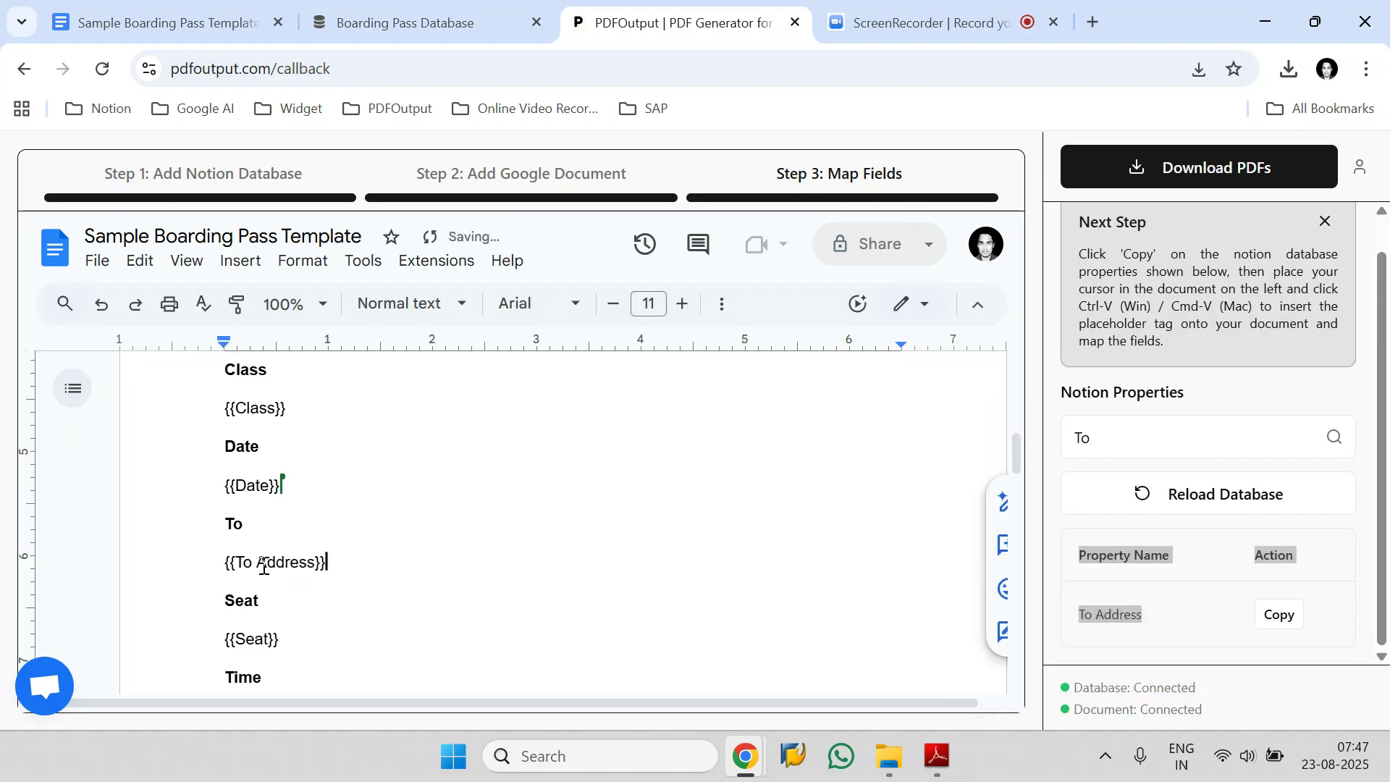
Find the Seat Number property and replace the template's {{Seat}} placeholder with {{Seat Number}}.
{"action": "double_click", "coordinate": [1092, 440]}
{"action": "type", "text": "Sea"}
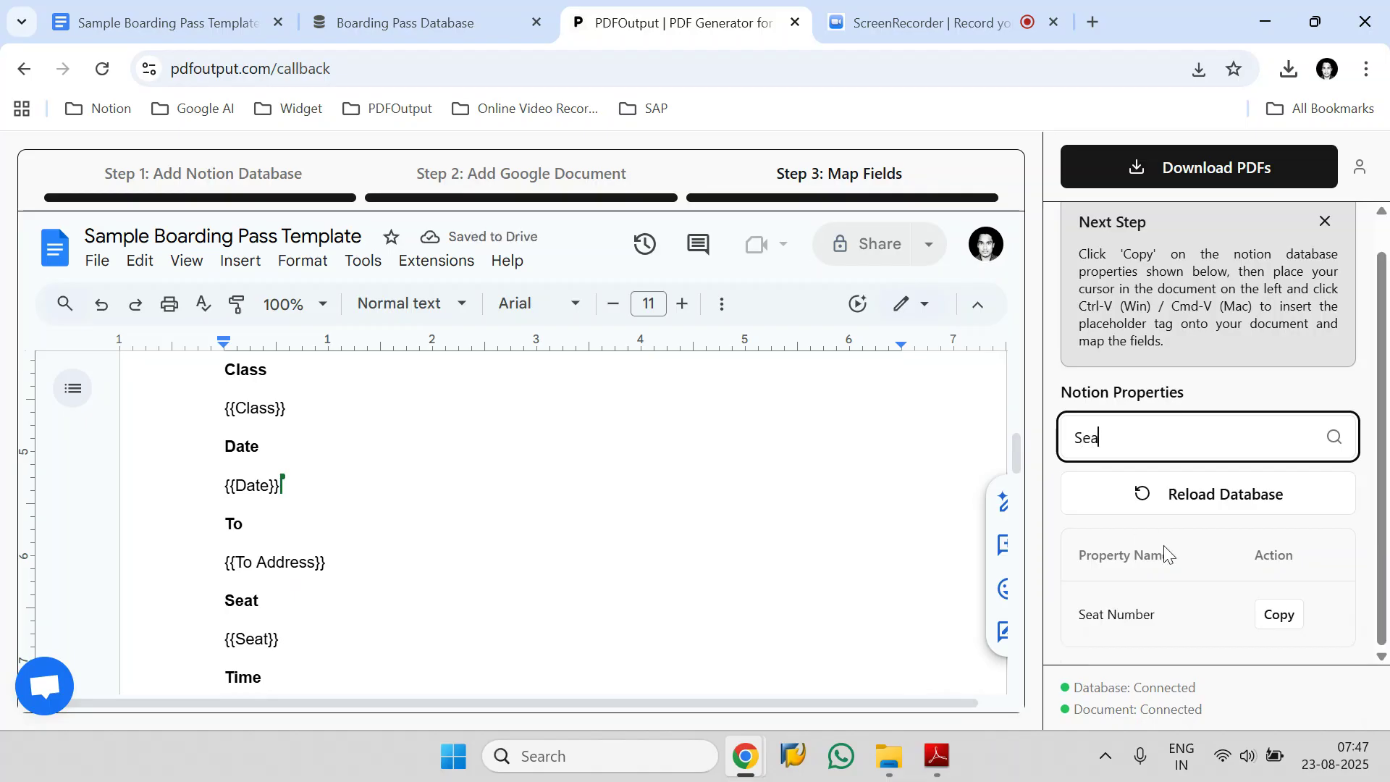
{"action": "left_click", "coordinate": [1282, 620]}
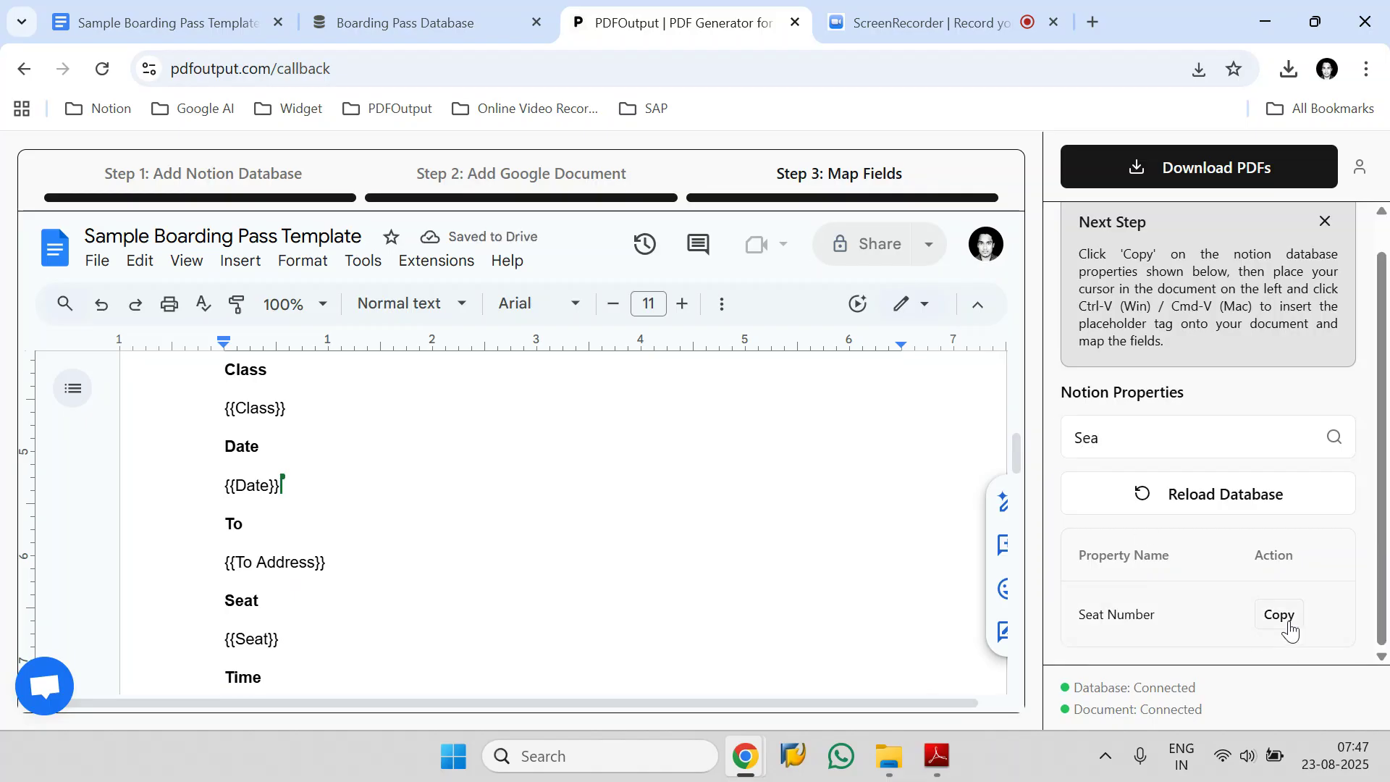
{"action": "left_click", "coordinate": [287, 639]}
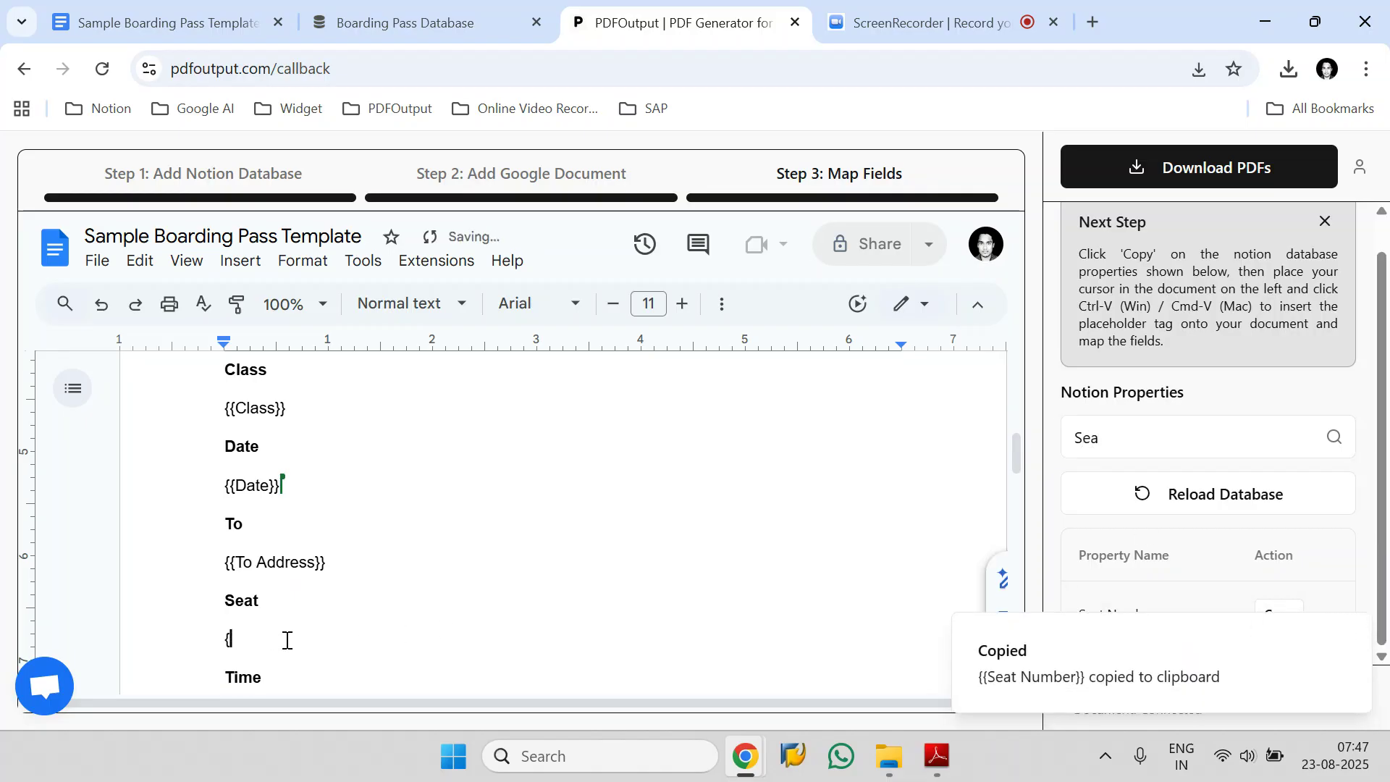
{"action": "key", "text": "ctrl+v"}
Check the First class boarding pass PDF in Adobe Reader for other unfilled placeholders, including the passenger details.
{"action": "mouse_move", "coordinate": [943, 773]}
{"action": "left_click", "coordinate": [970, 682]}
{"action": "scroll", "coordinate": [720, 393], "scroll_direction": "up", "scroll_amount": 5}
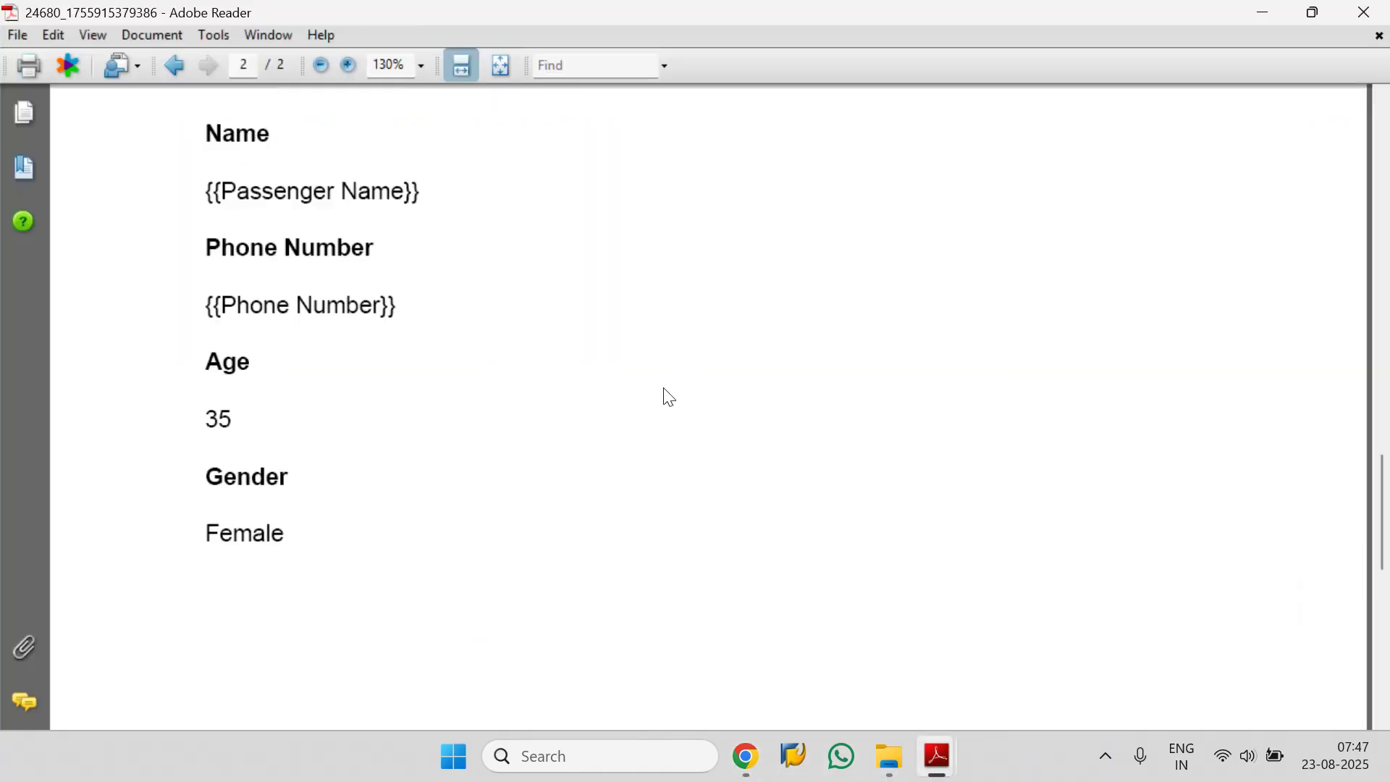
{"action": "scroll", "coordinate": [688, 484], "scroll_direction": "up", "scroll_amount": 15}
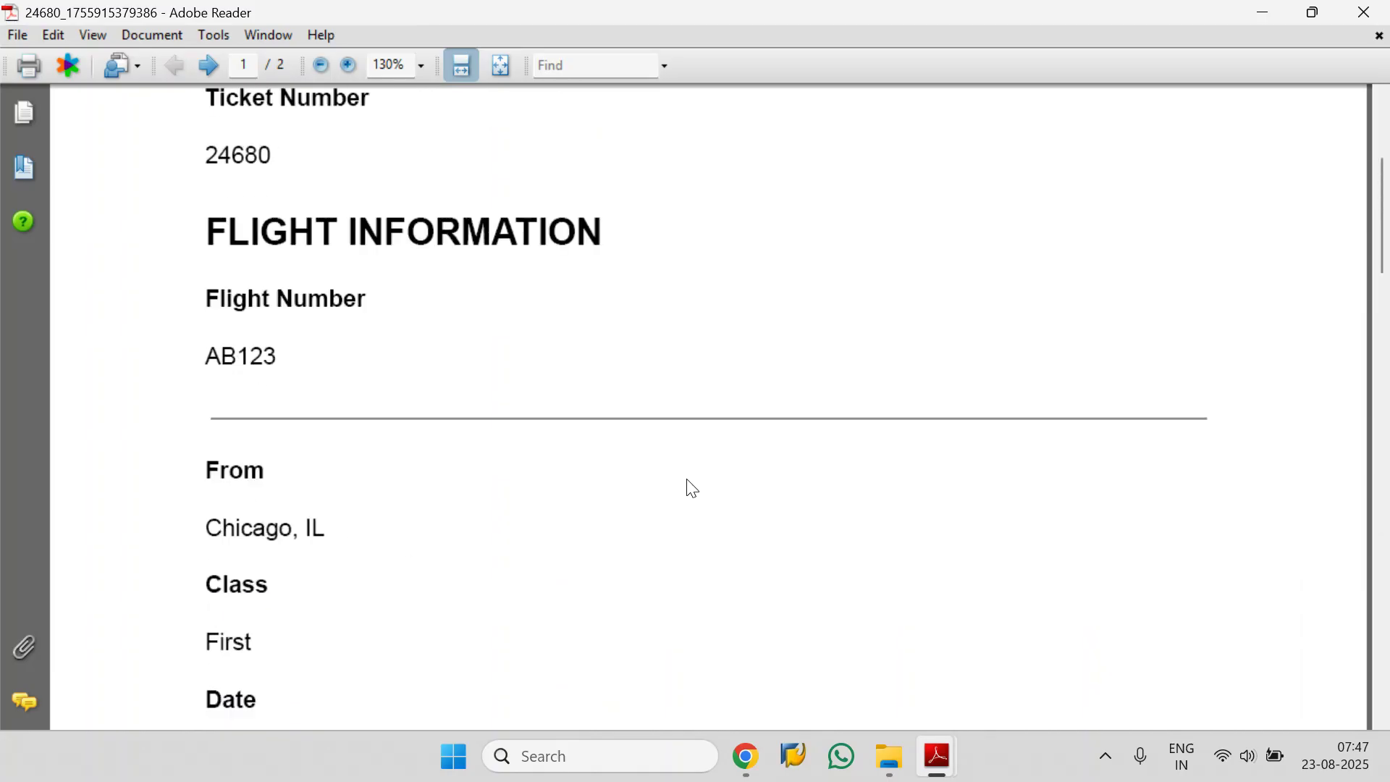
{"action": "scroll", "coordinate": [687, 488], "scroll_direction": "down", "scroll_amount": 15}
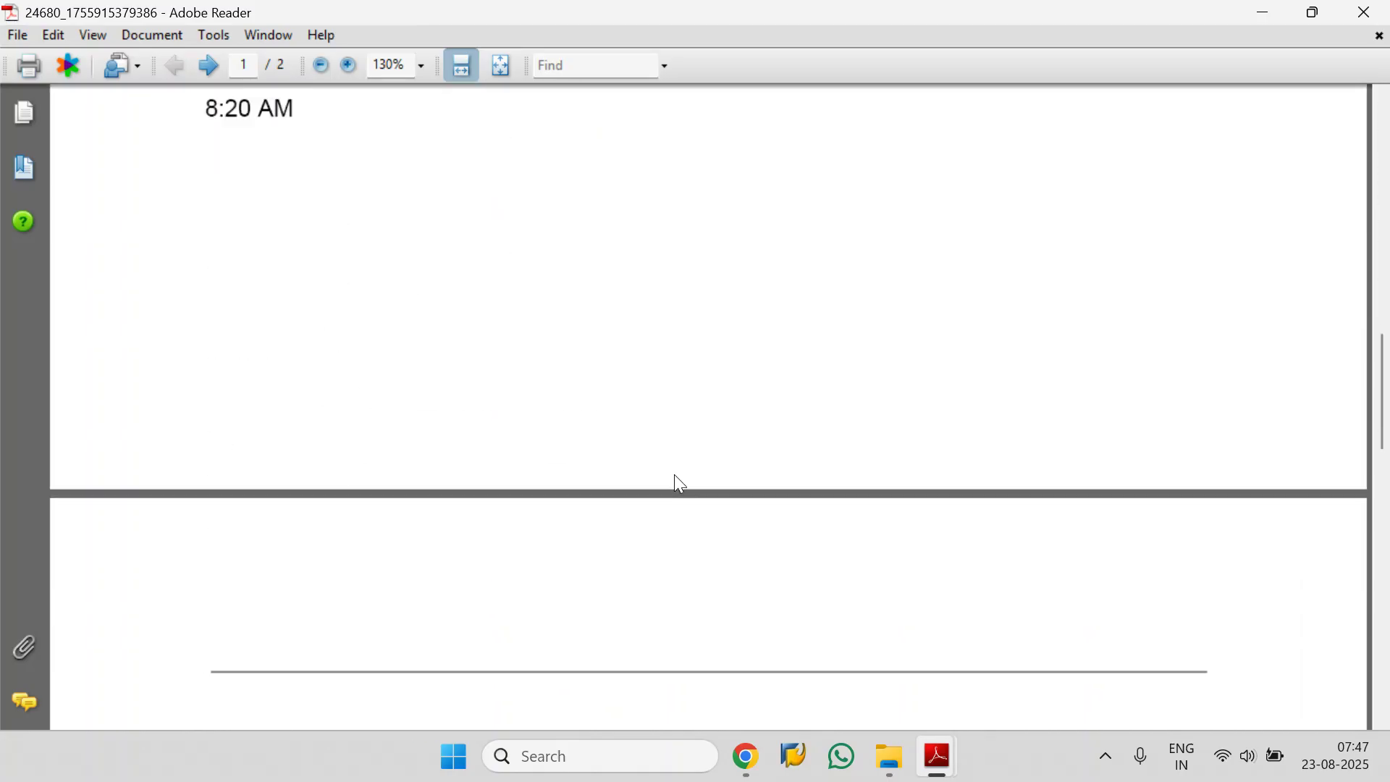
{"action": "scroll", "coordinate": [678, 483], "scroll_direction": "down", "scroll_amount": 2}
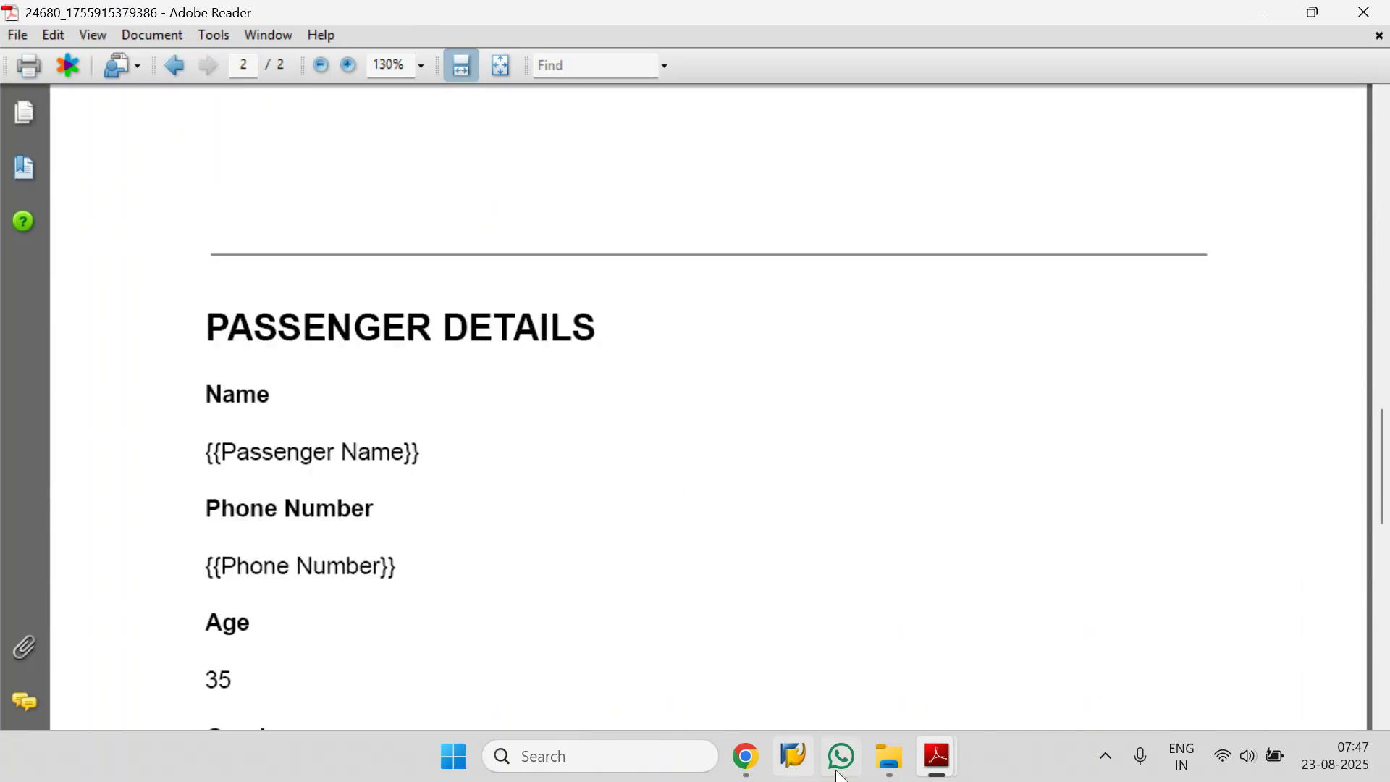
In PDFOutput, find the Name property and replace the {{Passenger Name}} placeholder under Passenger Details with {{Name}}.
{"action": "mouse_move", "coordinate": [746, 757]}
{"action": "left_click", "coordinate": [610, 640]}
{"action": "left_click", "coordinate": [1103, 434]}
{"action": "key", "text": "ctrl+a"}
{"action": "type", "text": "Nam"}
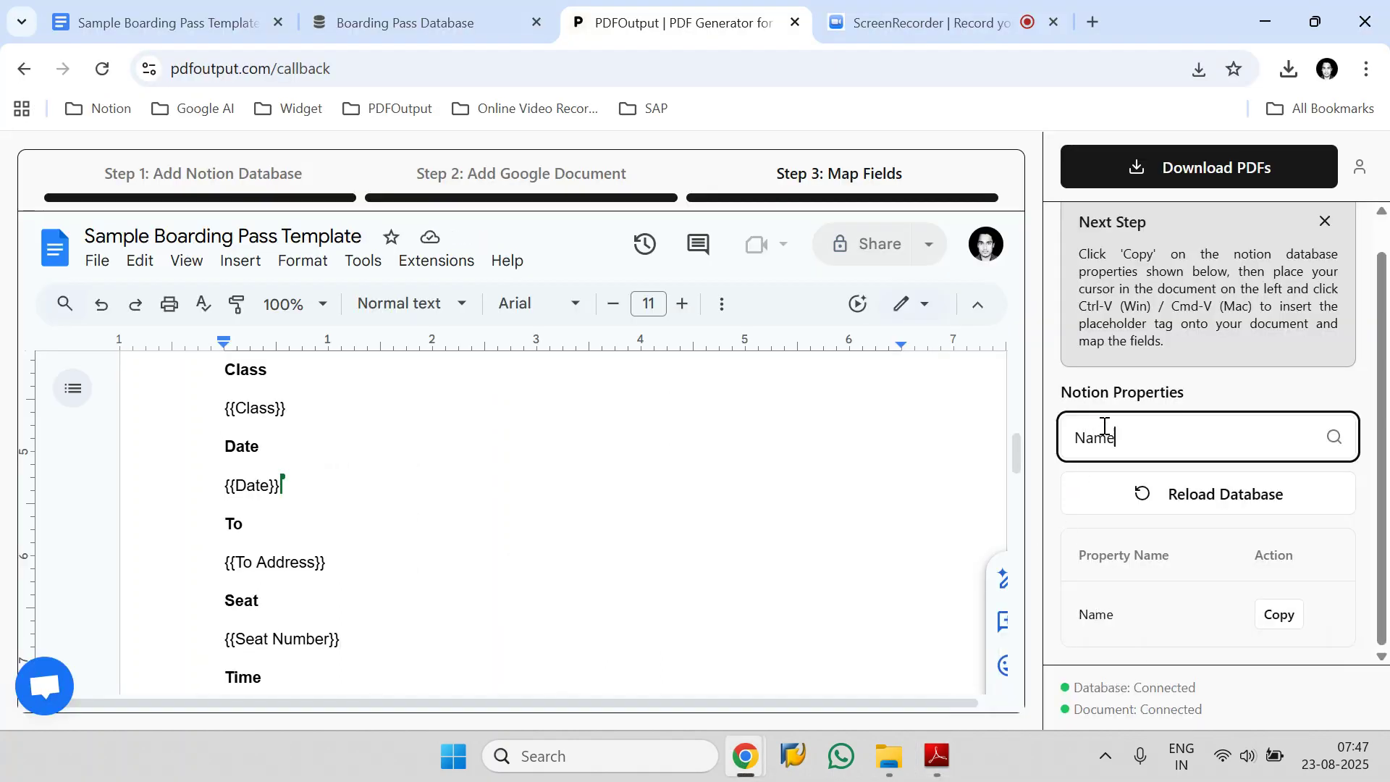
{"action": "type", "text": "e"}
{"action": "left_click", "coordinate": [1279, 614]}
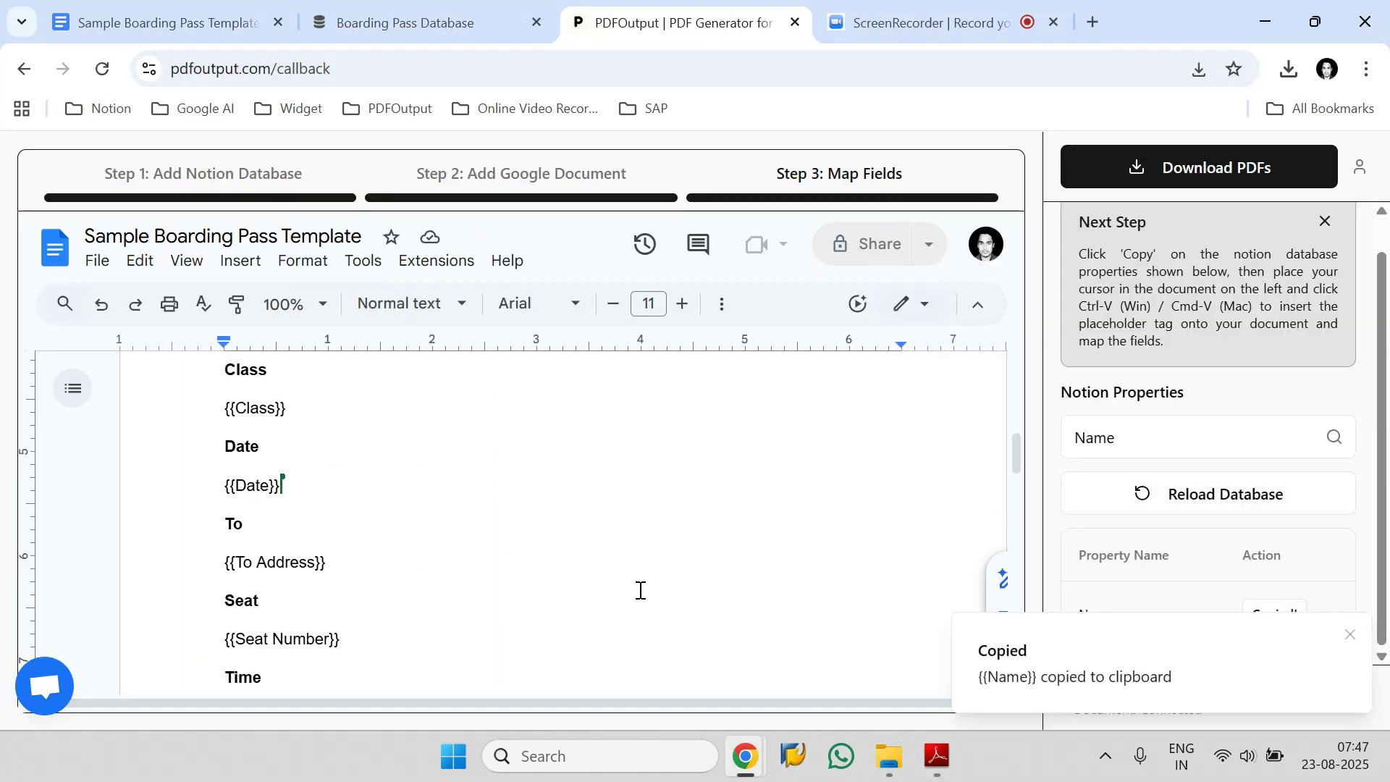
{"action": "scroll", "coordinate": [555, 490], "scroll_direction": "down", "scroll_amount": 5}
{"action": "scroll", "coordinate": [554, 489], "scroll_direction": "down", "scroll_amount": 3}
{"action": "left_click_drag", "start_coordinate": [427, 478], "coordinate": [234, 474]}
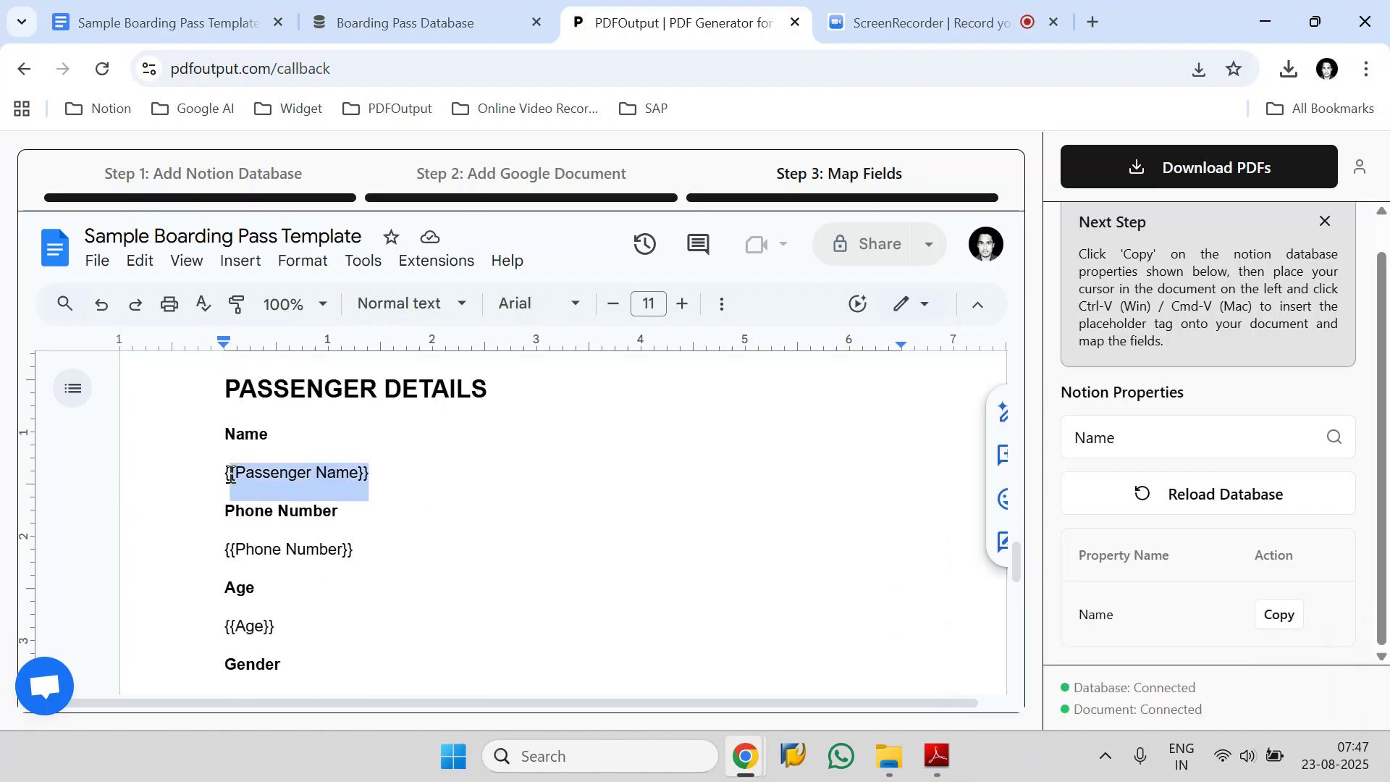
{"action": "key", "text": "ctrl+v"}
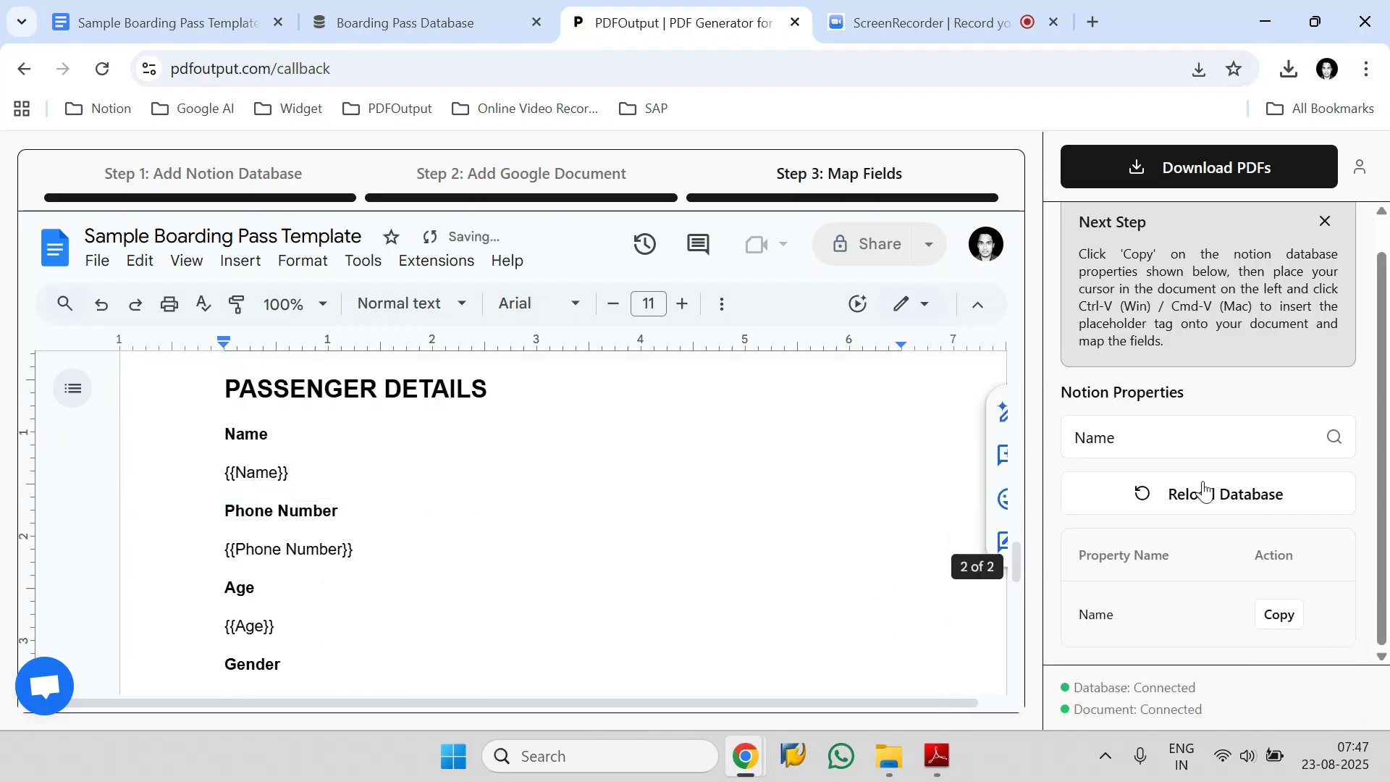
In PDFOutput, find the Phone property and replace the {{Phone Number}} placeholder under Passenger Details with {{Phone}}.
{"action": "left_click", "coordinate": [1211, 453]}
{"action": "key", "text": "ctrl+a"}
{"action": "type", "text": "Num"}
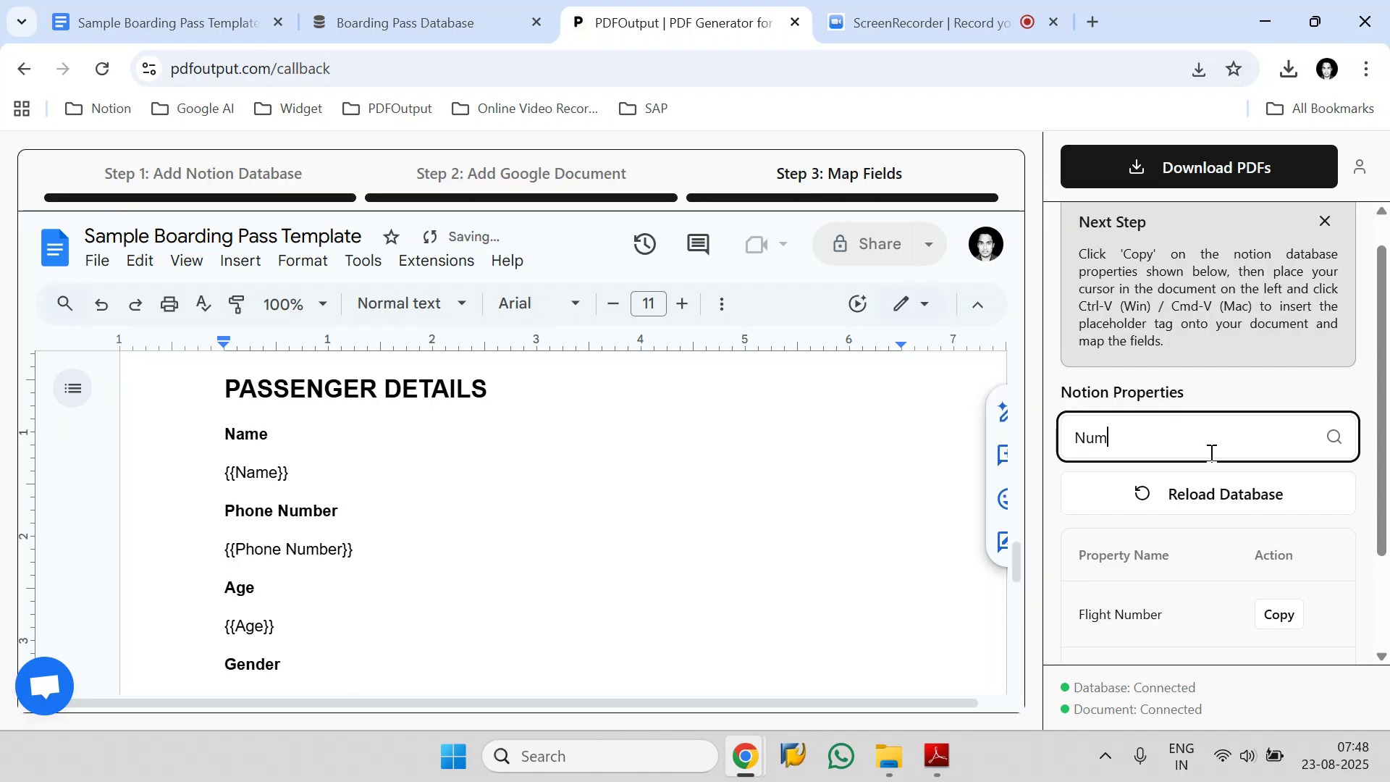
{"action": "scroll", "coordinate": [1211, 453], "scroll_direction": "down", "scroll_amount": 2}
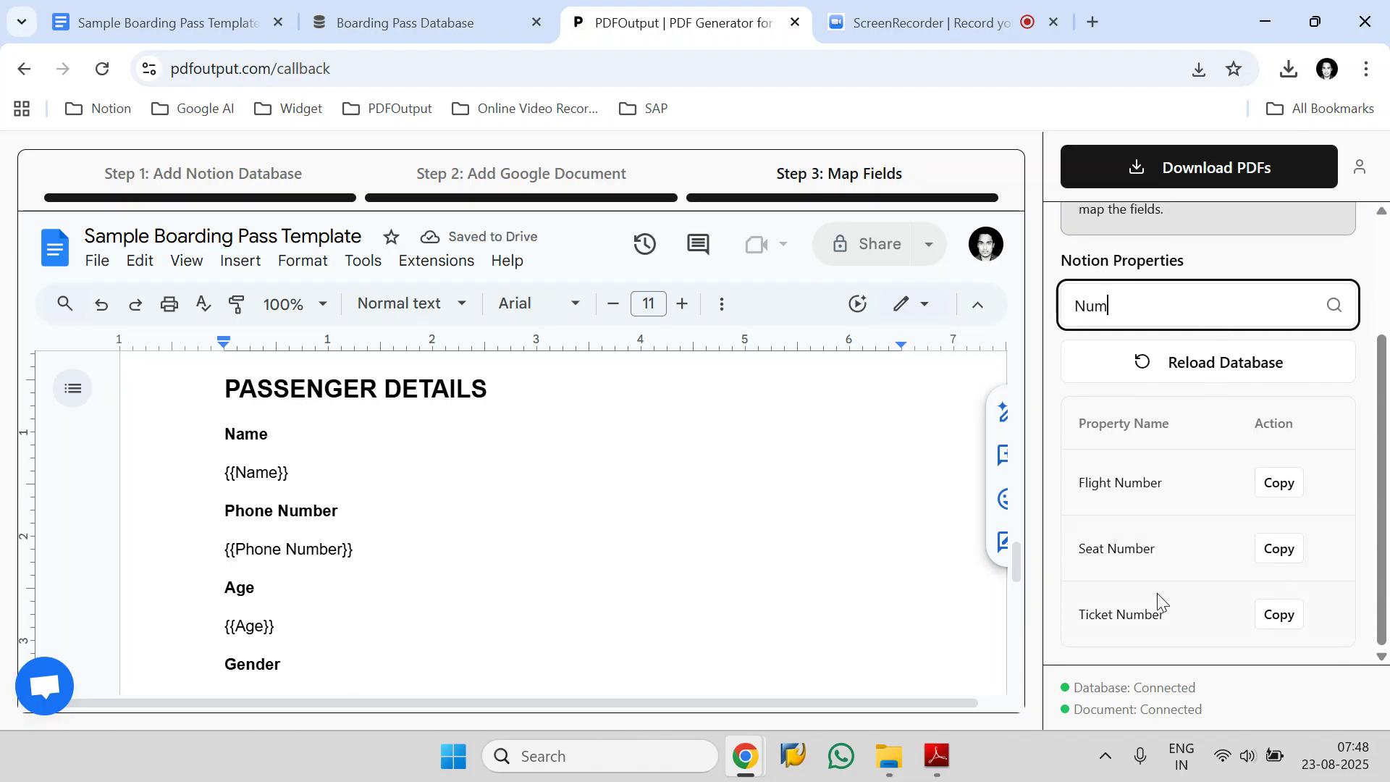
{"action": "type", "text": "Ph"}
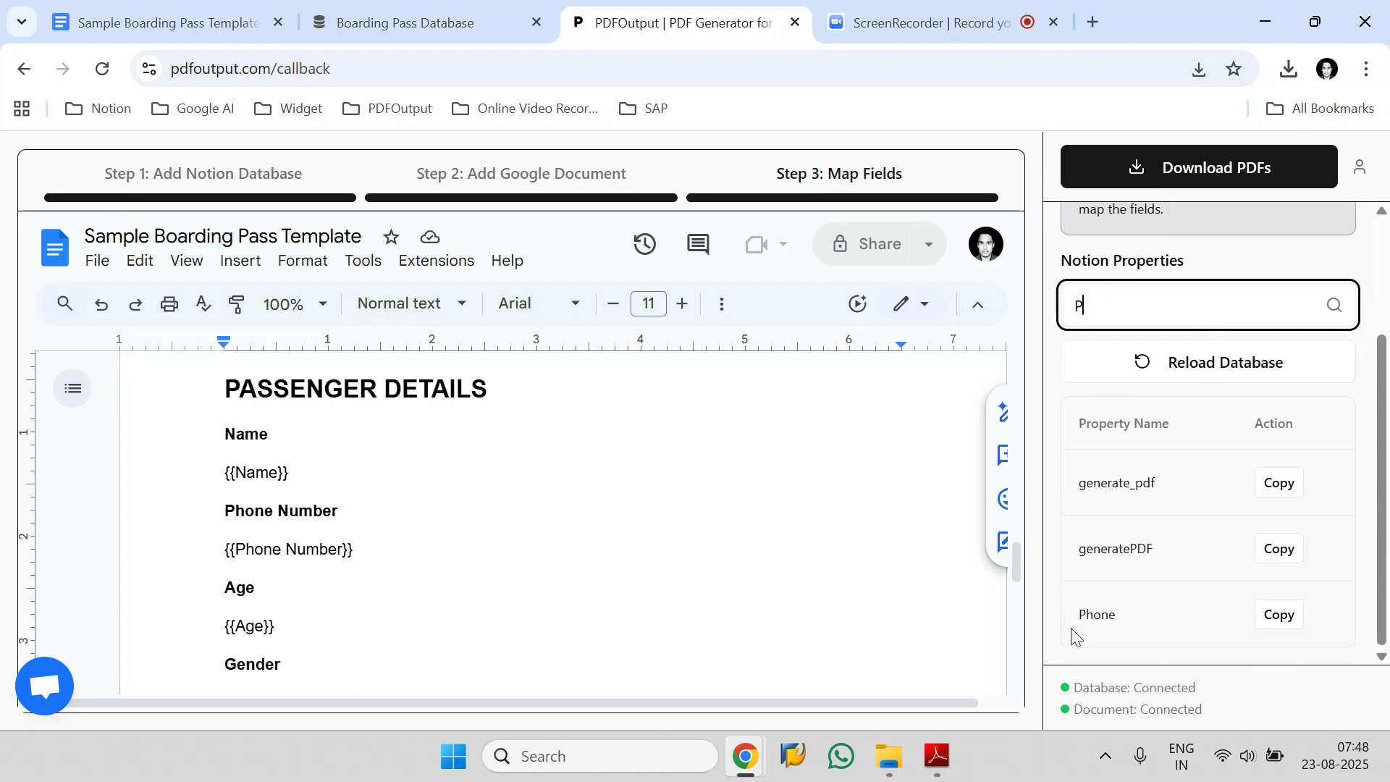
{"action": "left_click", "coordinate": [1285, 617]}
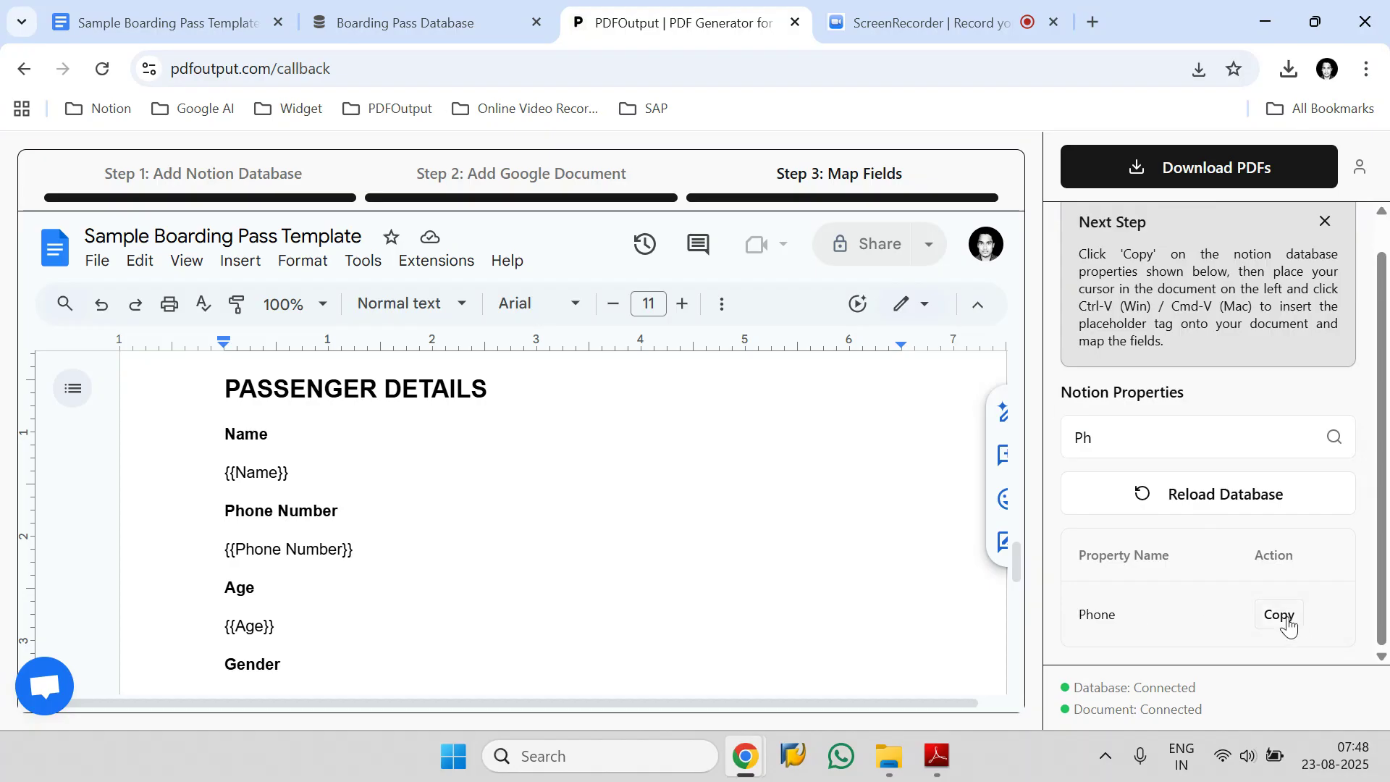
{"action": "left_click_drag", "start_coordinate": [354, 552], "coordinate": [232, 553]}
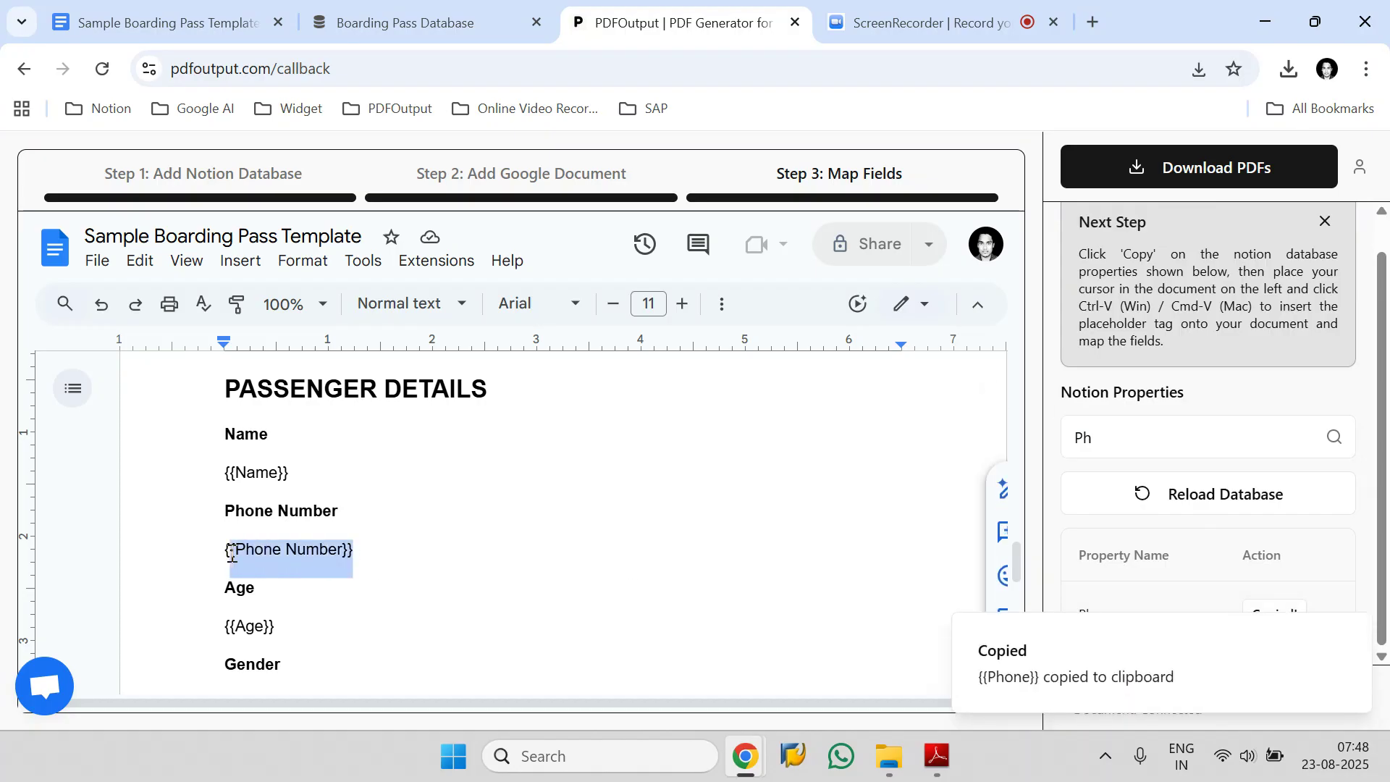
{"action": "key", "text": "ctrl+v"}
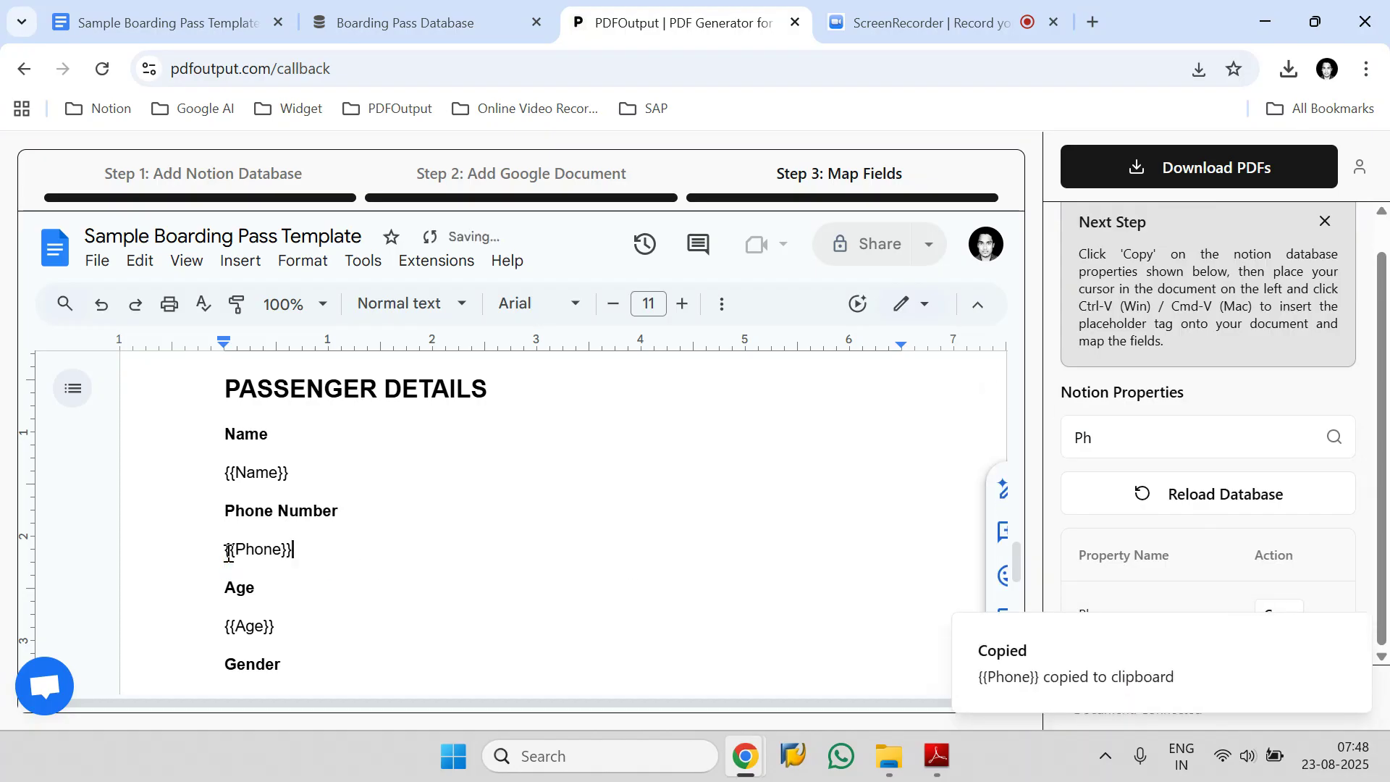
Check the remaining template placeholders against the passenger details of the earlier Business class boarding pass in Adobe Reader, and return to PDFOutput.
{"action": "scroll", "coordinate": [261, 562], "scroll_direction": "down", "scroll_amount": 5}
{"action": "scroll", "coordinate": [877, 645], "scroll_direction": "up", "scroll_amount": 3}
{"action": "mouse_move", "coordinate": [941, 760]}
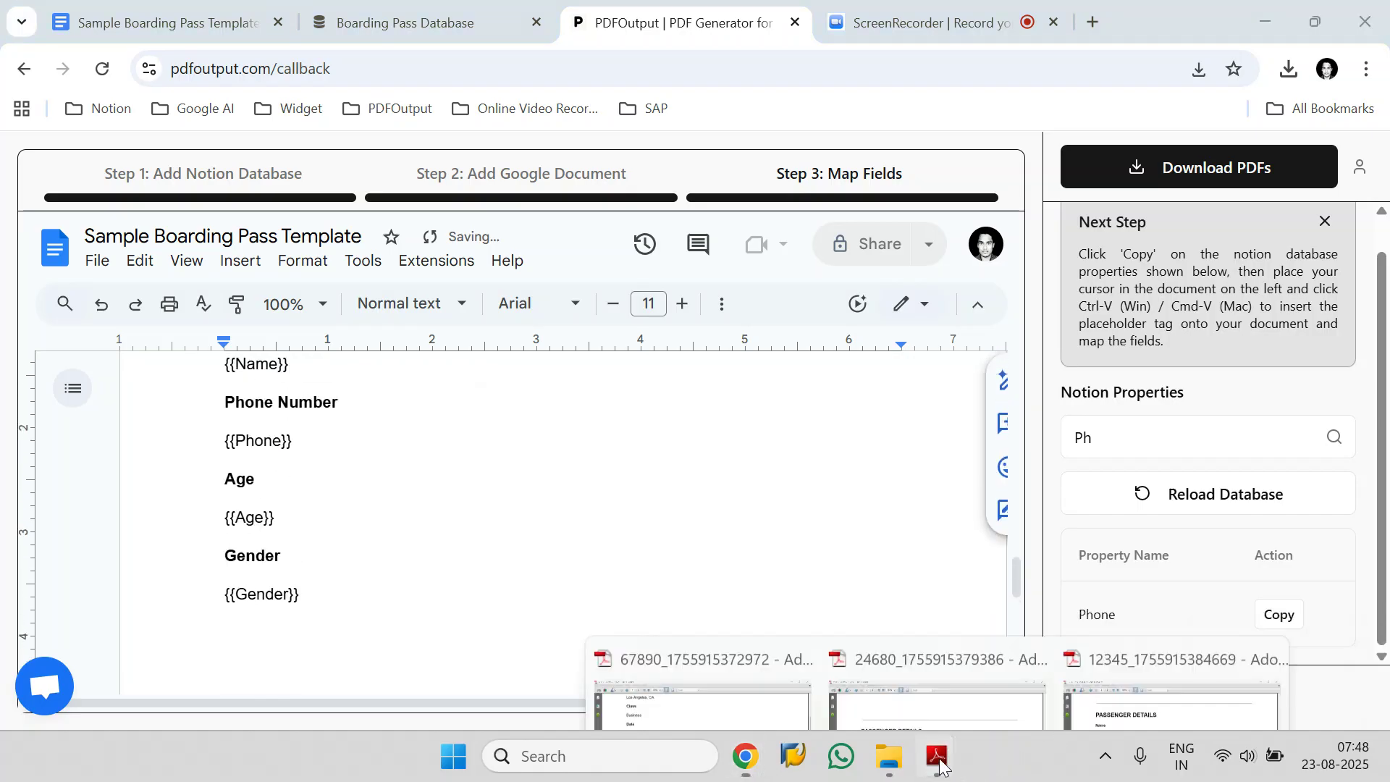
{"action": "left_click", "coordinate": [750, 658]}
{"action": "scroll", "coordinate": [592, 540], "scroll_direction": "down", "scroll_amount": 10}
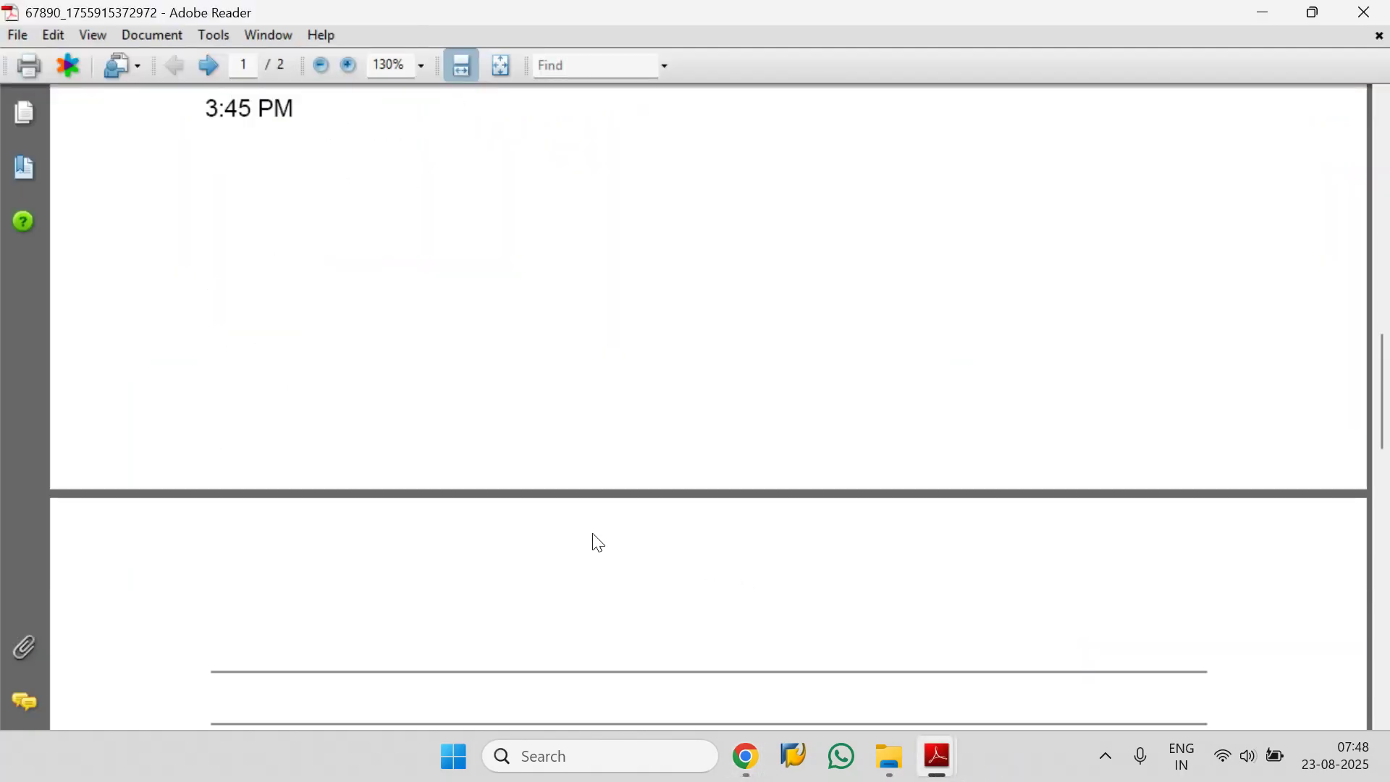
{"action": "mouse_move", "coordinate": [744, 759]}
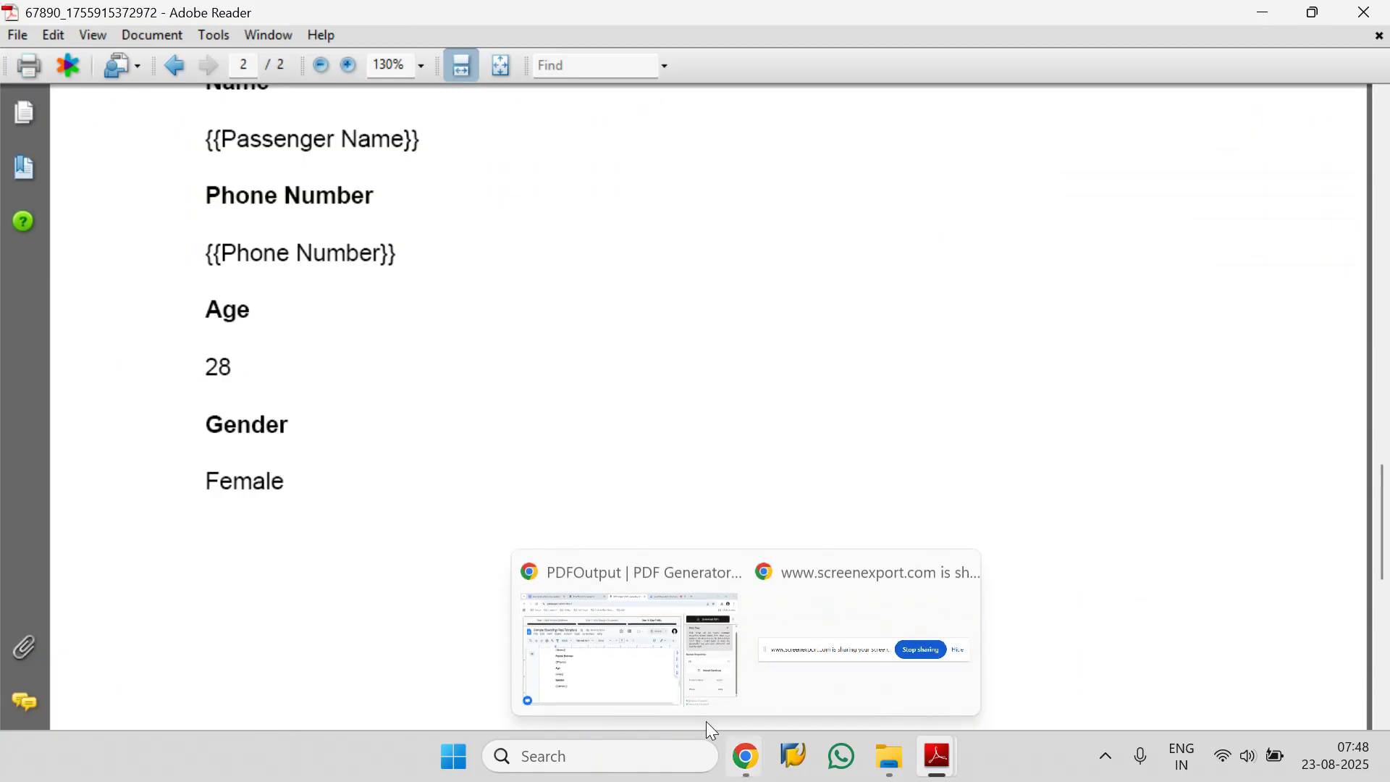
{"action": "left_click", "coordinate": [628, 630]}
Set the PDF download's export range to Custom Rows and select the first and third rows.
{"action": "left_click", "coordinate": [1172, 168]}
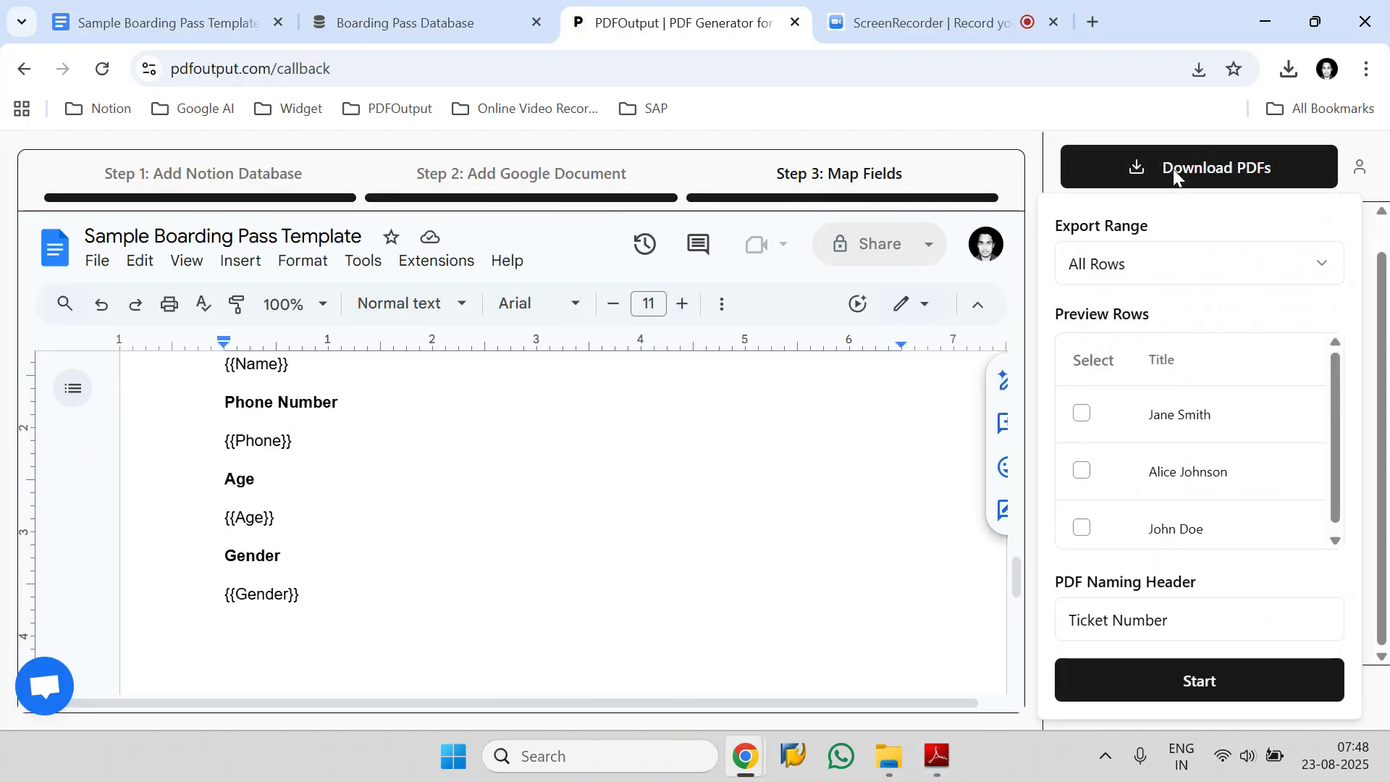
{"action": "left_click", "coordinate": [1133, 281]}
{"action": "left_click", "coordinate": [1121, 383]}
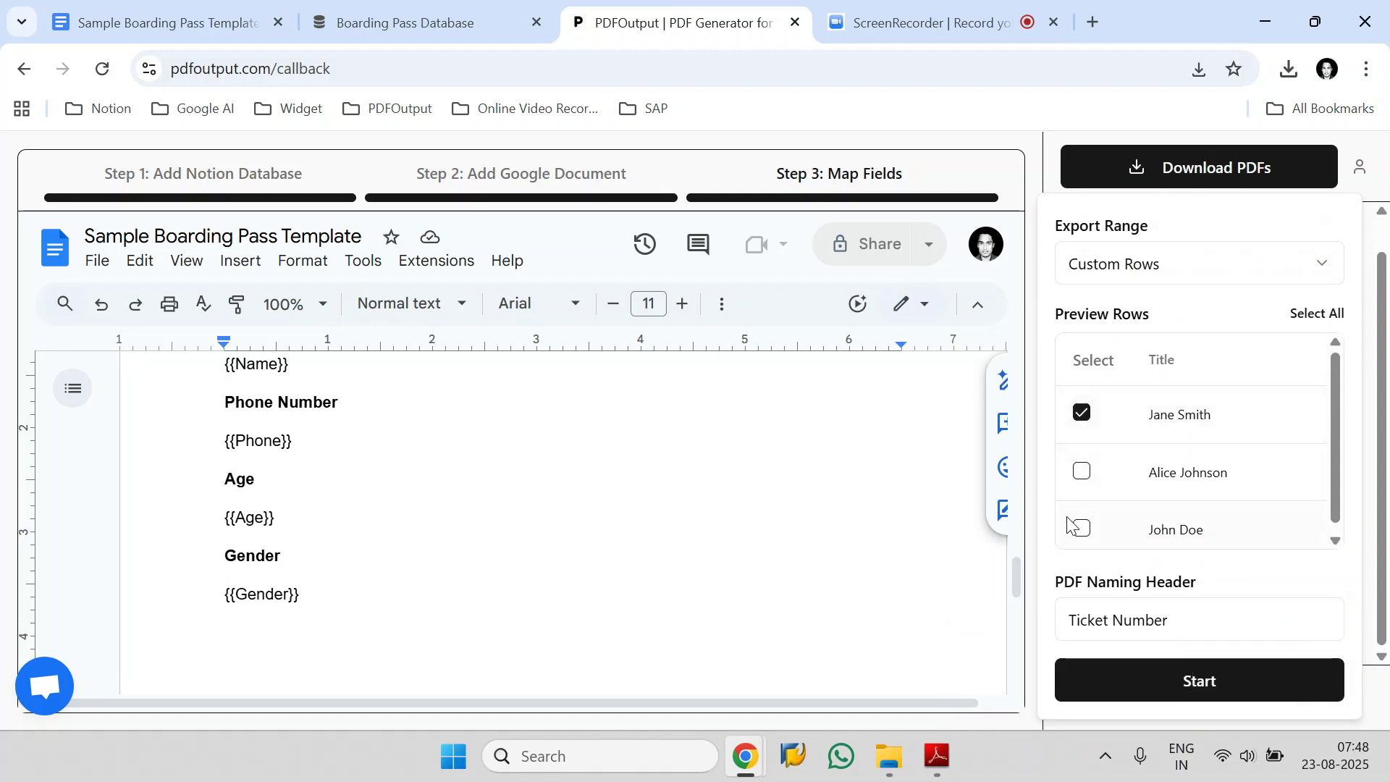
Set the PDF Naming Header to Name and start generating the PDFs.
{"action": "left_click", "coordinate": [1099, 624]}
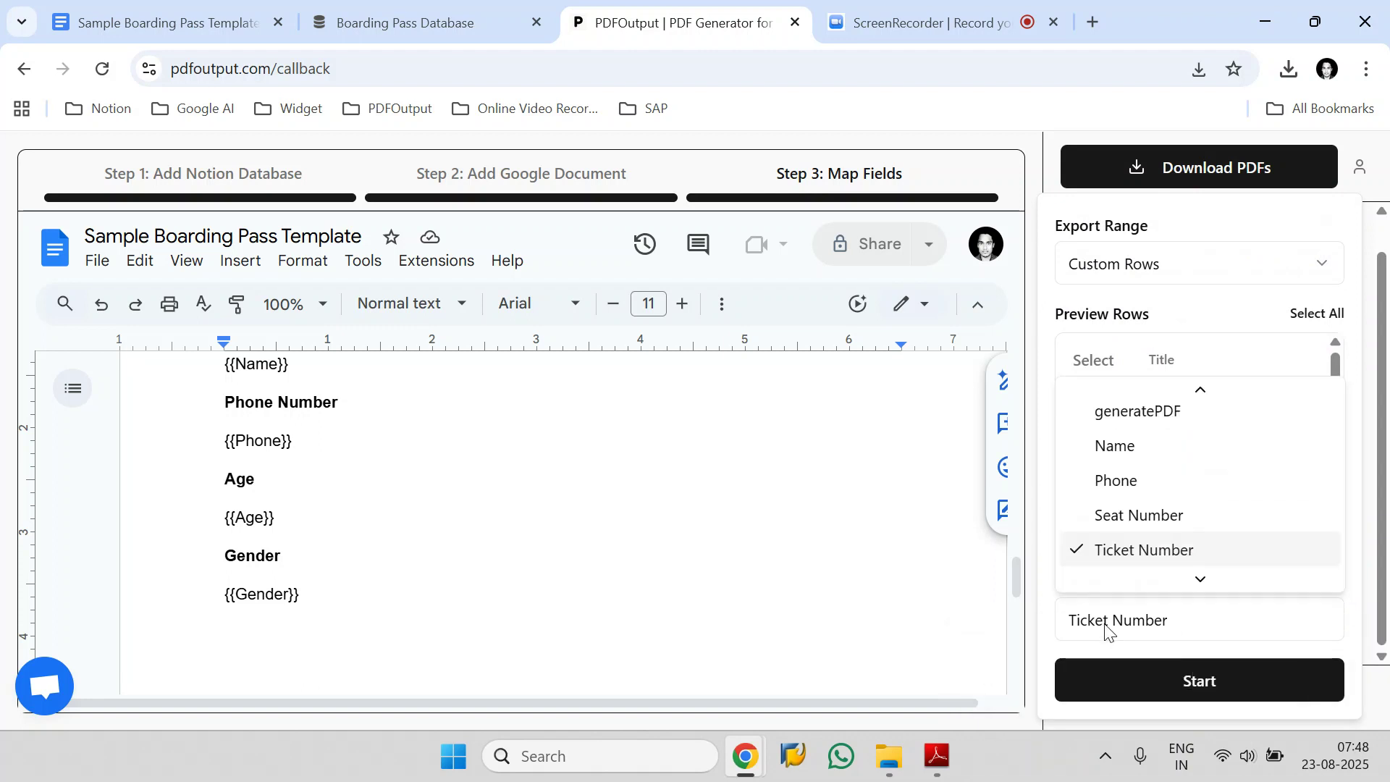
{"action": "scroll", "coordinate": [1188, 477], "scroll_direction": "up", "scroll_amount": 3}
{"action": "scroll", "coordinate": [1187, 472], "scroll_direction": "up", "scroll_amount": 2}
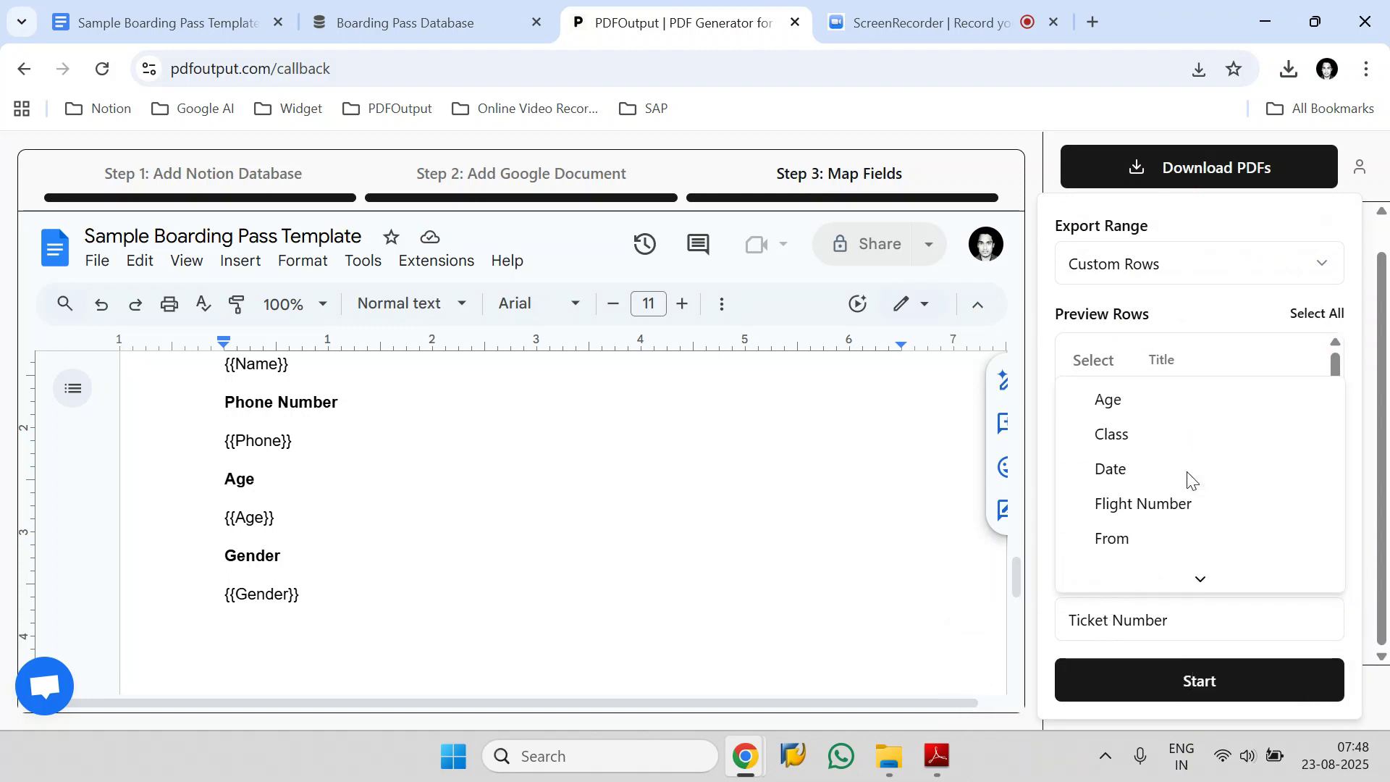
{"action": "scroll", "coordinate": [1187, 472], "scroll_direction": "down", "scroll_amount": 5}
{"action": "scroll", "coordinate": [1191, 480], "scroll_direction": "down", "scroll_amount": 3}
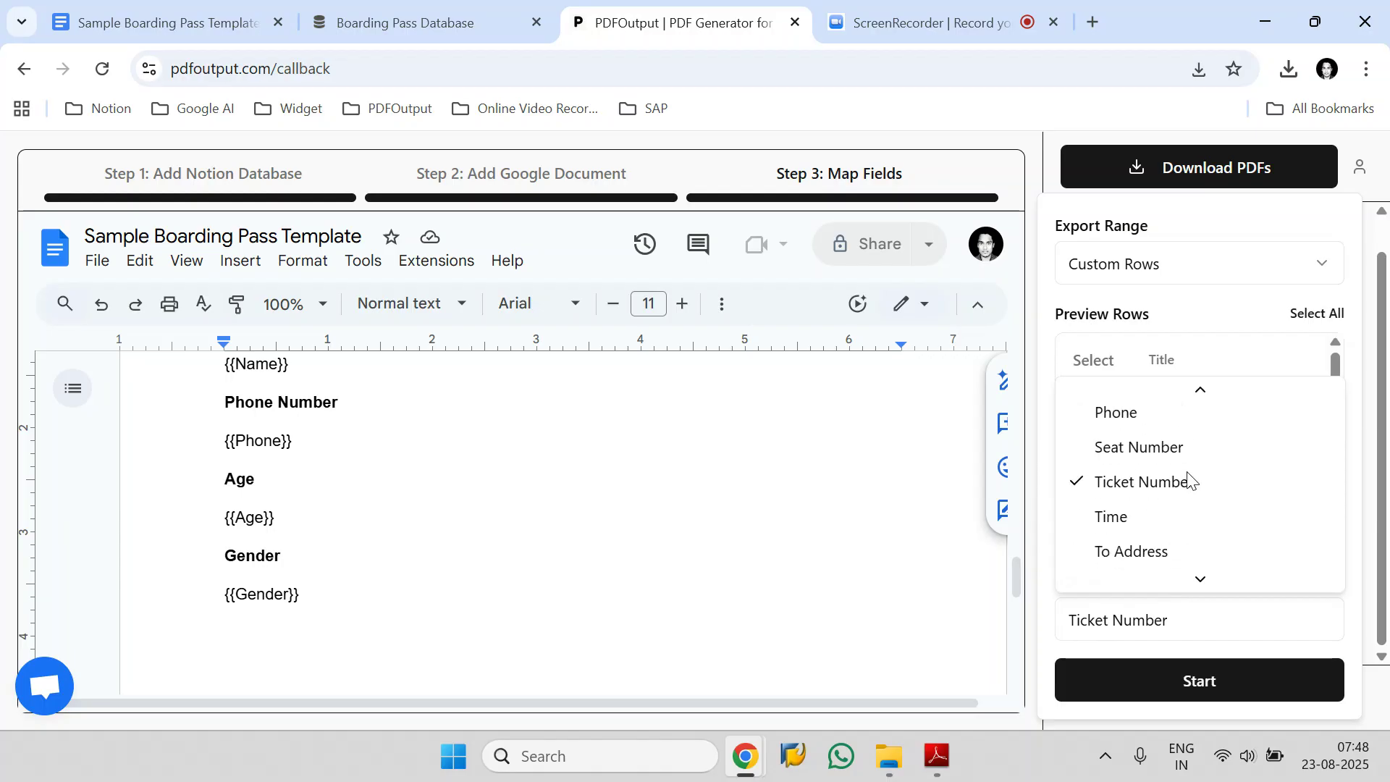
{"action": "scroll", "coordinate": [1187, 481], "scroll_direction": "up", "scroll_amount": 1}
{"action": "scroll", "coordinate": [1191, 481], "scroll_direction": "up", "scroll_amount": 3}
{"action": "left_click", "coordinate": [1151, 506]}
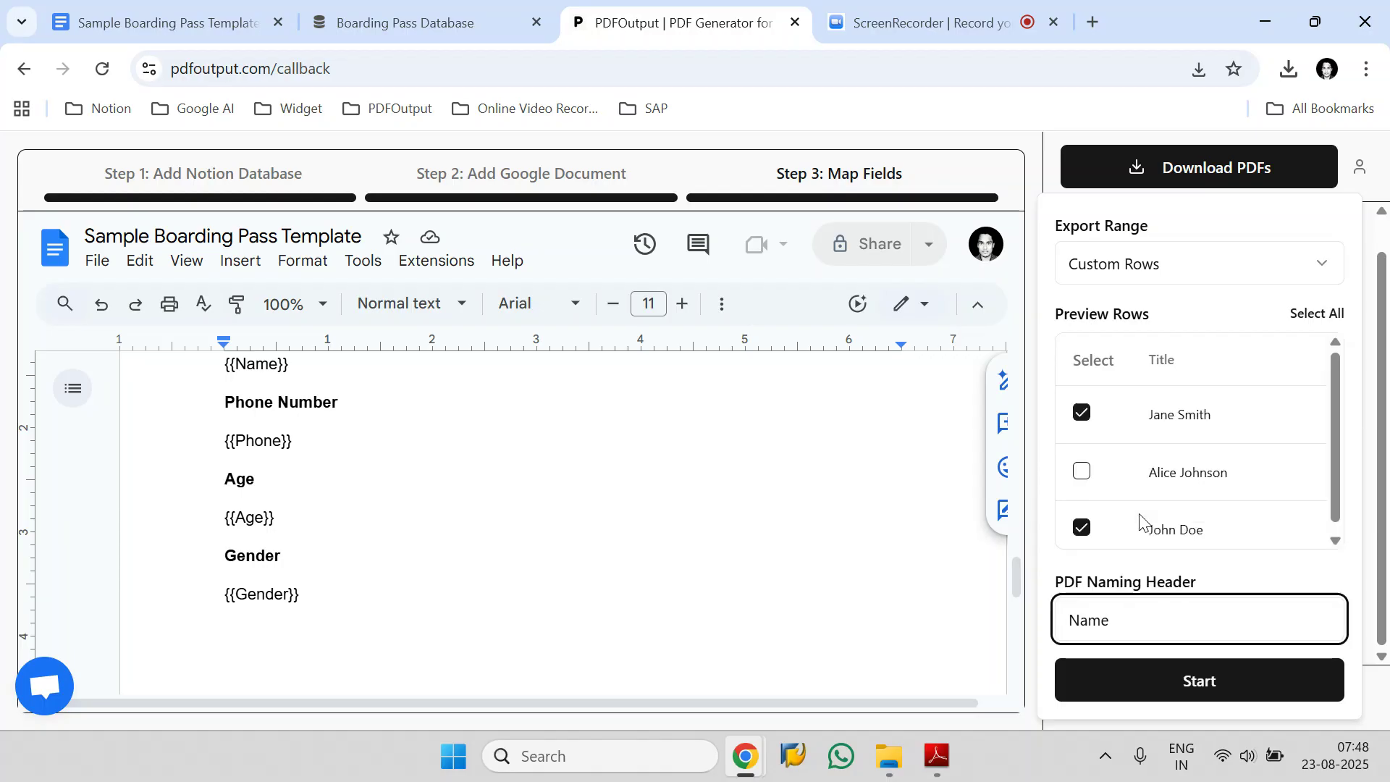
{"action": "left_click", "coordinate": [1184, 687]}
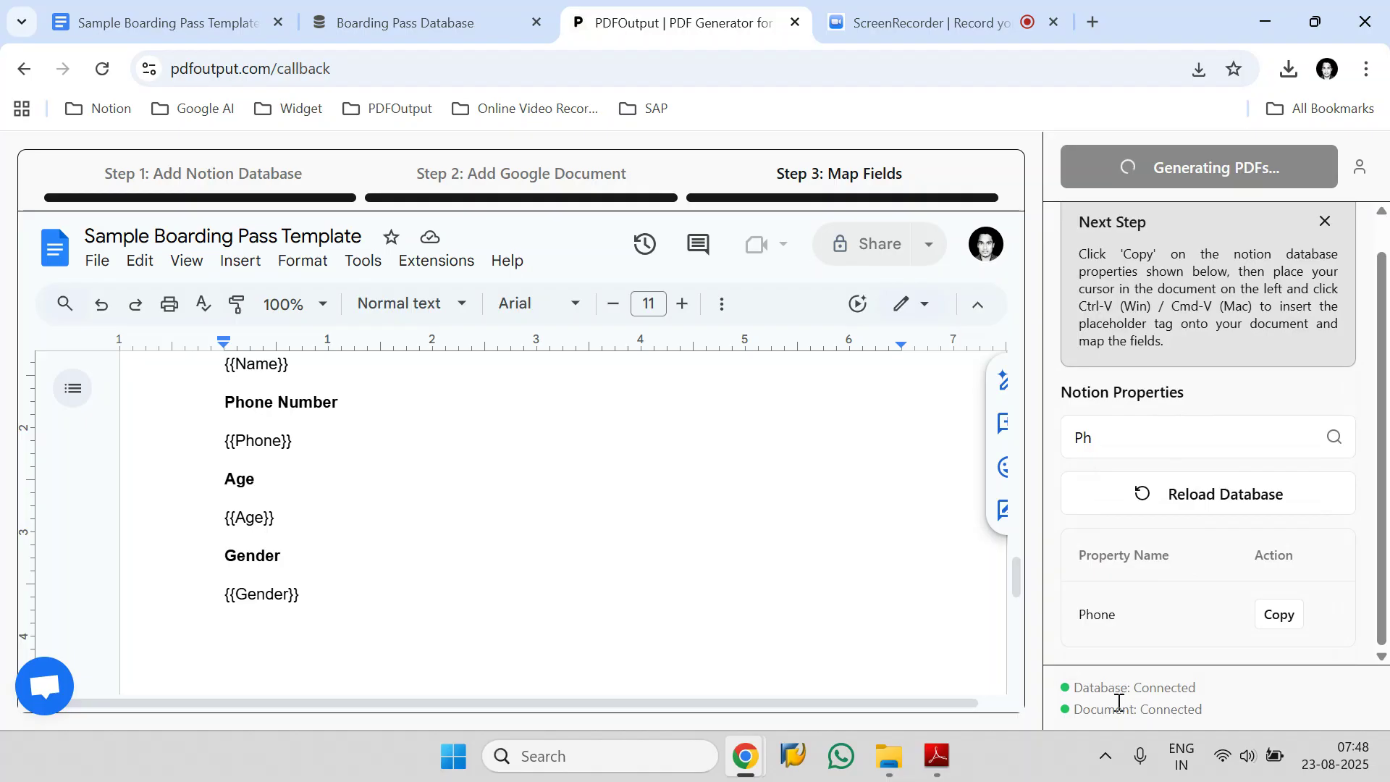
Close the three earlier boarding pass PDFs that are open in Adobe Reader.
{"action": "mouse_move", "coordinate": [918, 773]}
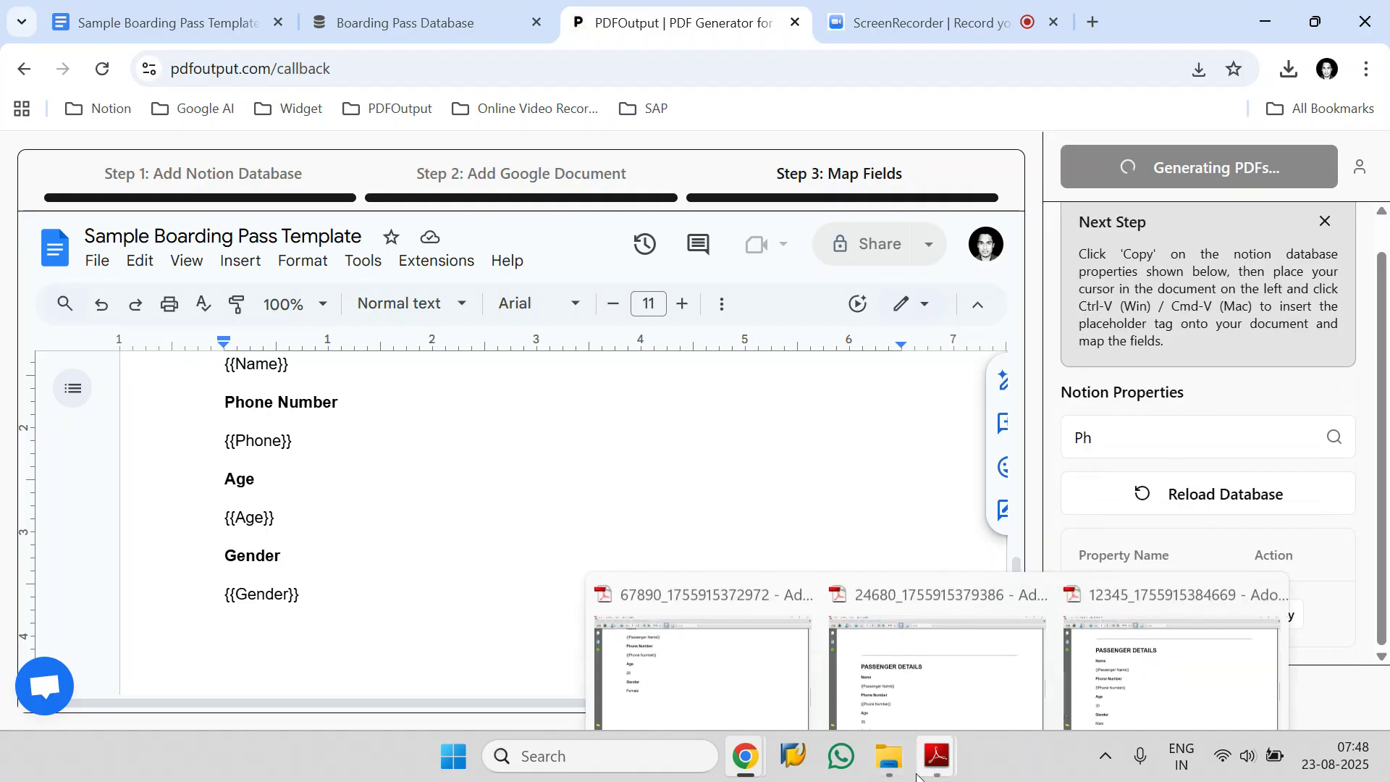
{"action": "left_click", "coordinate": [802, 571]}
{"action": "left_click", "coordinate": [917, 573]}
{"action": "left_click", "coordinate": [1031, 571]}
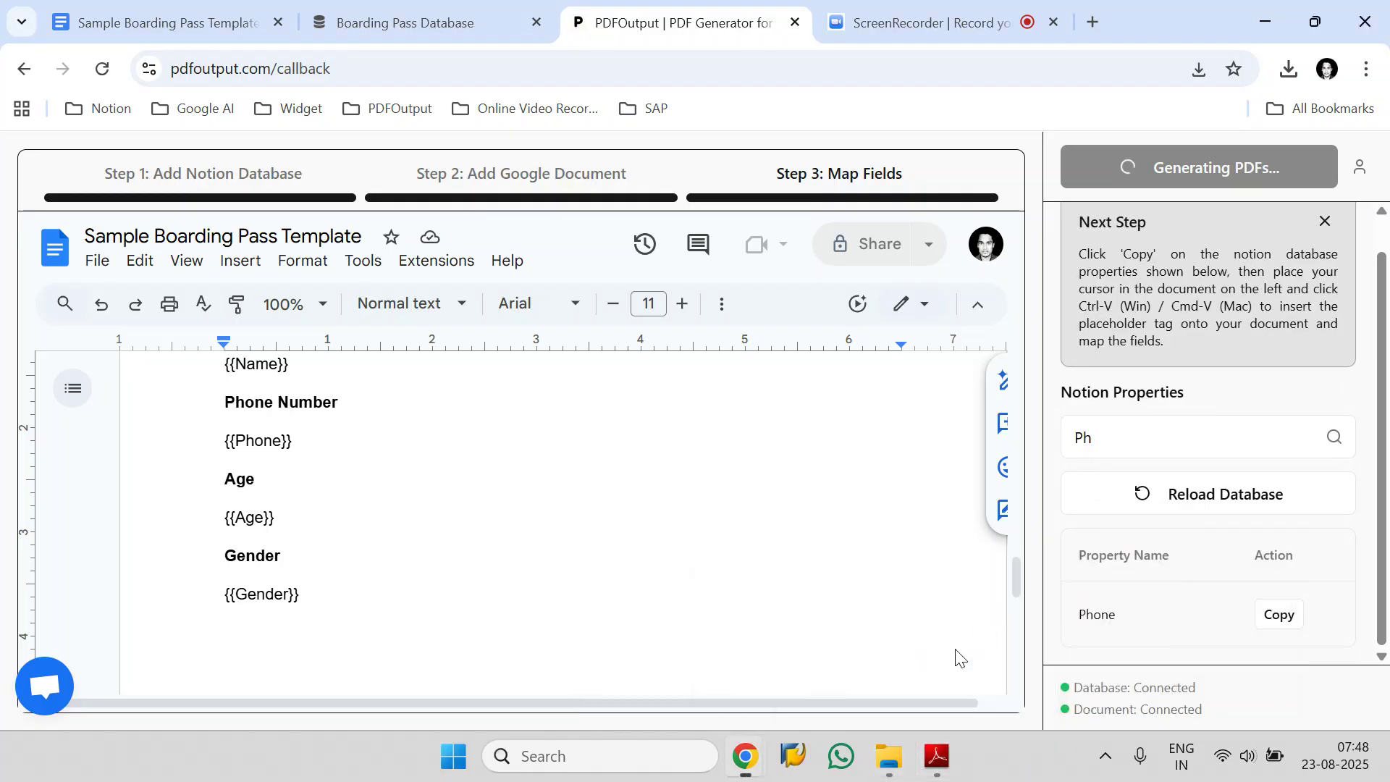
Open the new Business class boarding pass from the Downloads folder and check its To, Seat and passenger details fields.
{"action": "left_click", "coordinate": [913, 756]}
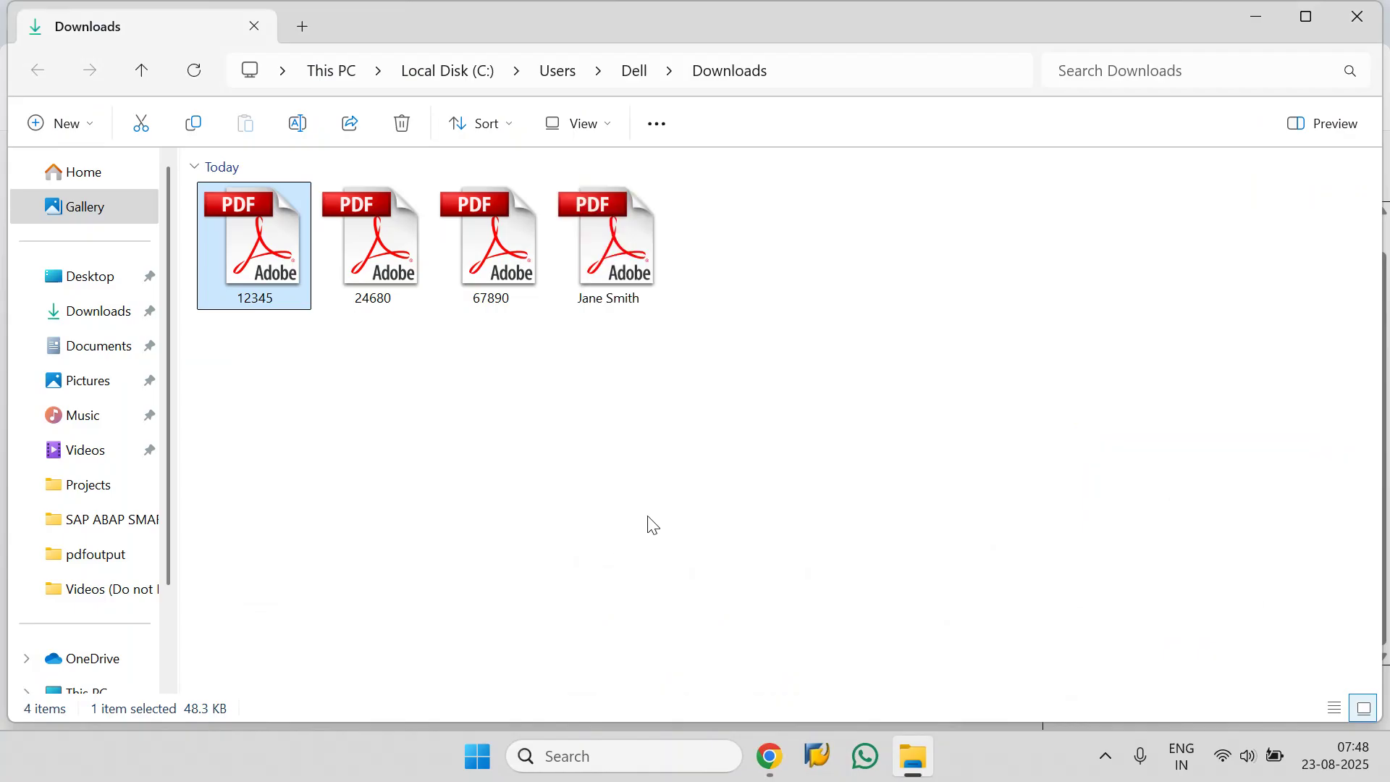
{"action": "left_click", "coordinate": [592, 335]}
{"action": "double_click", "coordinate": [610, 236]}
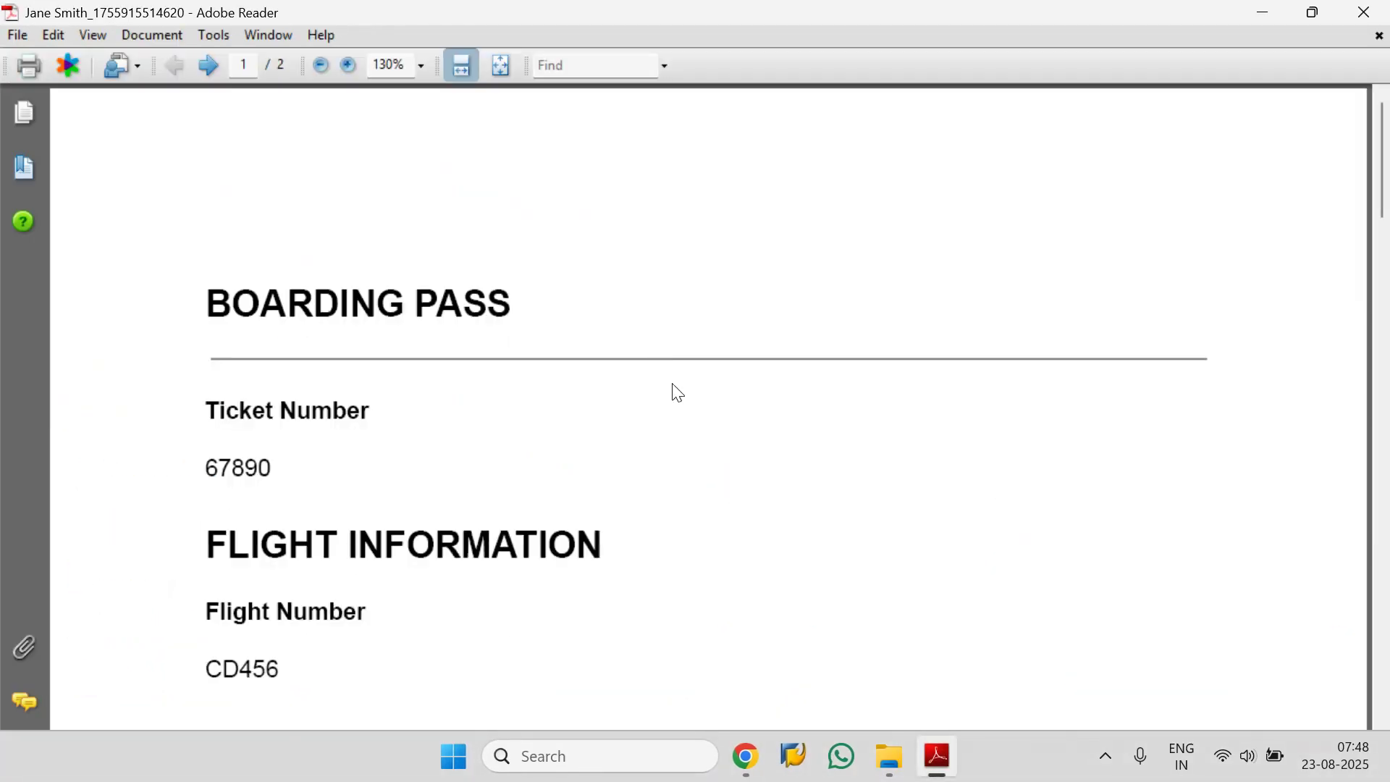
{"action": "scroll", "coordinate": [434, 366], "scroll_direction": "down", "scroll_amount": 10}
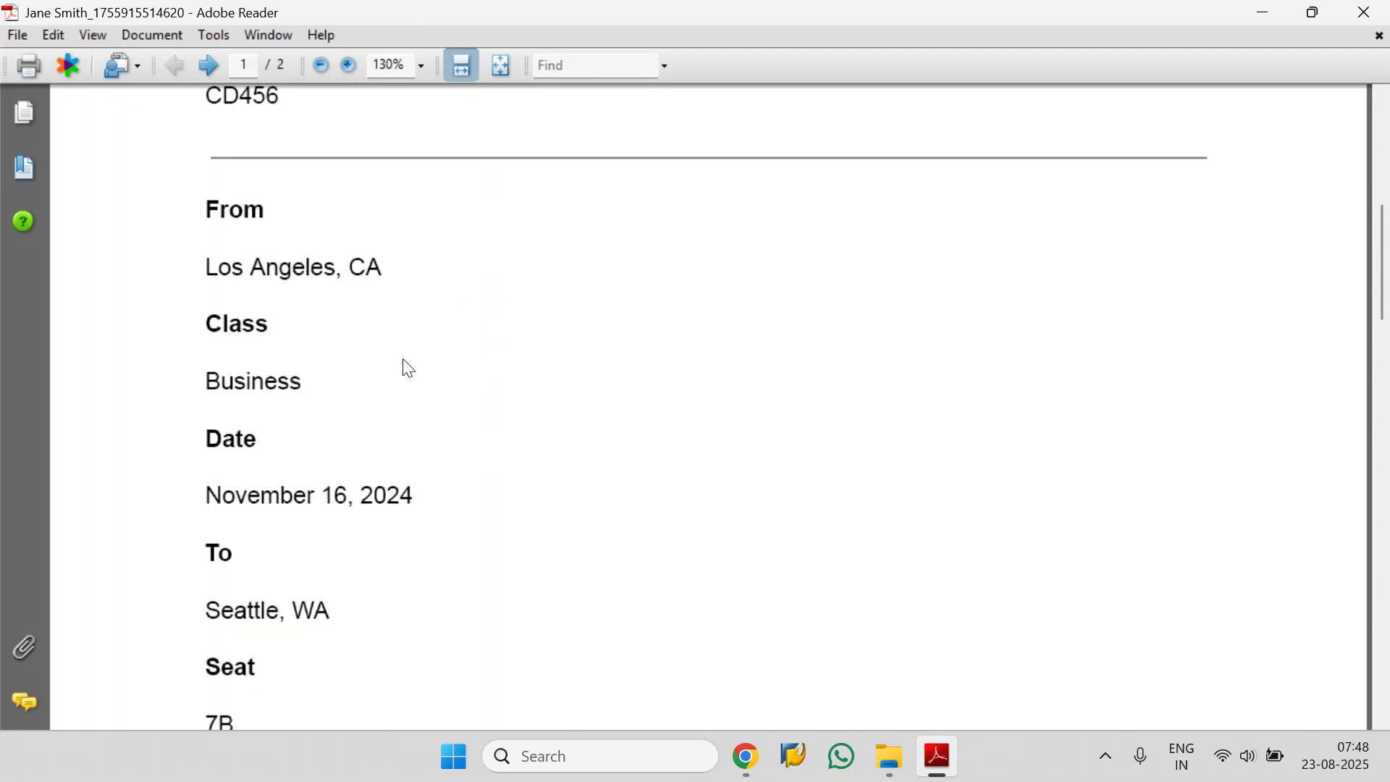
{"action": "scroll", "coordinate": [487, 490], "scroll_direction": "down", "scroll_amount": 6}
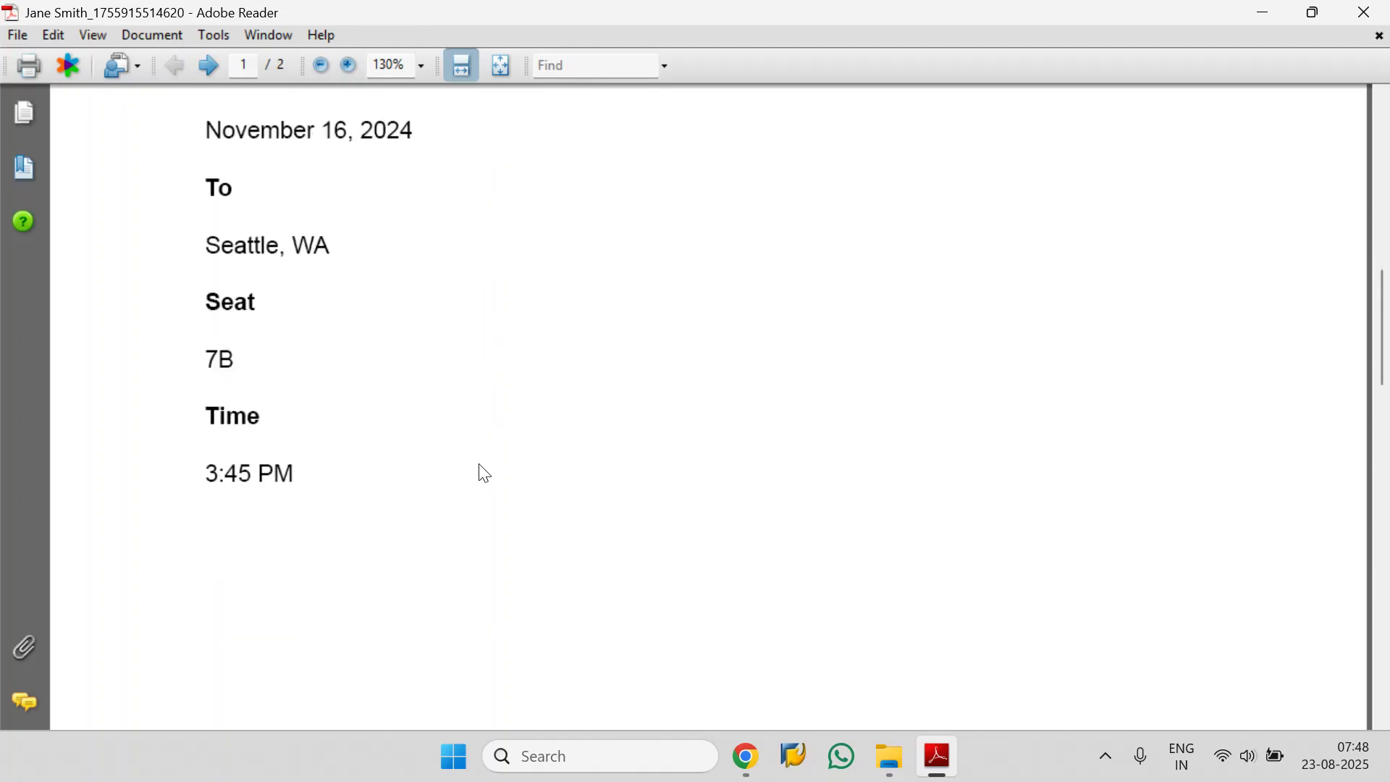
{"action": "scroll", "coordinate": [364, 437], "scroll_direction": "up", "scroll_amount": 1}
{"action": "left_click_drag", "start_coordinate": [320, 297], "coordinate": [206, 299]}
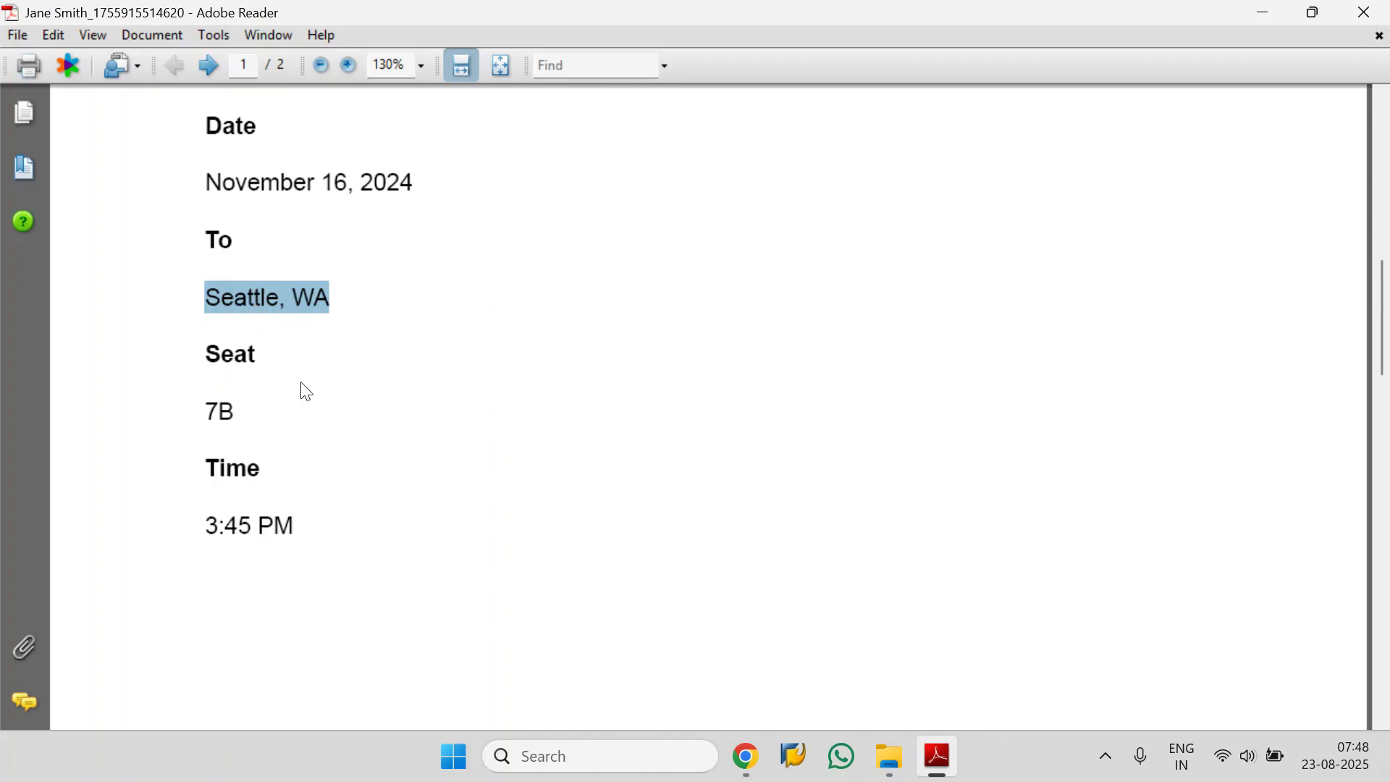
{"action": "scroll", "coordinate": [299, 394], "scroll_direction": "down", "scroll_amount": 18}
{"action": "scroll", "coordinate": [299, 391], "scroll_direction": "down", "scroll_amount": 3}
{"action": "scroll", "coordinate": [300, 398], "scroll_direction": "up", "scroll_amount": 3}
{"action": "scroll", "coordinate": [299, 395], "scroll_direction": "down", "scroll_amount": 11}
{"action": "scroll", "coordinate": [296, 427], "scroll_direction": "up", "scroll_amount": 8}
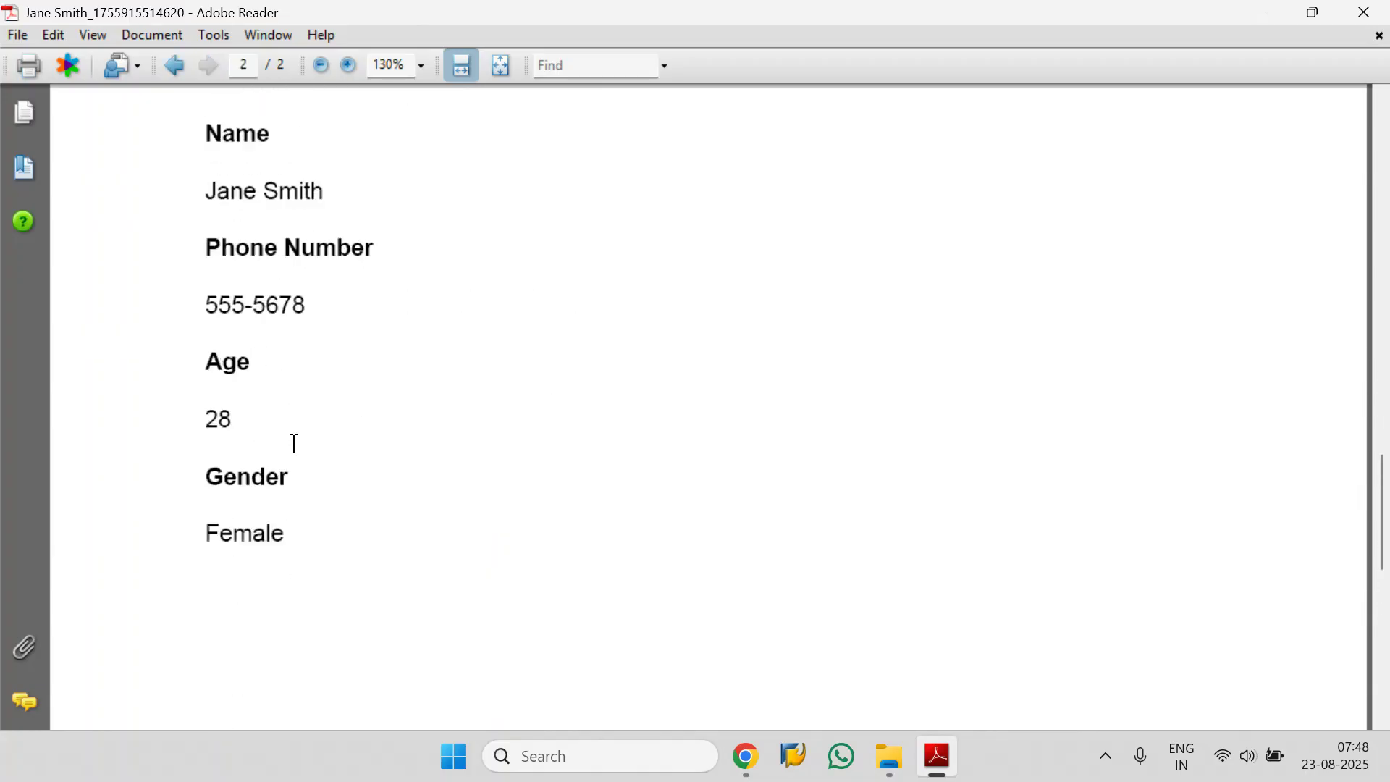
Open the second newly generated boarding pass from Downloads, check its passenger details, and close the PDF.
{"action": "left_click", "coordinate": [888, 757]}
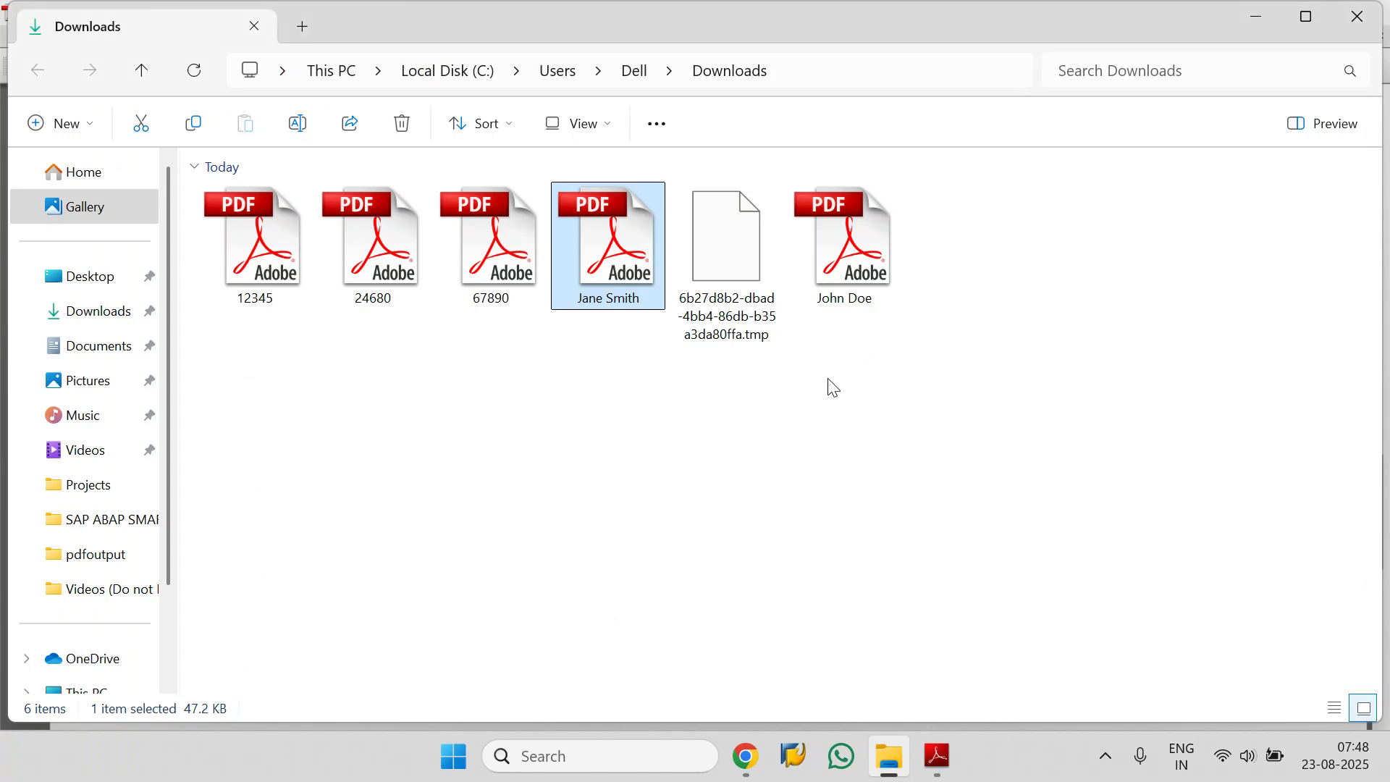
{"action": "double_click", "coordinate": [843, 246]}
{"action": "scroll", "coordinate": [543, 381], "scroll_direction": "down", "scroll_amount": 15}
{"action": "scroll", "coordinate": [572, 387], "scroll_direction": "down", "scroll_amount": 8}
{"action": "scroll", "coordinate": [569, 385], "scroll_direction": "up", "scroll_amount": 7}
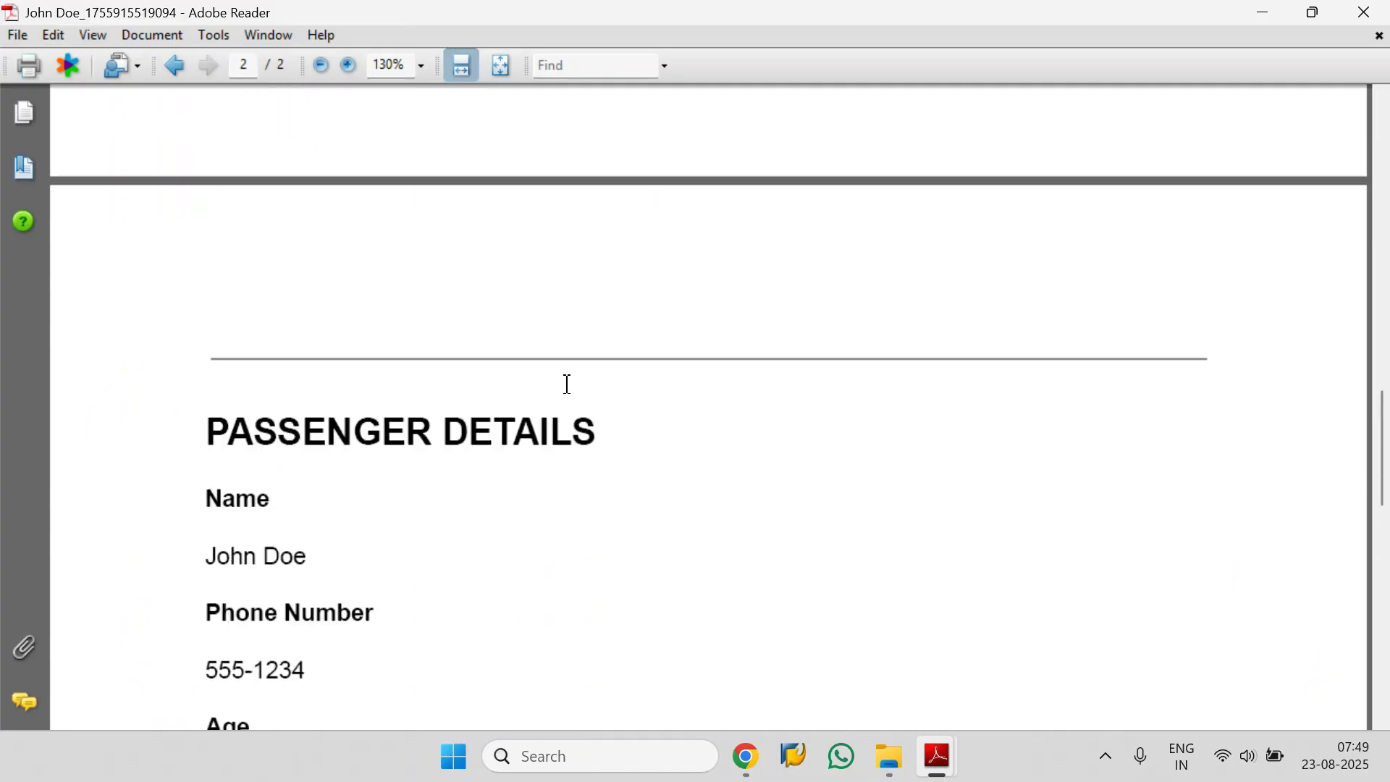
{"action": "left_click", "coordinate": [1361, 12]}
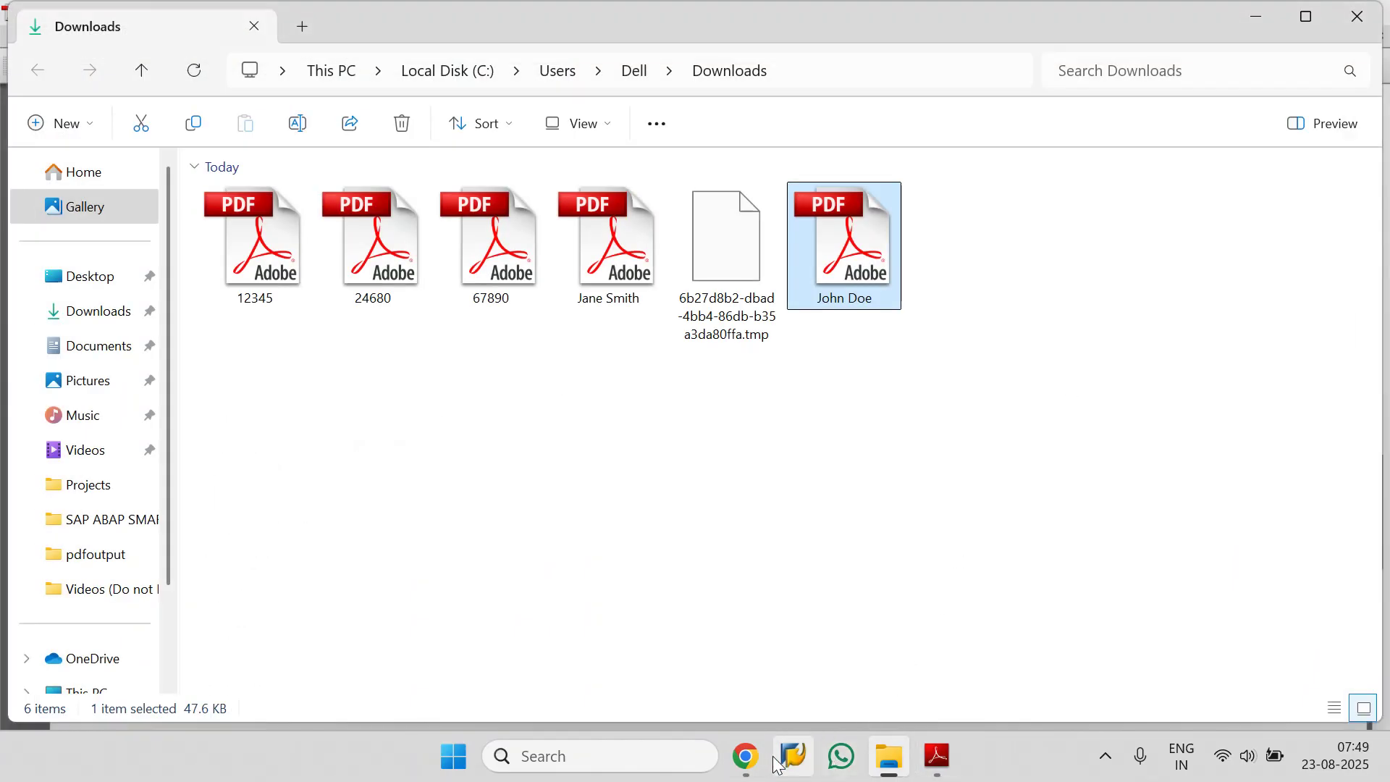
Switch back to PDFOutput in the browser and open the support chat.
{"action": "mouse_move", "coordinate": [746, 759]}
{"action": "left_click", "coordinate": [670, 676]}
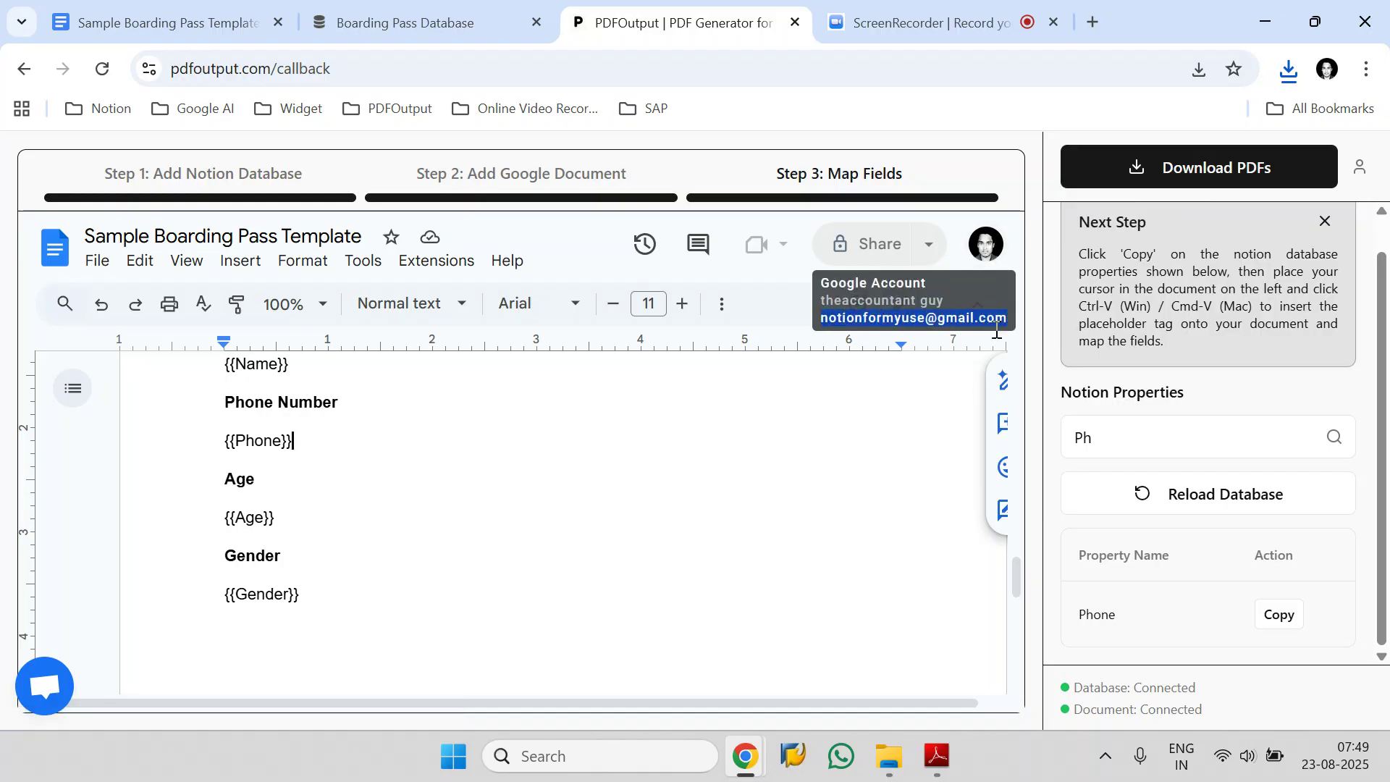
{"action": "left_click", "coordinate": [53, 710]}
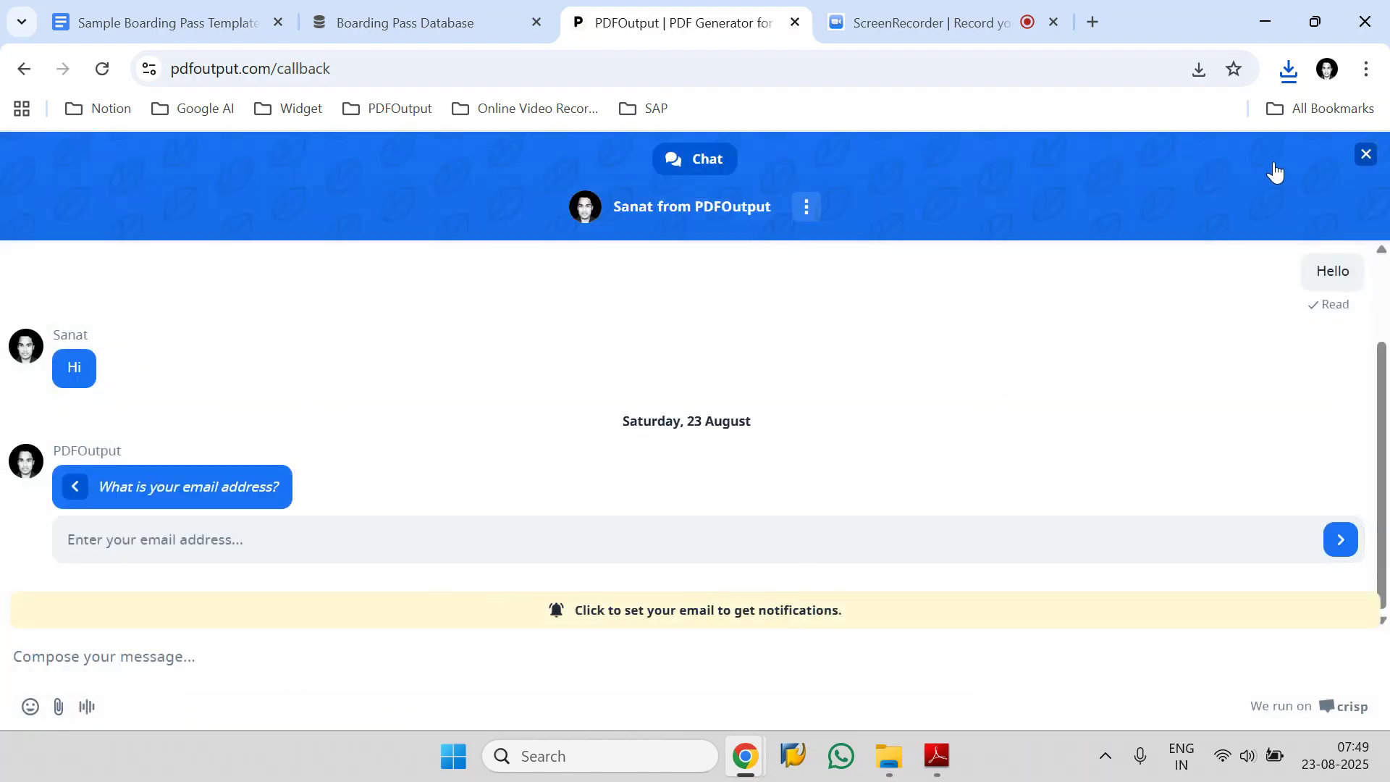